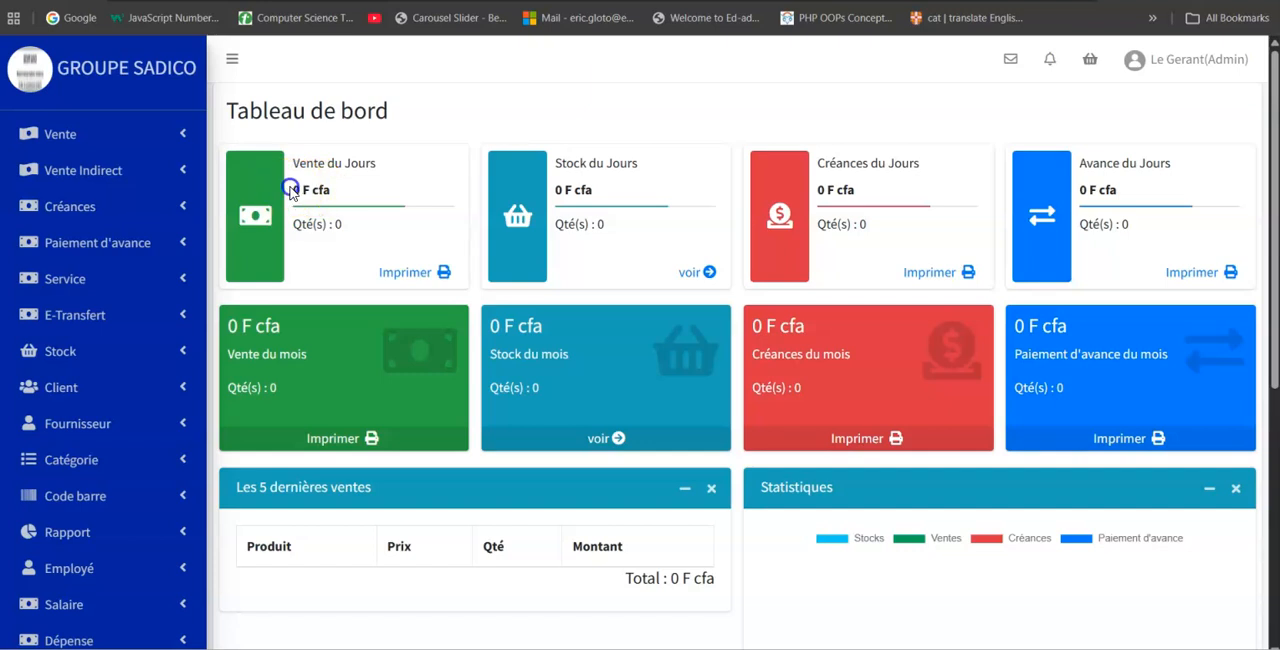
# Examine the dashboard's daily and monthly figures for sales, stock, receivables and advance payments.
pyautogui.moveTo(562, 190); pyautogui.dragTo(604, 192)
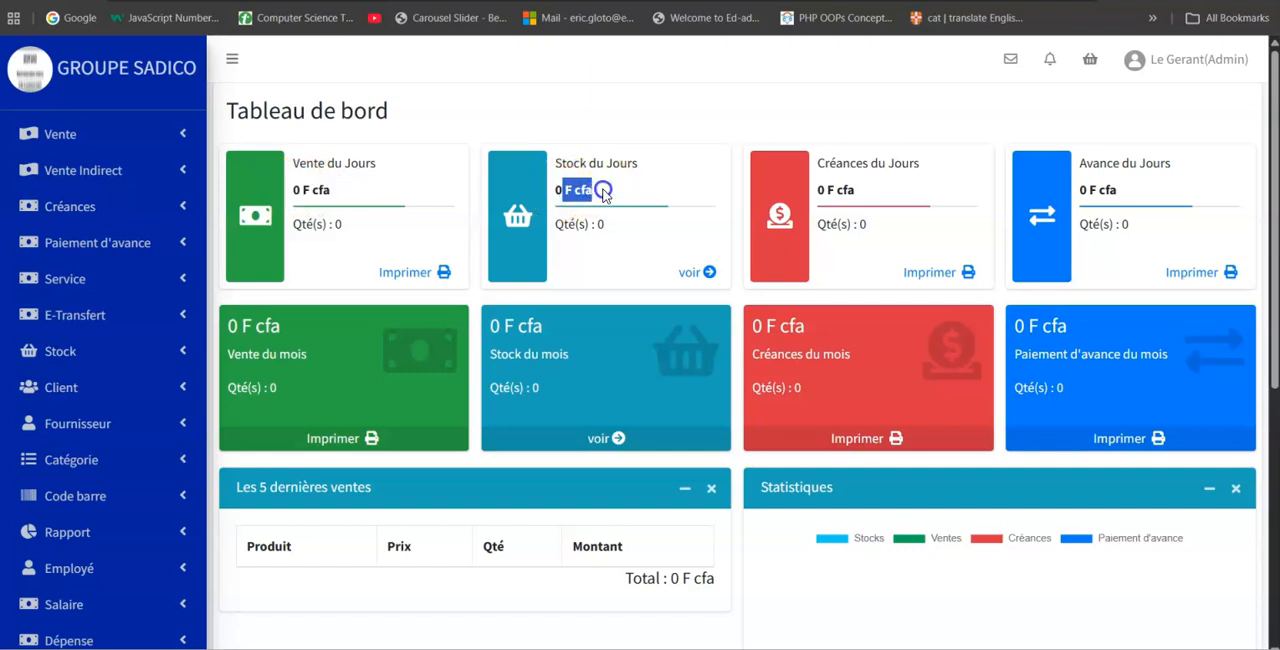
pyautogui.moveTo(819, 190); pyautogui.dragTo(875, 201)
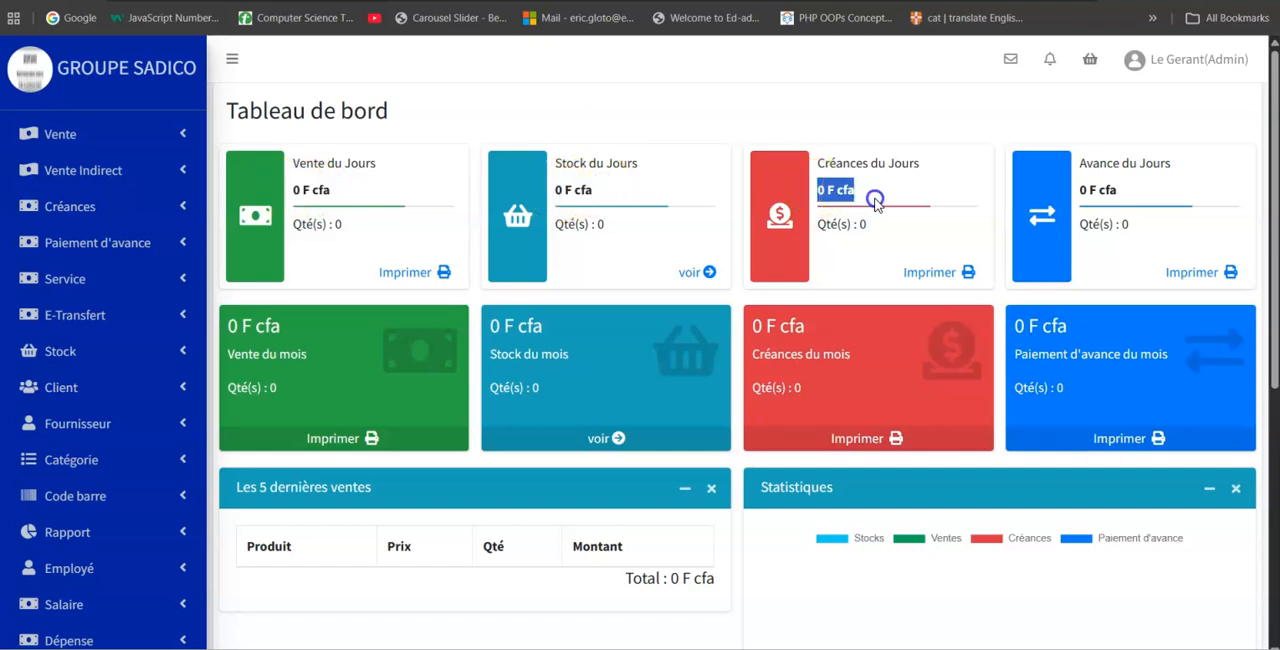
pyautogui.moveTo(1075, 191); pyautogui.dragTo(1142, 191)
pyautogui.click(374, 385)
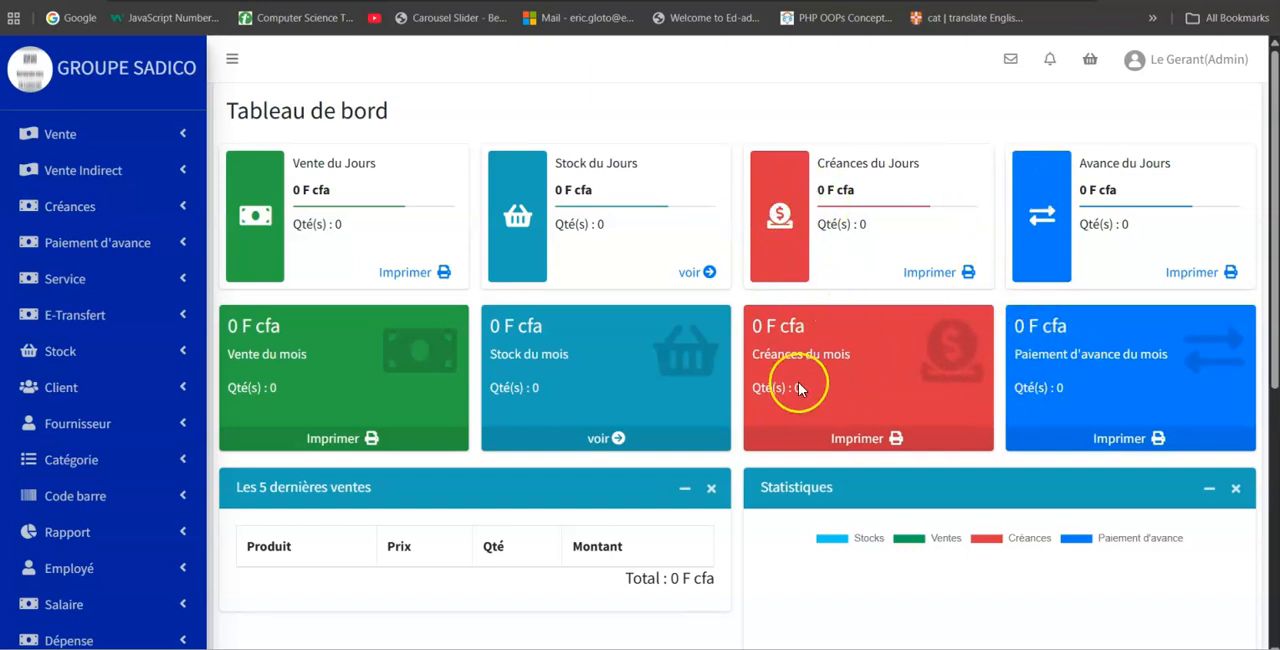
pyautogui.moveTo(296, 162); pyautogui.dragTo(388, 163)
pyautogui.moveTo(227, 354); pyautogui.dragTo(320, 356)
pyautogui.doubleClick(284, 353)
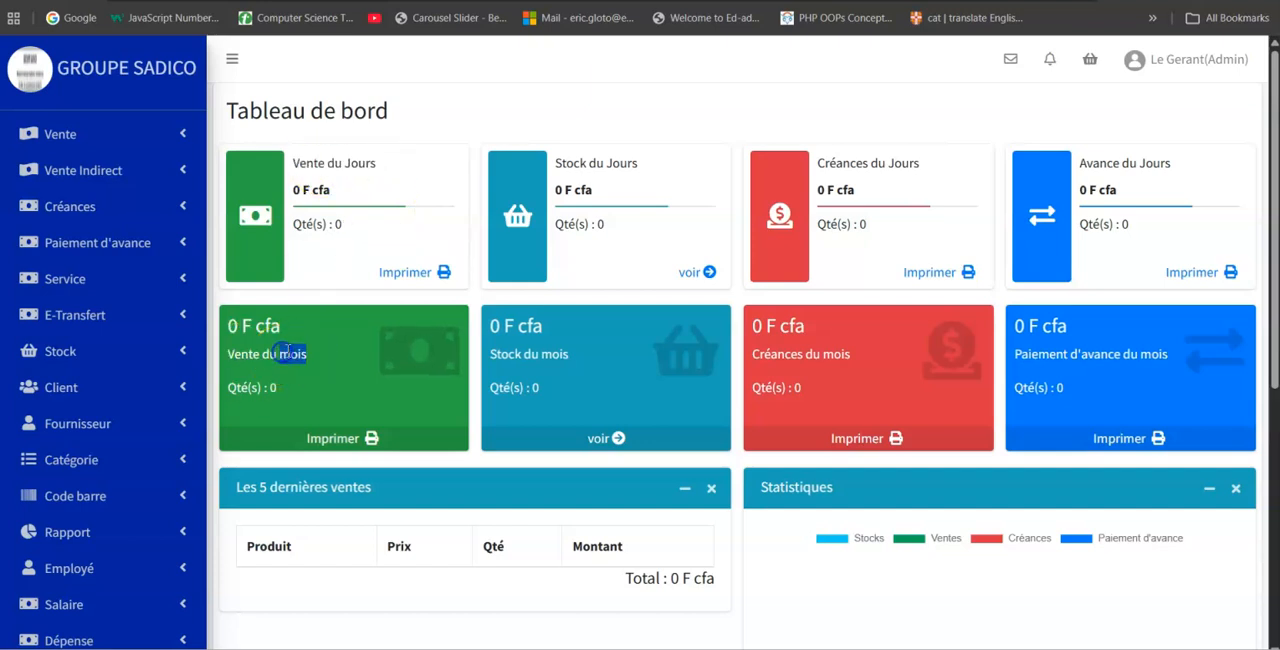
pyautogui.click(674, 265)
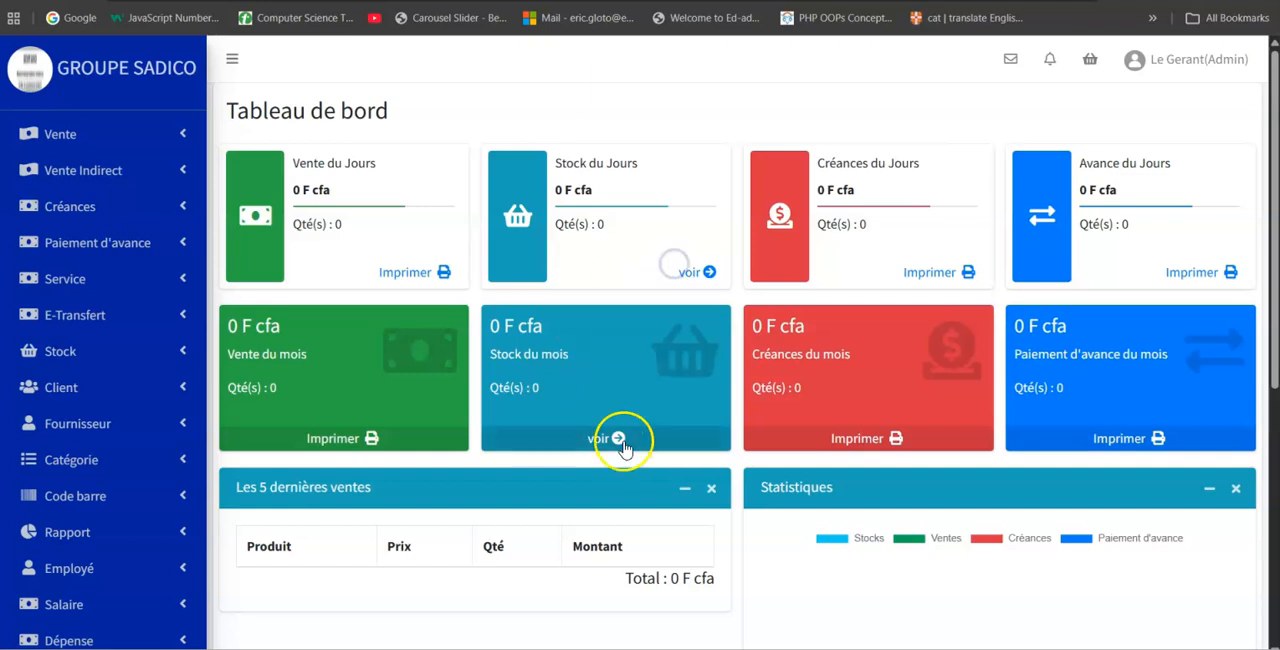
# Review the dashboard's last five sales, the Statistiques chart and the chart of sales for the last two months.
pyautogui.scroll(-3, 571, 425)
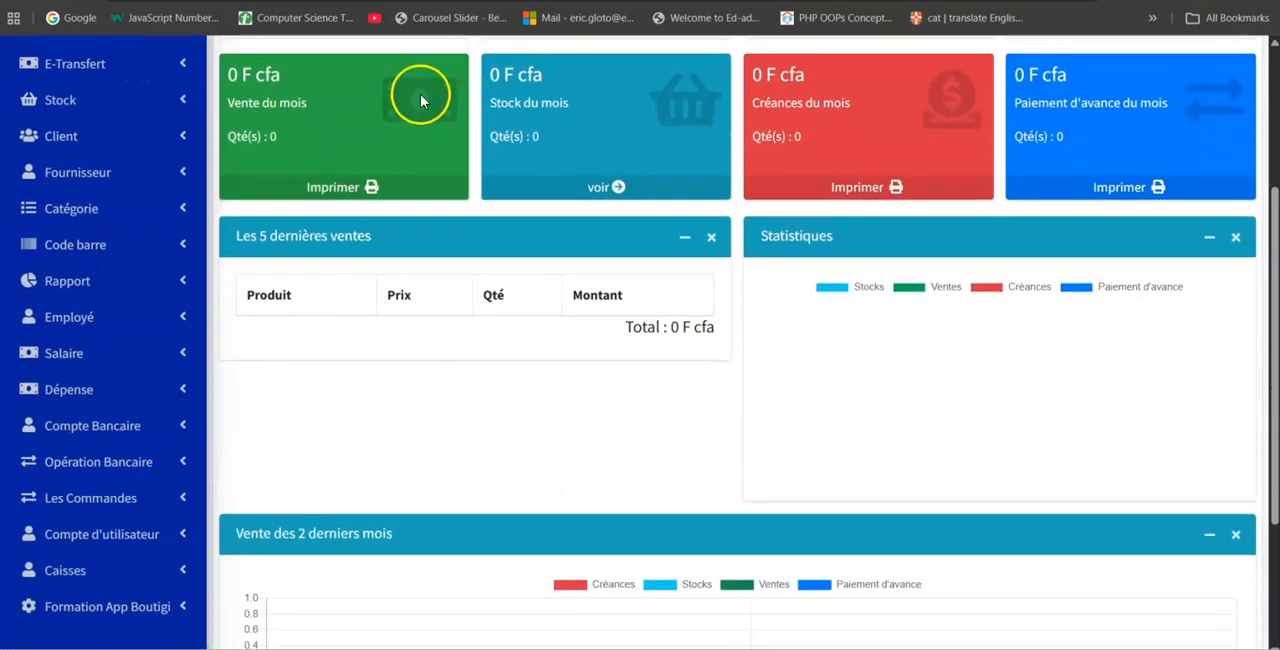
pyautogui.moveTo(233, 240); pyautogui.dragTo(400, 246)
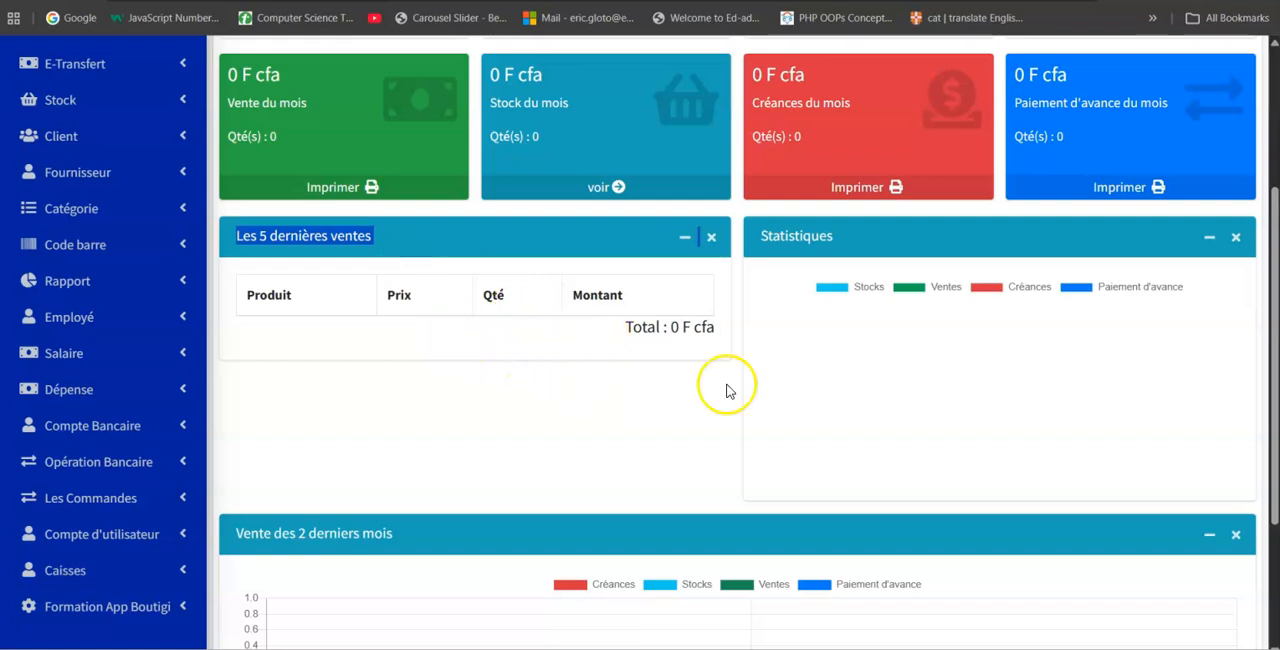
pyautogui.moveTo(762, 237); pyautogui.dragTo(857, 238)
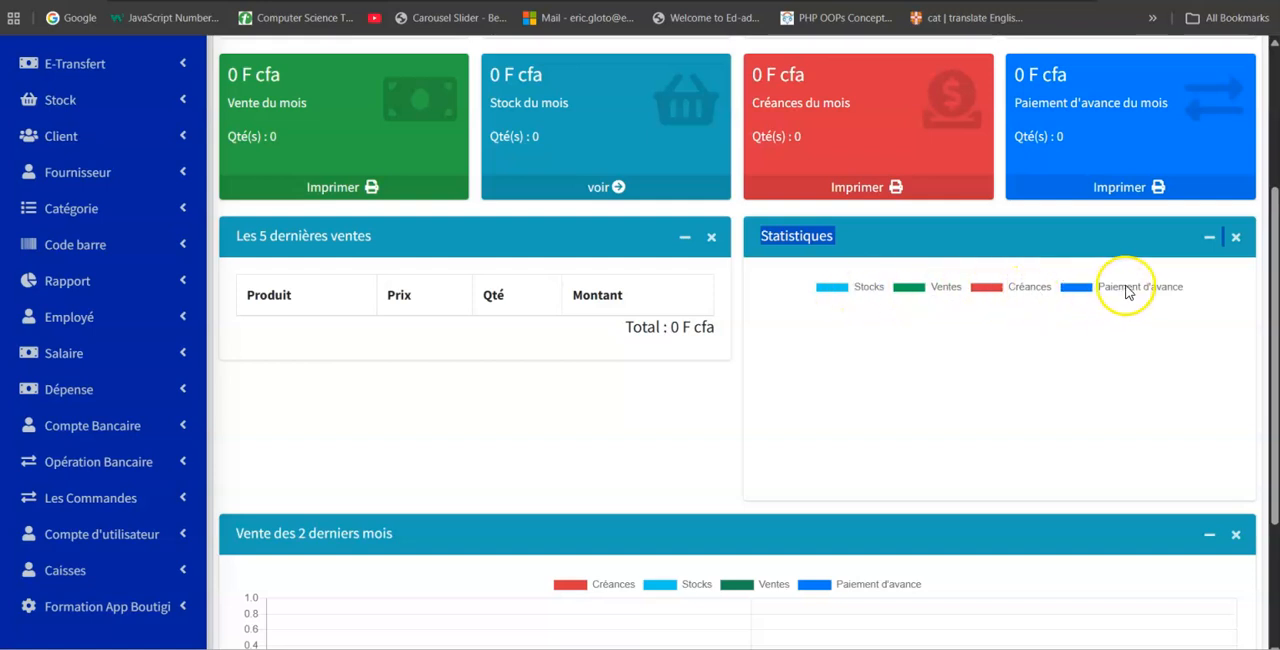
pyautogui.scroll(-3, 1005, 320)
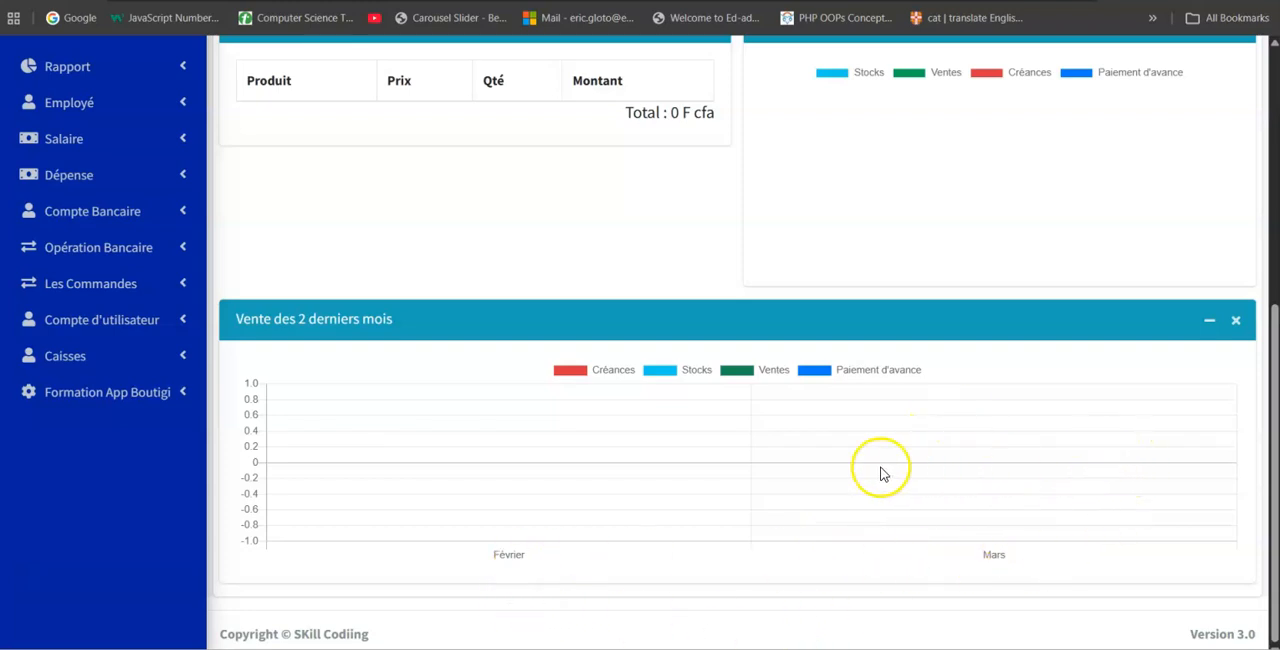
pyautogui.scroll(5, 880, 471)
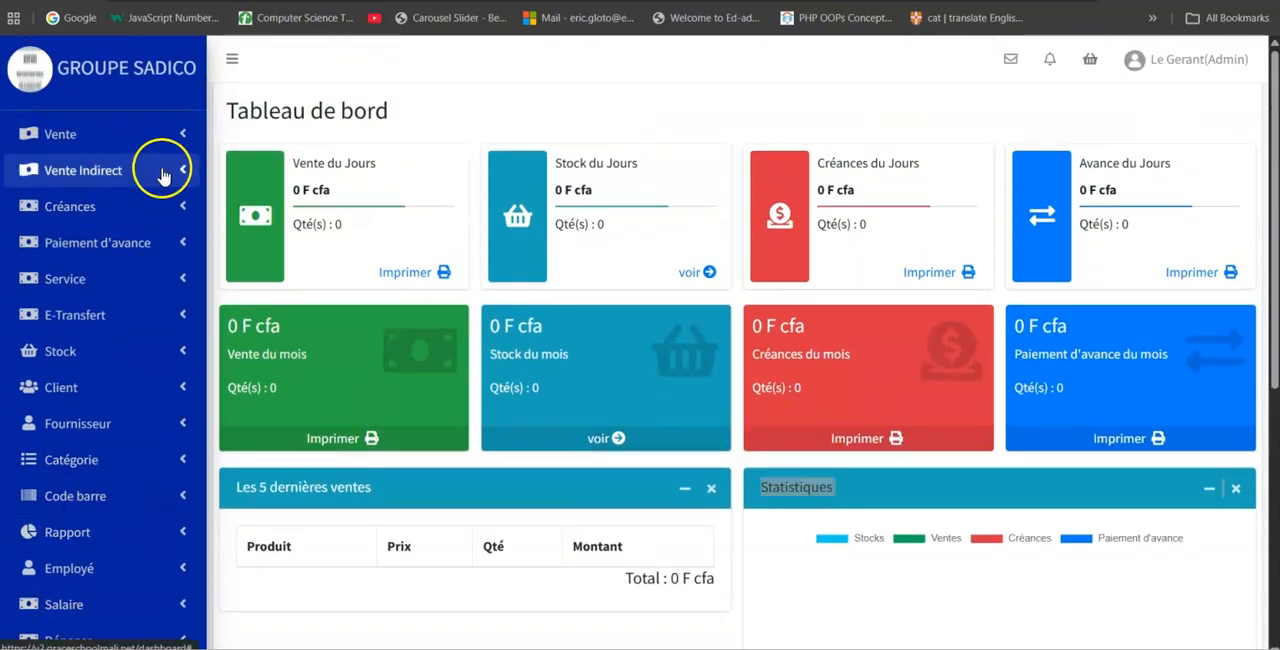
# Look through the options offered under Vente, Vente Indirect, Créances and Paiement d'avance, collapsing each section again.
pyautogui.click(64, 146)
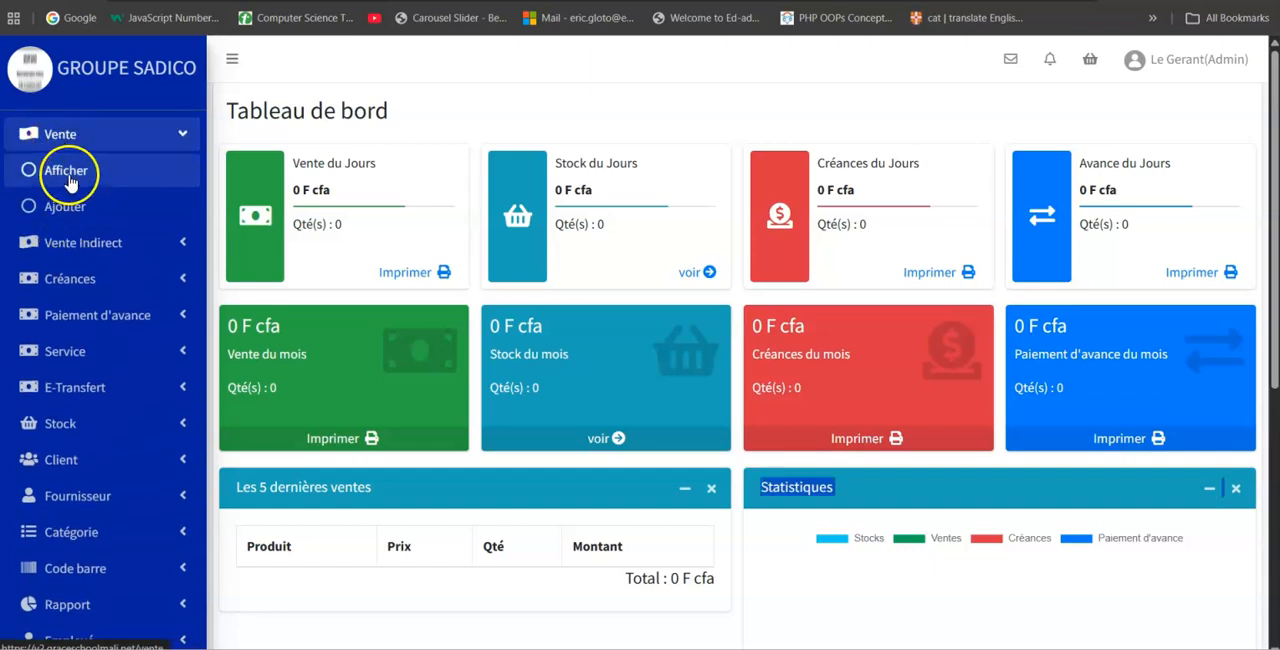
pyautogui.click(69, 133)
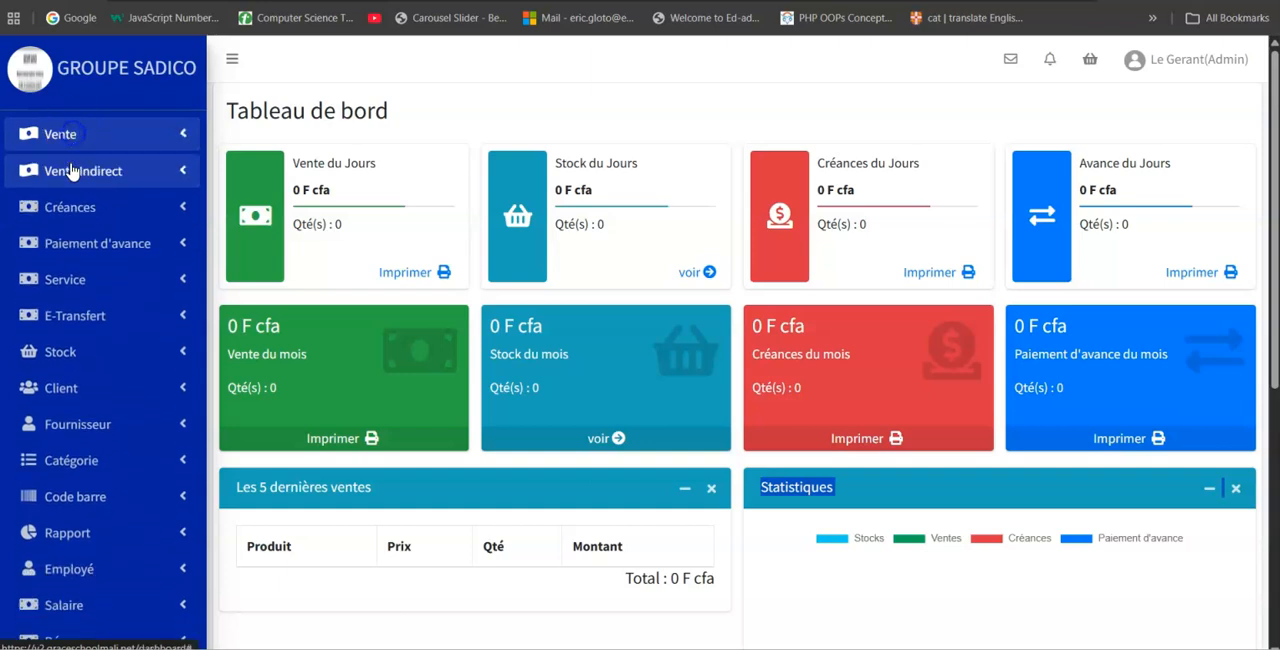
pyautogui.click(97, 180)
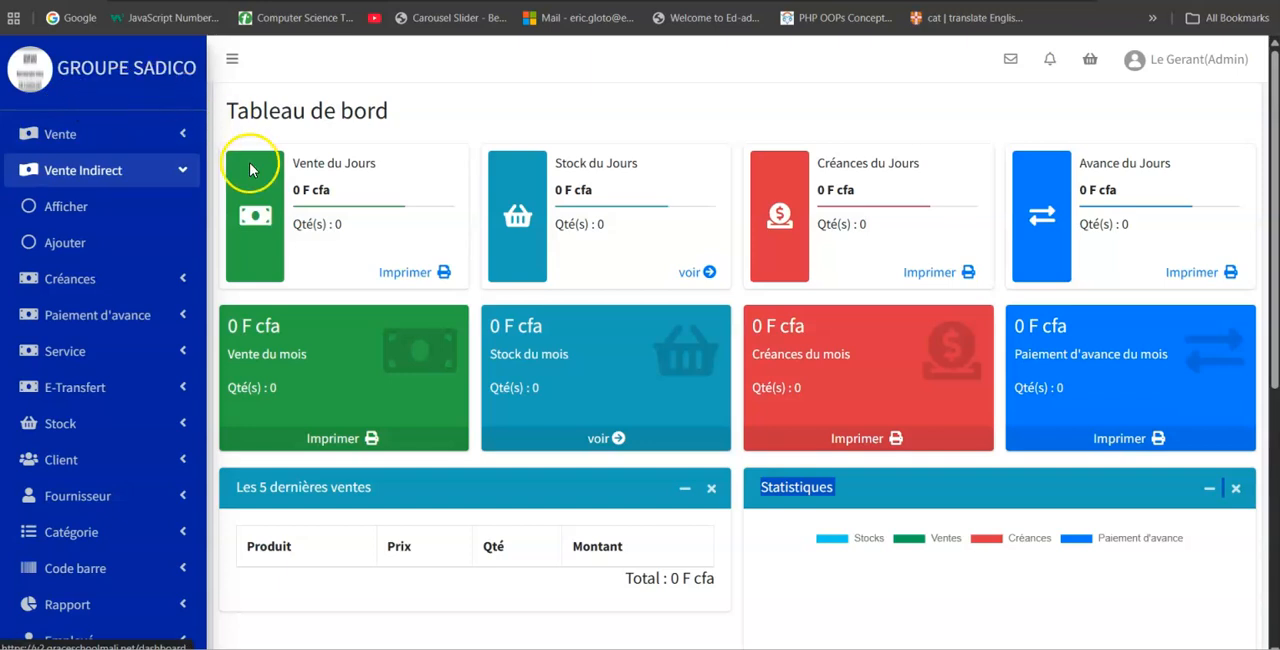
pyautogui.click(115, 172)
pyautogui.click(71, 209)
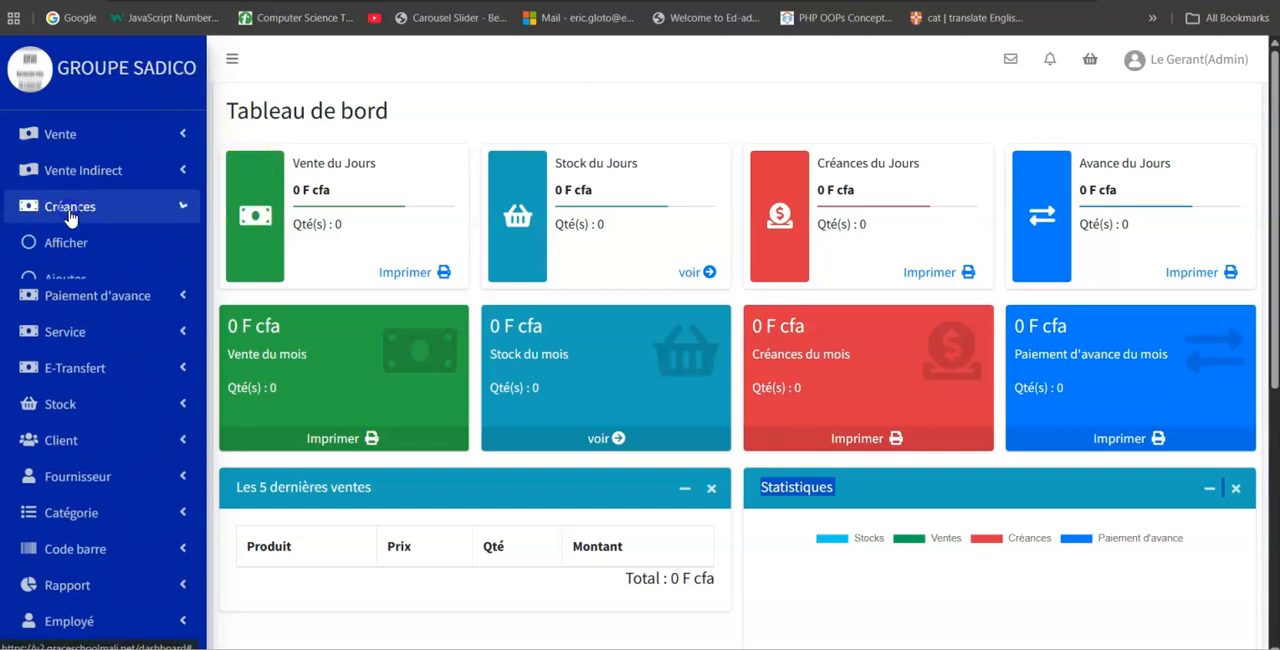
pyautogui.click(97, 207)
pyautogui.click(95, 243)
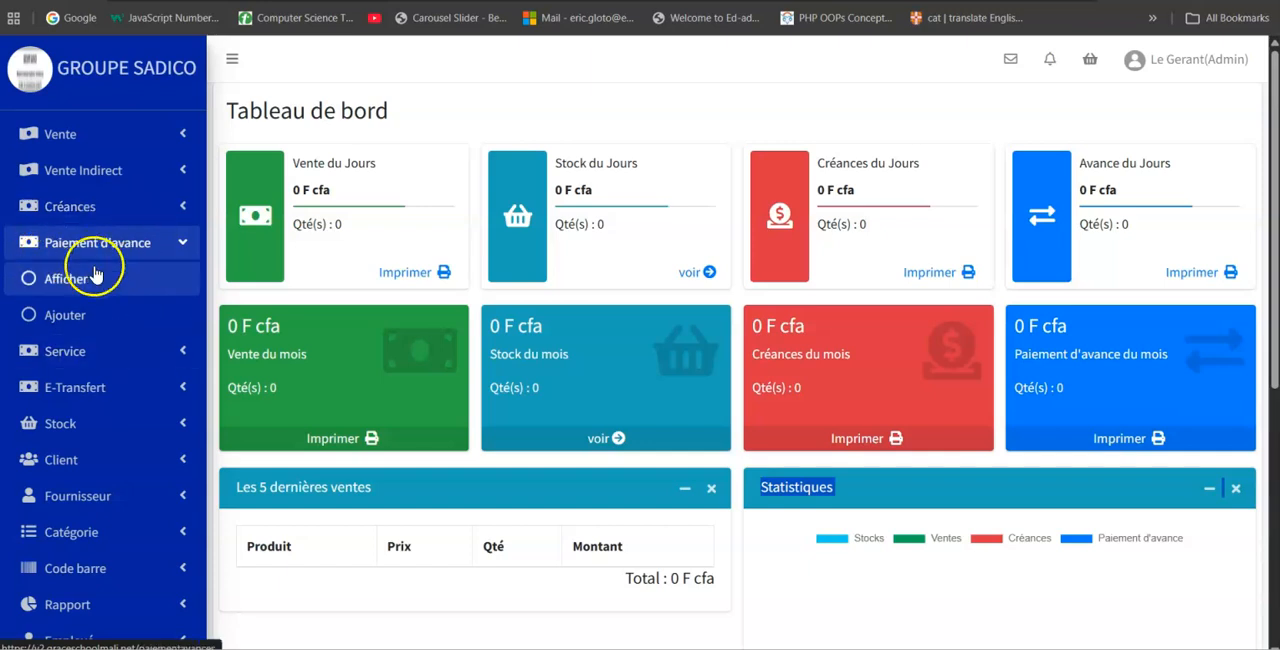
pyautogui.click(120, 243)
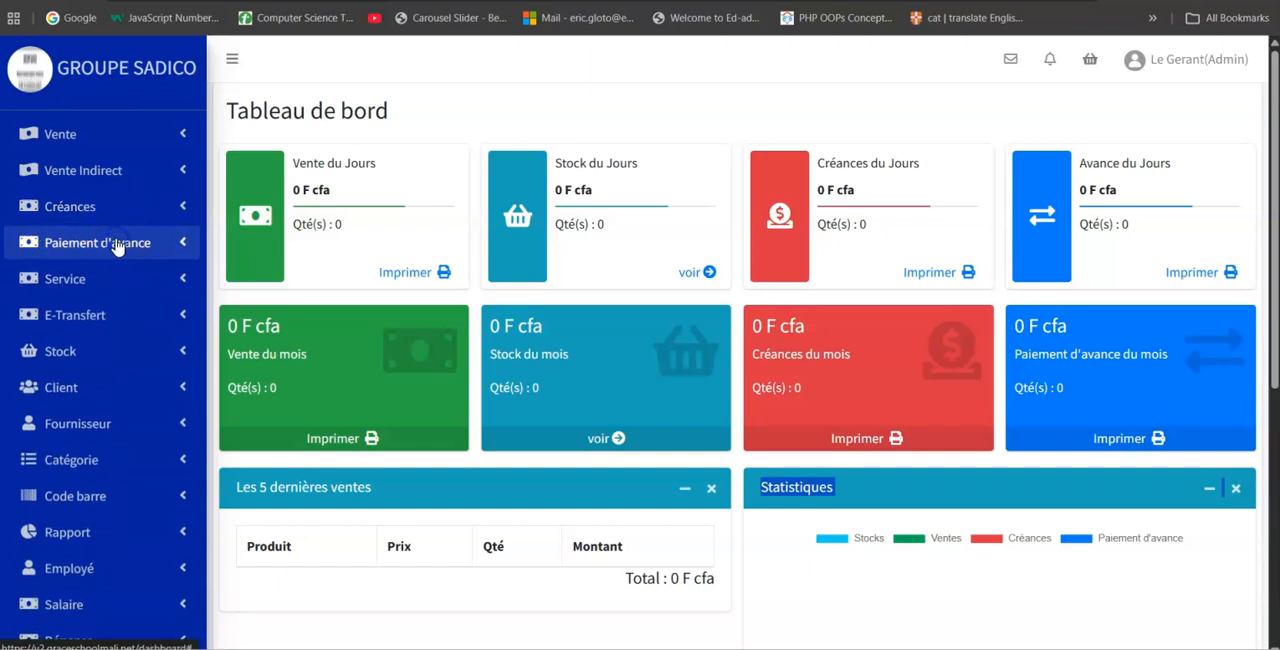
# Look through the options offered under Service, E-Transfert and Stock, collapsing each section again.
pyautogui.click(61, 287)
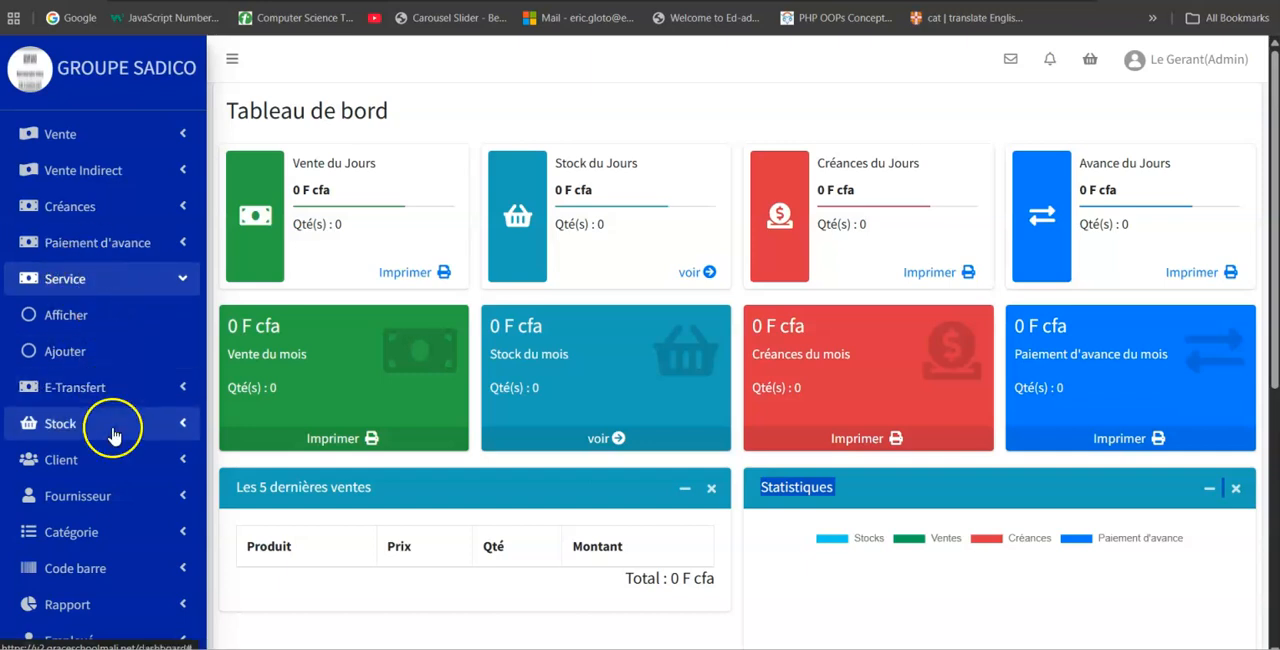
pyautogui.click(80, 389)
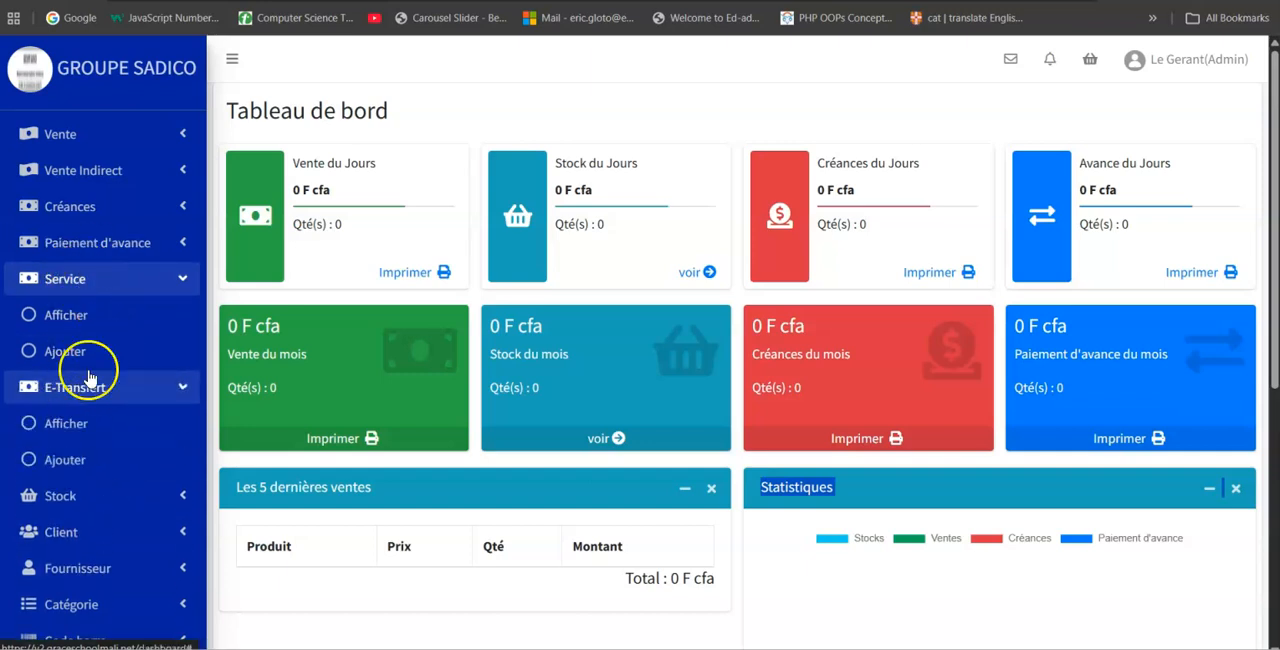
pyautogui.click(92, 279)
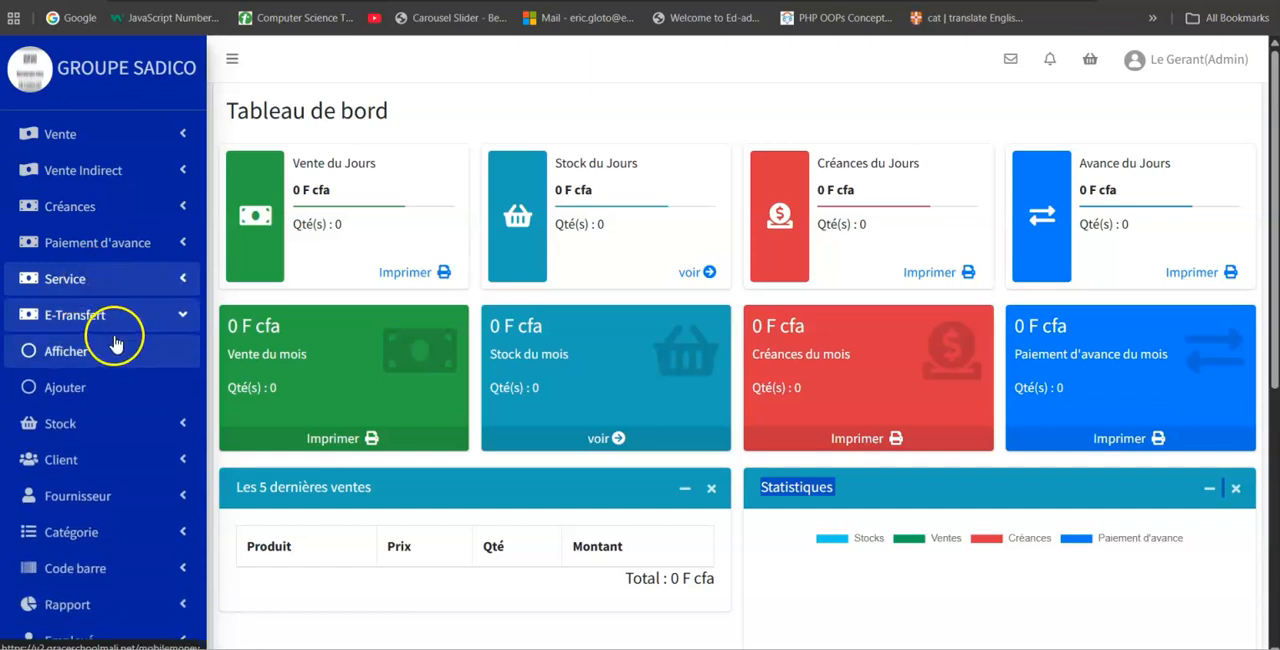
pyautogui.click(106, 320)
pyautogui.click(100, 322)
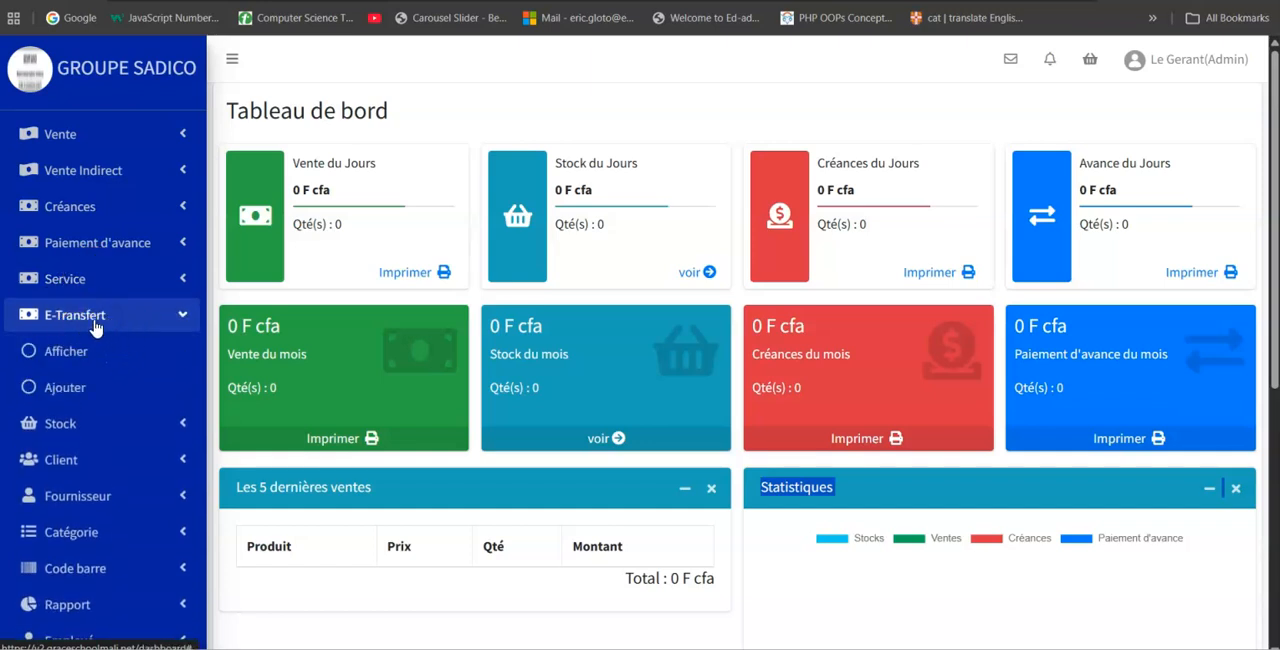
pyautogui.click(72, 320)
pyautogui.click(61, 348)
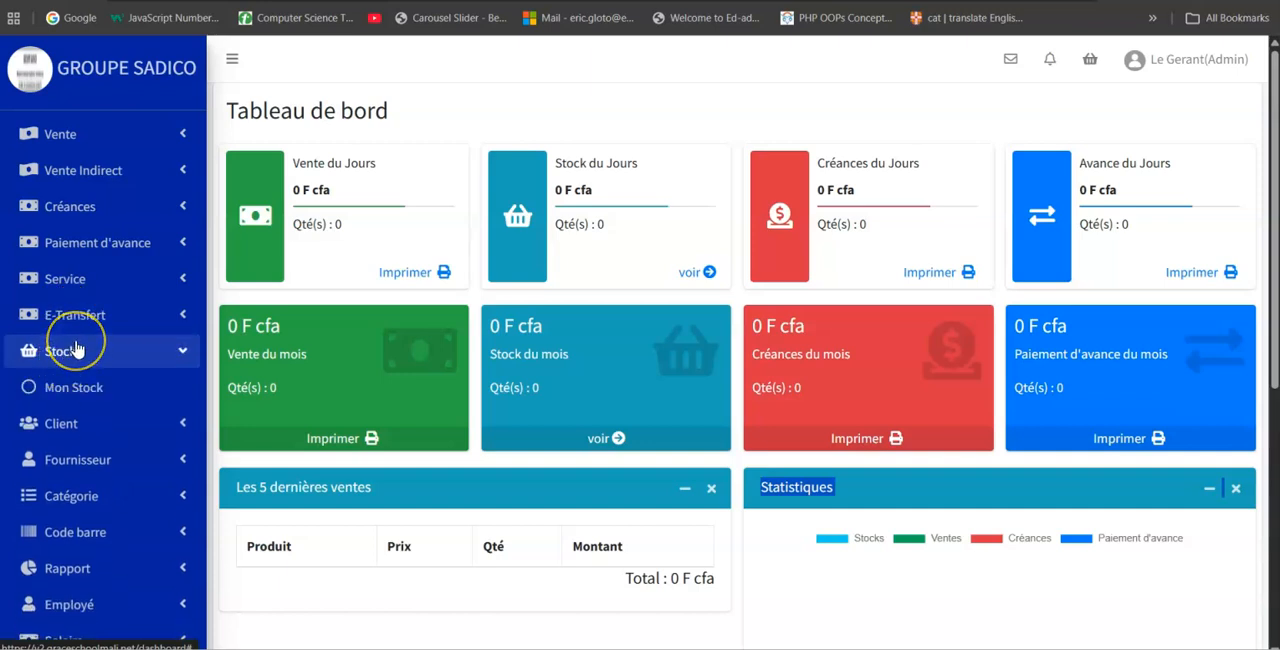
pyautogui.click(77, 345)
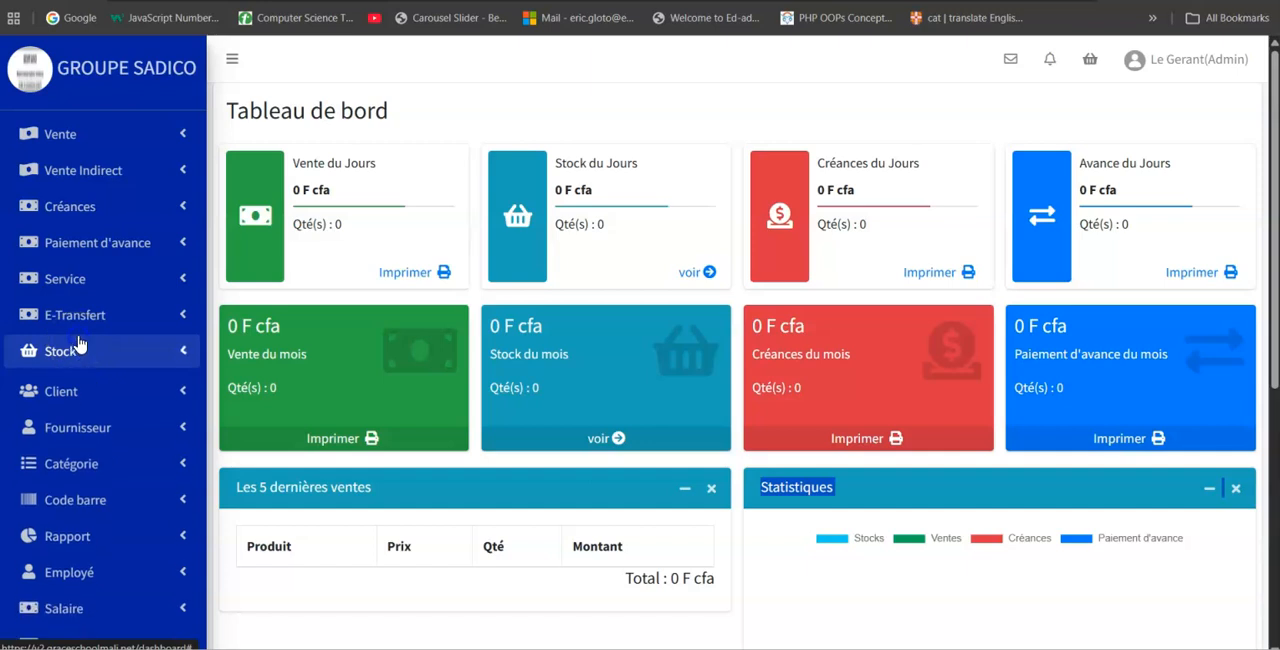
# Look through the options offered under Client, Fournisseur, Catégorie and Code barre, collapsing each section again.
pyautogui.click(92, 393)
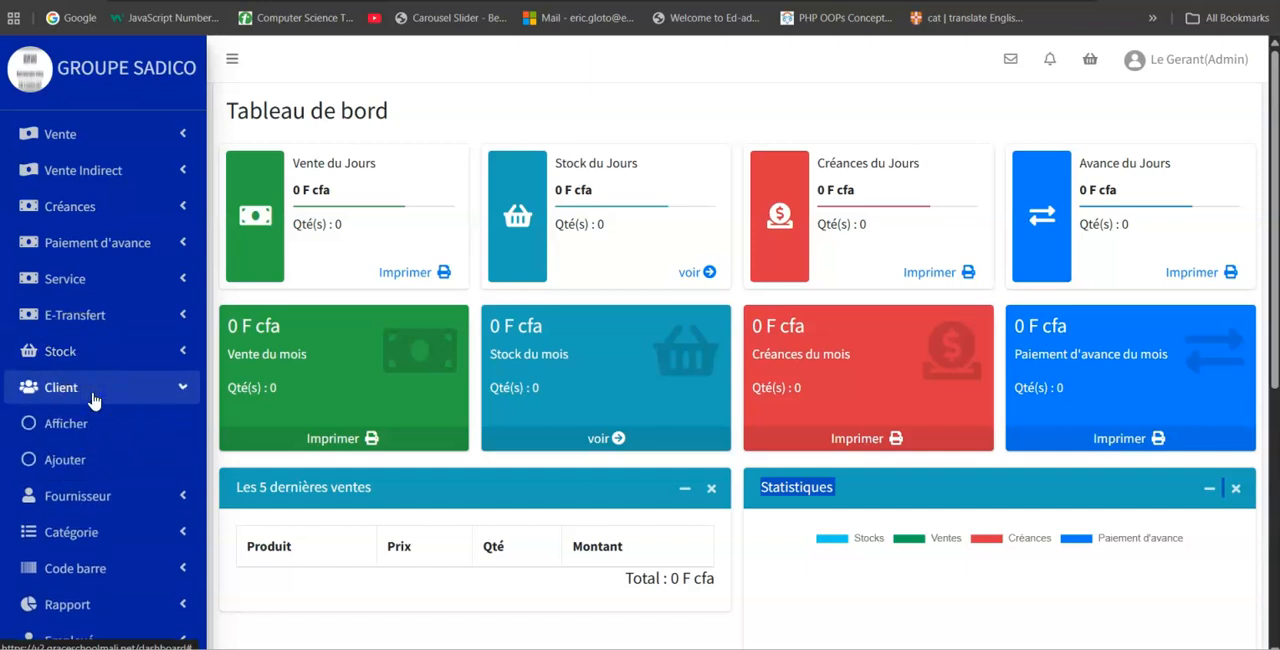
pyautogui.click(97, 393)
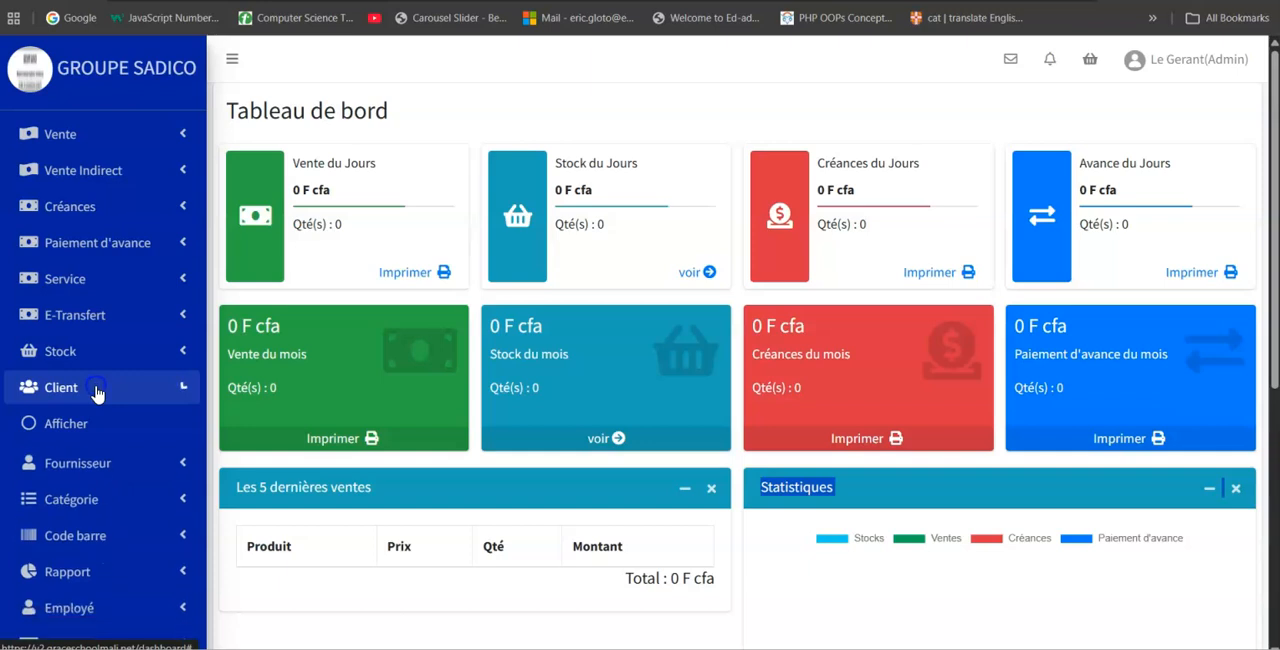
pyautogui.click(86, 425)
pyautogui.click(88, 428)
pyautogui.click(100, 462)
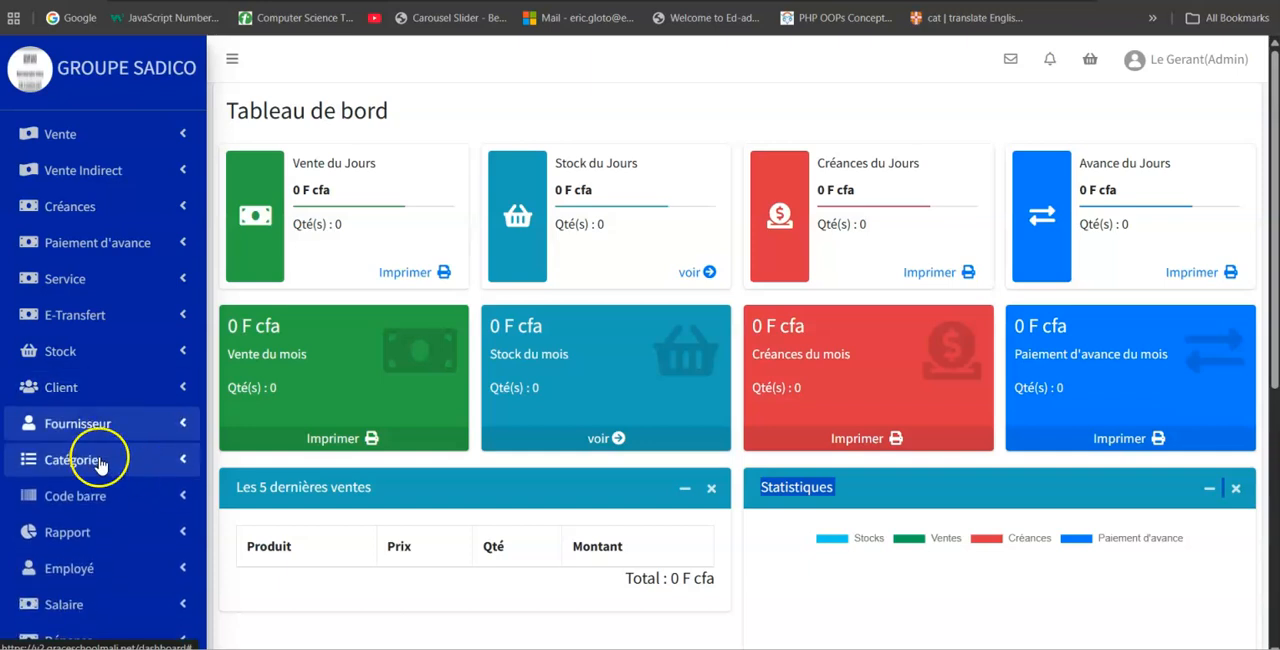
pyautogui.click(97, 459)
pyautogui.click(120, 491)
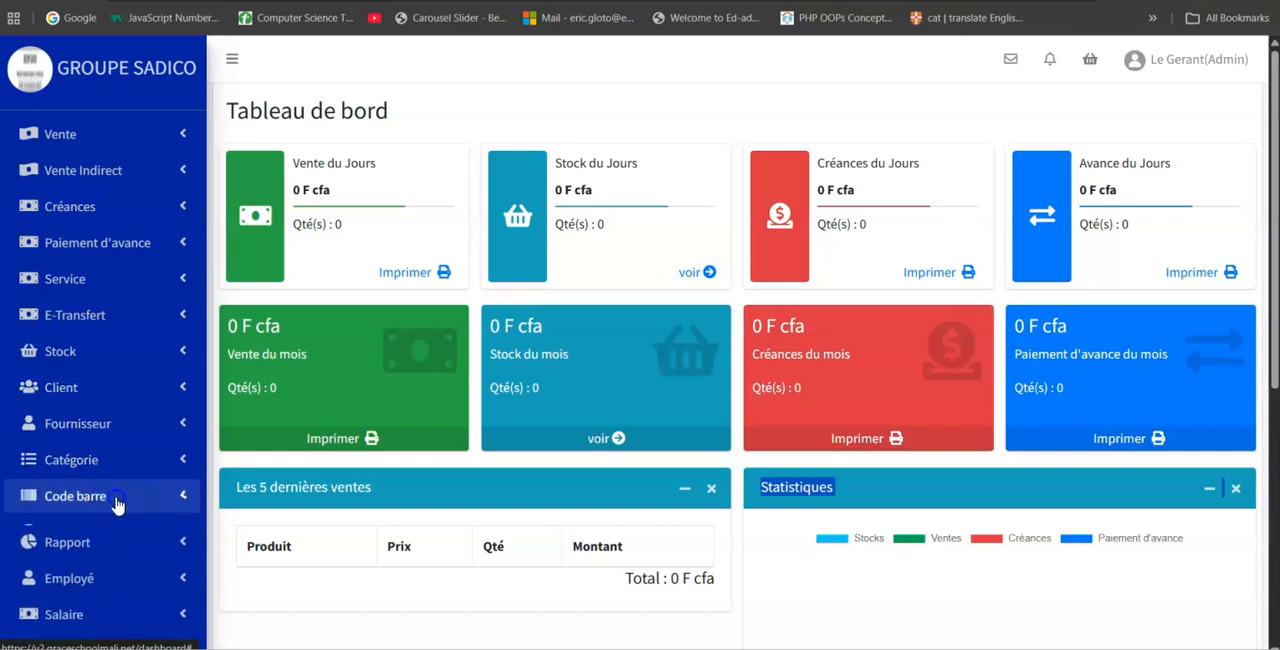
pyautogui.click(123, 492)
# Look through the options offered under Rapport, Employé, Salaire and Dépense, collapsing each section again.
pyautogui.scroll(-1, 110, 475)
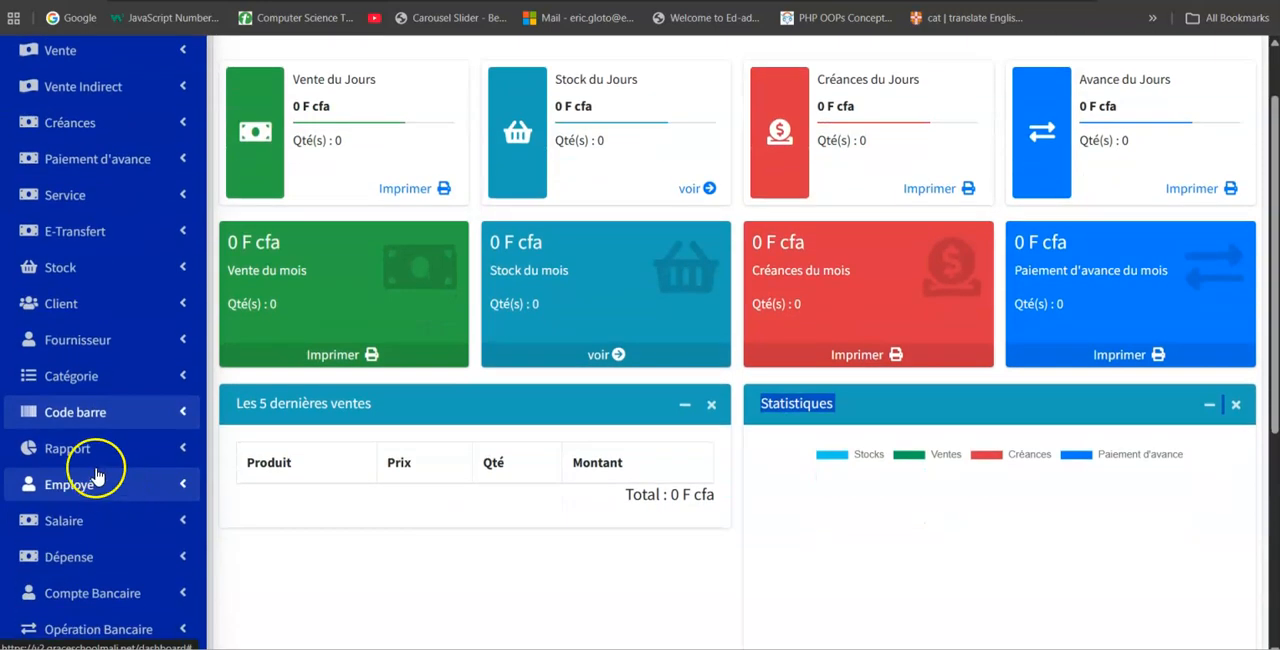
pyautogui.click(94, 449)
pyautogui.click(97, 451)
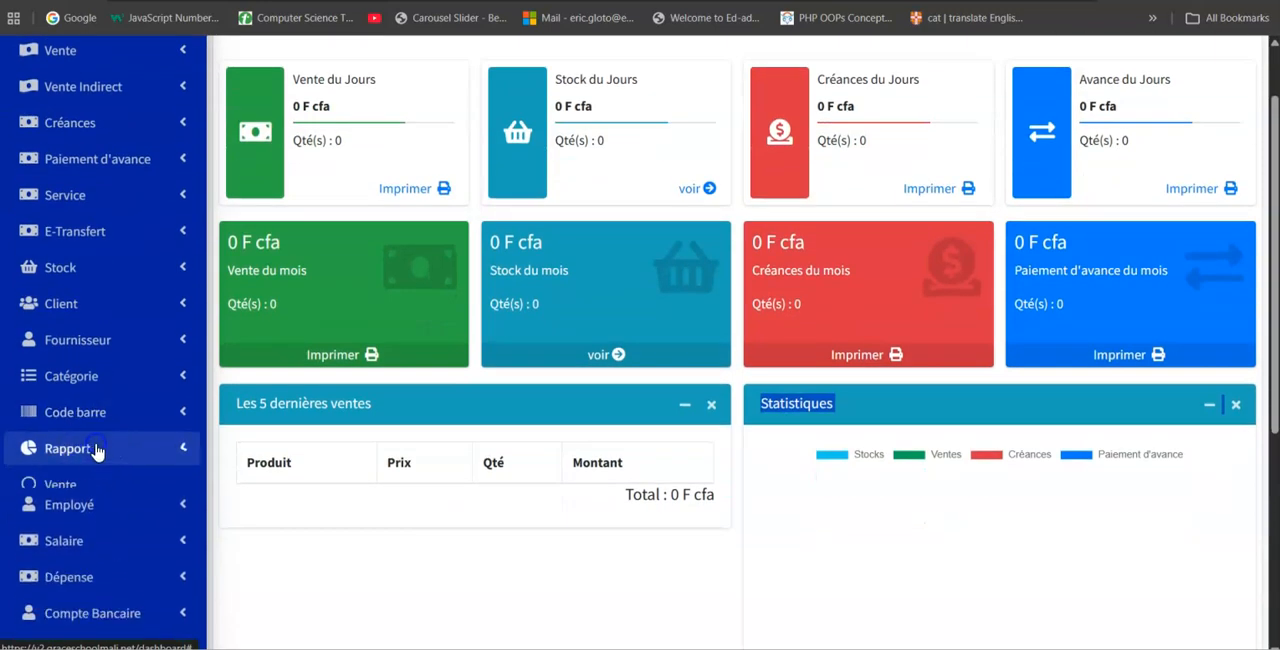
pyautogui.scroll(-2, 100, 449)
pyautogui.click(91, 320)
pyautogui.click(93, 320)
pyautogui.click(87, 365)
pyautogui.click(87, 370)
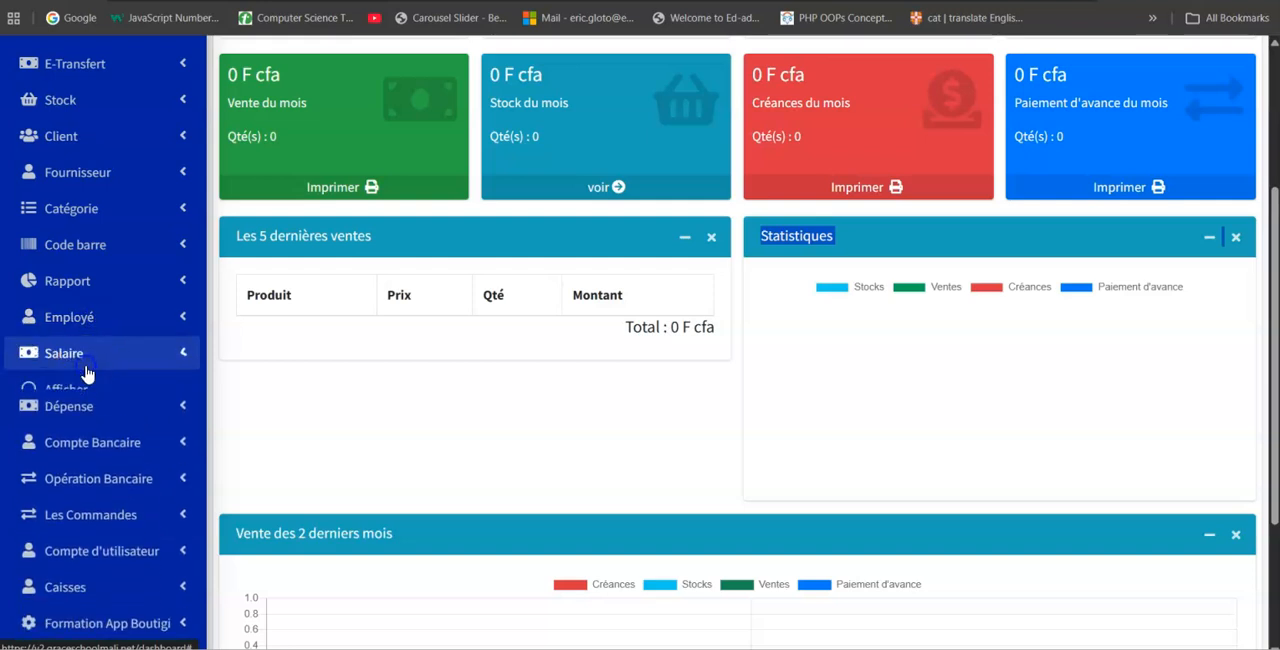
pyautogui.click(77, 400)
pyautogui.click(75, 398)
# Look through the options offered under Compte Bancaire, Opération Bancaire and Les Commandes, collapsing each section again.
pyautogui.click(117, 424)
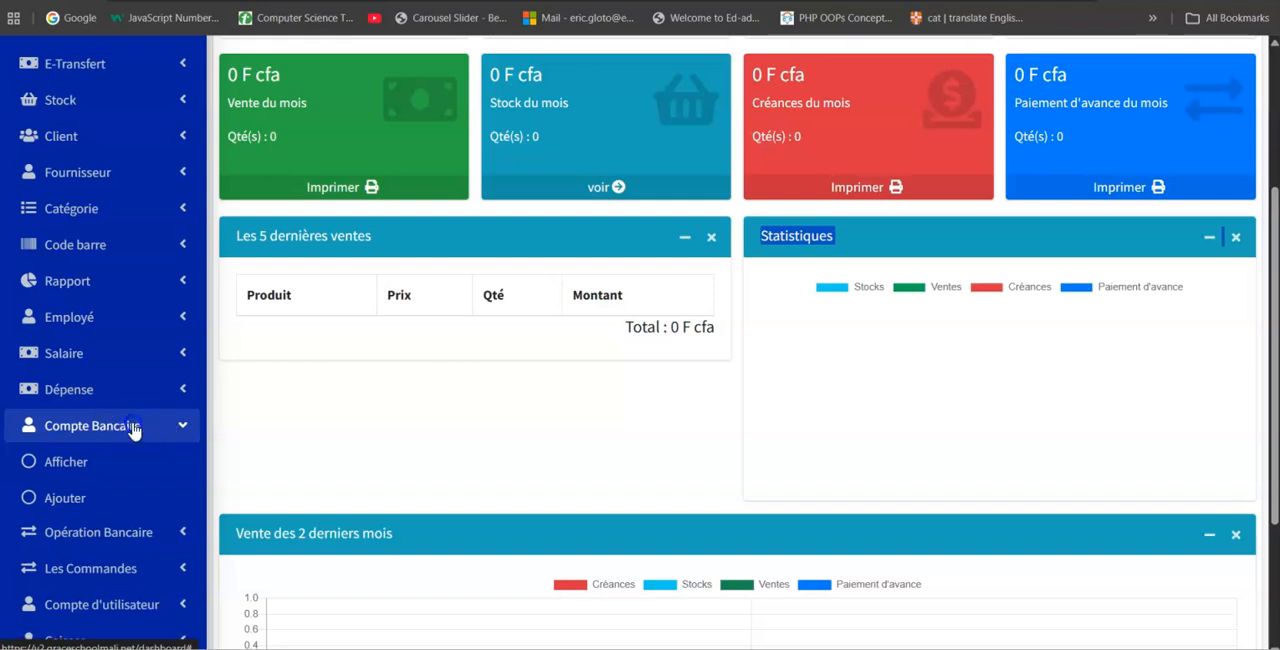
pyautogui.click(136, 425)
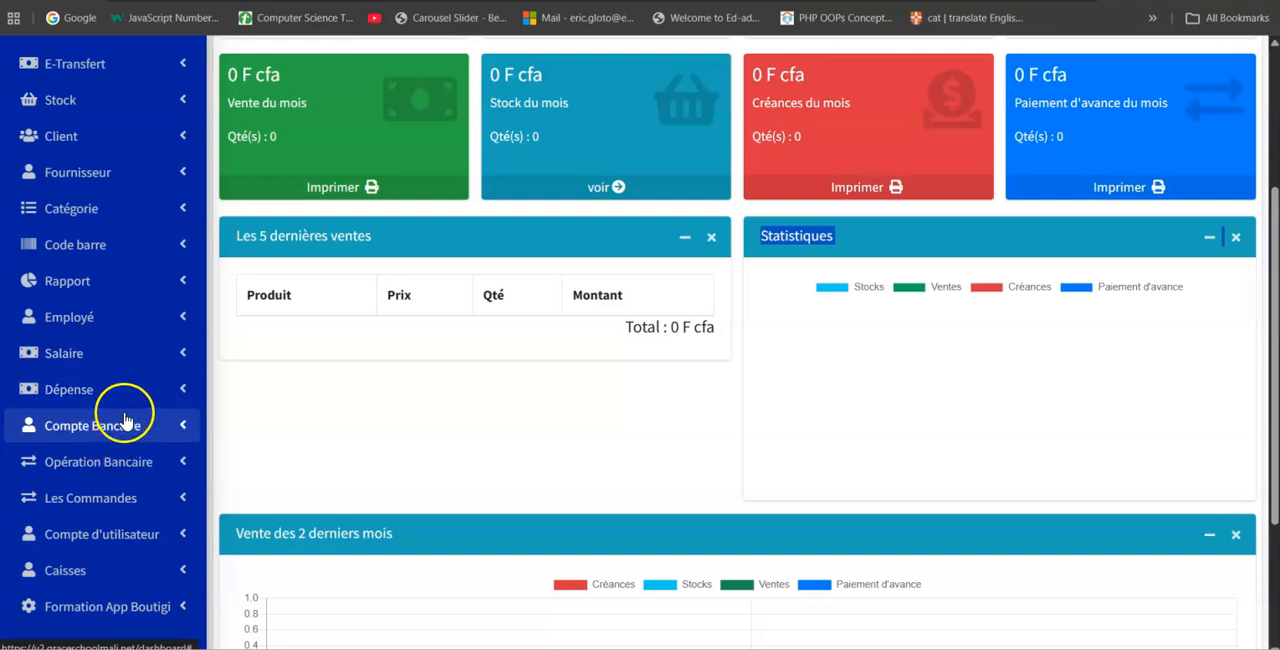
pyautogui.click(86, 467)
pyautogui.click(87, 467)
pyautogui.scroll(-2, 90, 470)
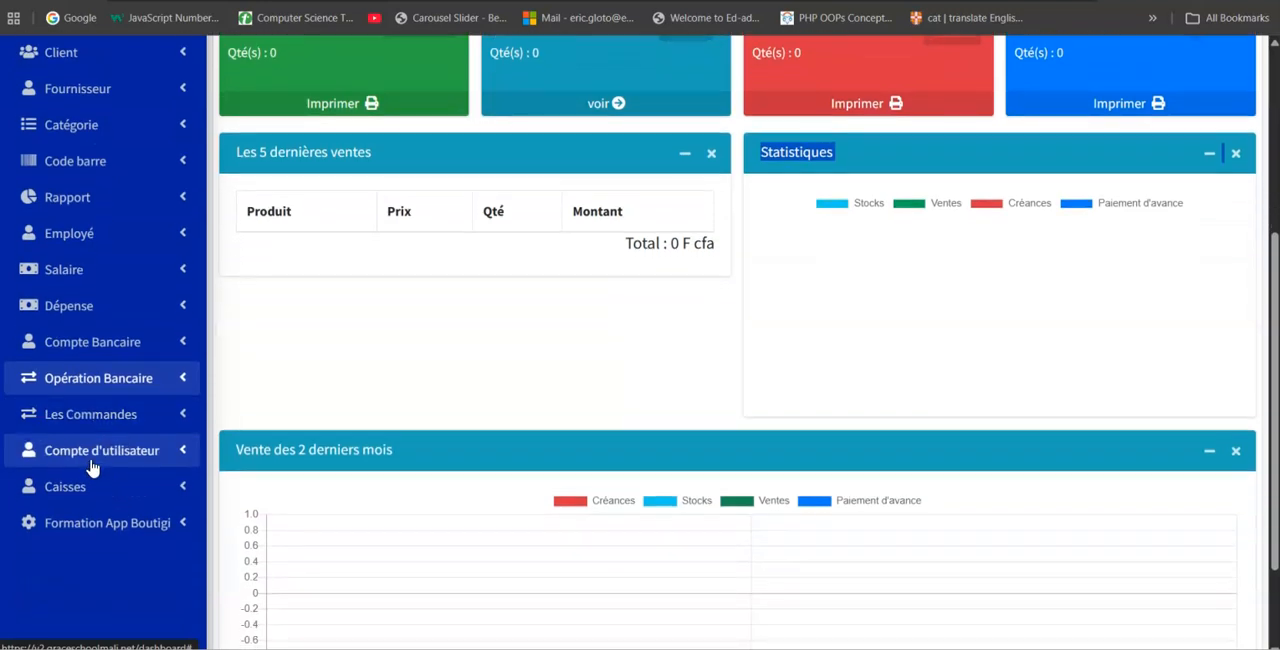
pyautogui.click(102, 429)
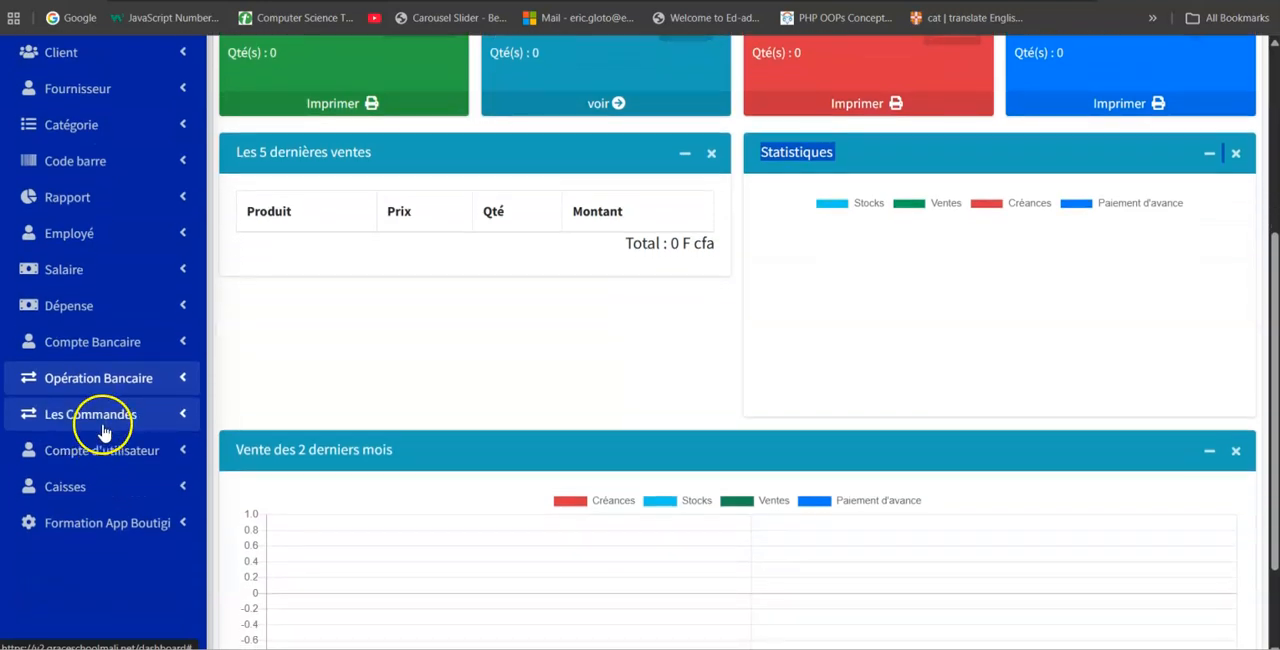
pyautogui.click(103, 430)
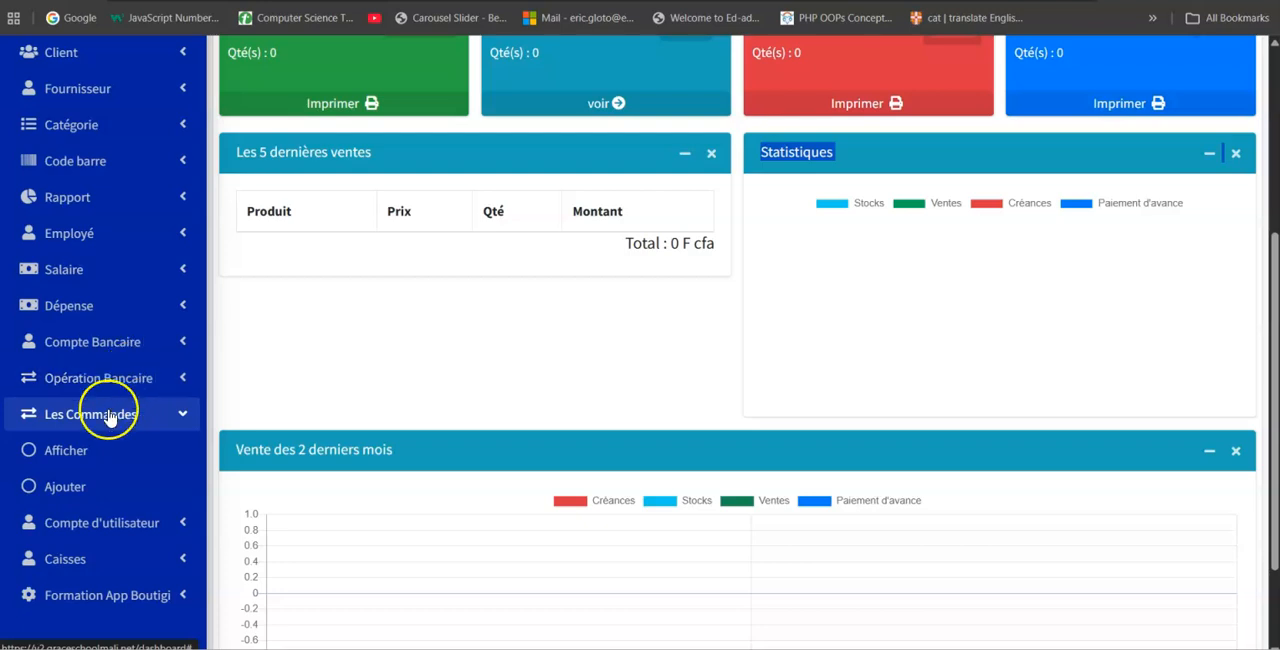
pyautogui.scroll(-3, 110, 418)
pyautogui.click(125, 289)
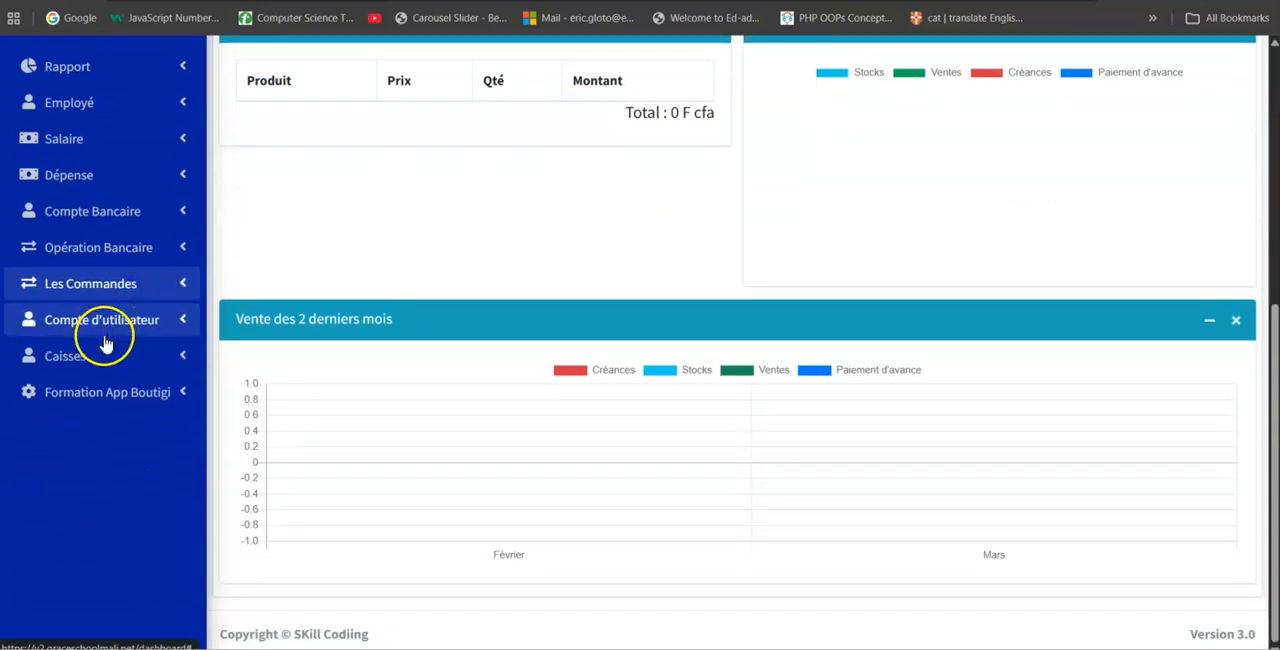
# Look through the options offered under Compte d'utilisateur and Formation App Boutigi.
pyautogui.click(106, 336)
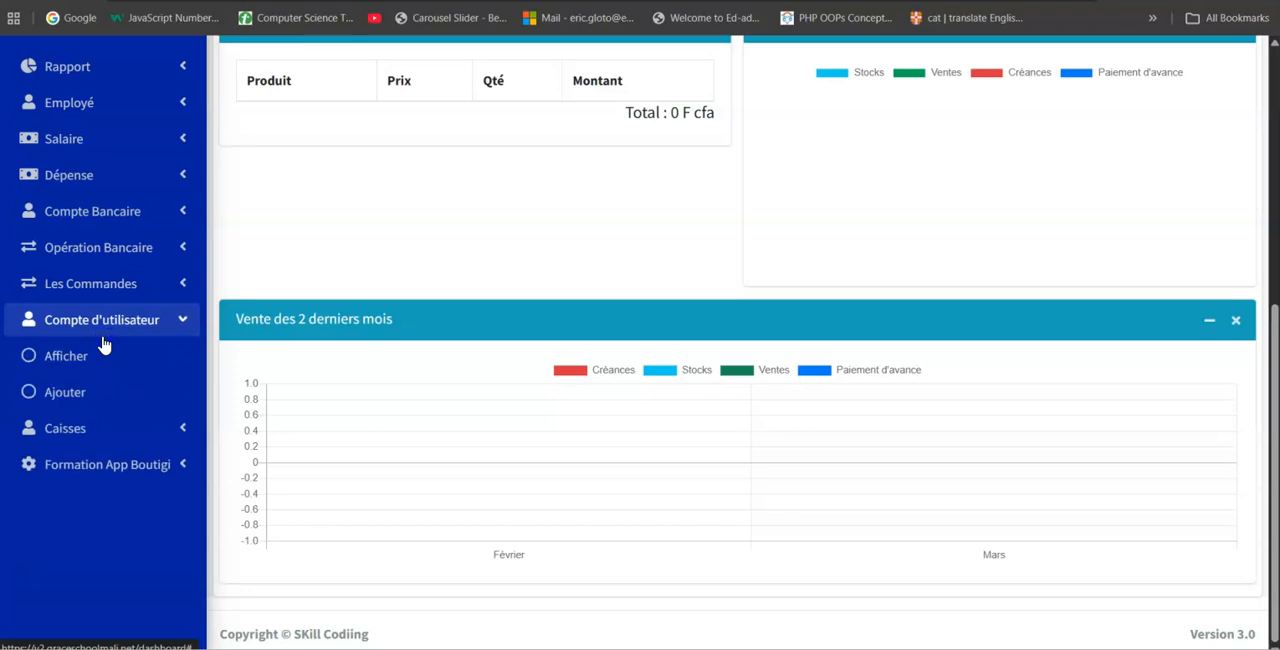
pyautogui.click(103, 337)
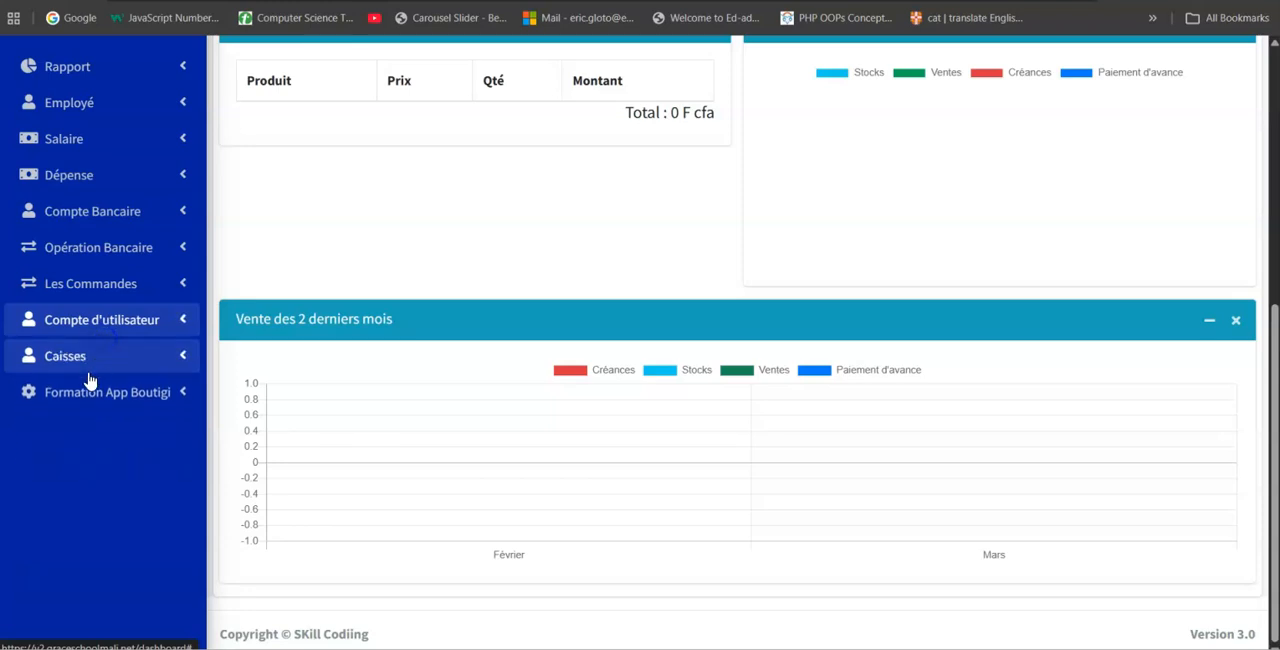
pyautogui.click(120, 395)
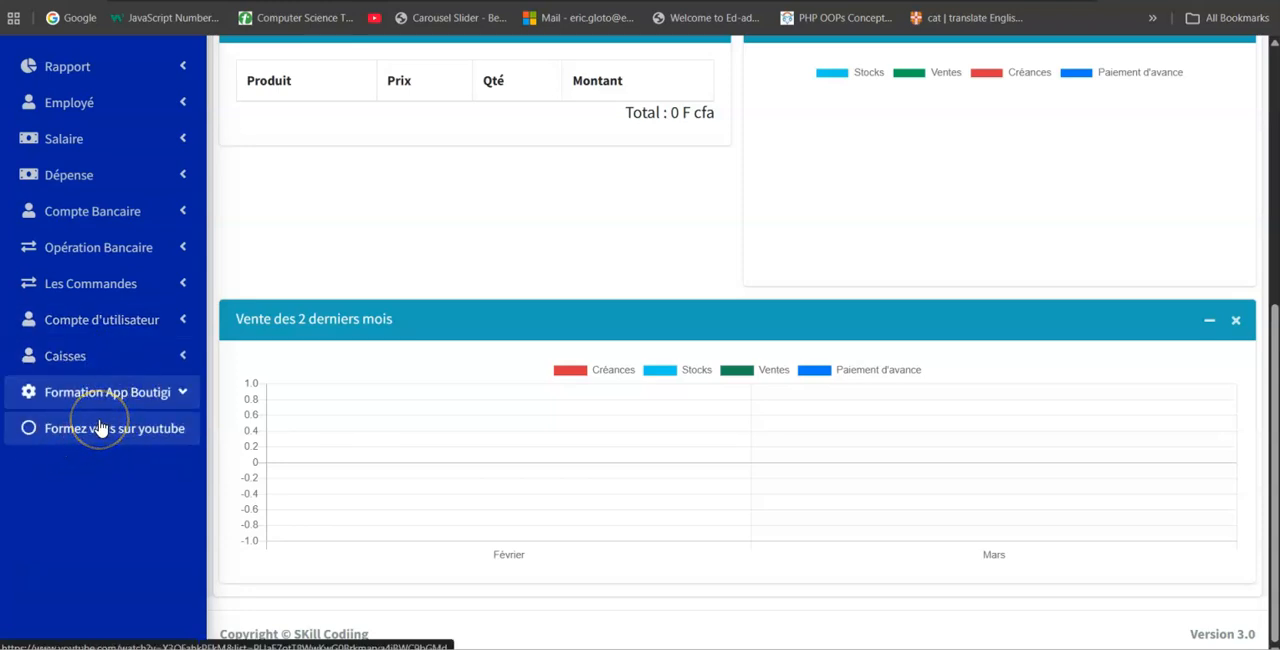
# Display the list of orders from the Les Commandes section.
pyautogui.scroll(2, 103, 405)
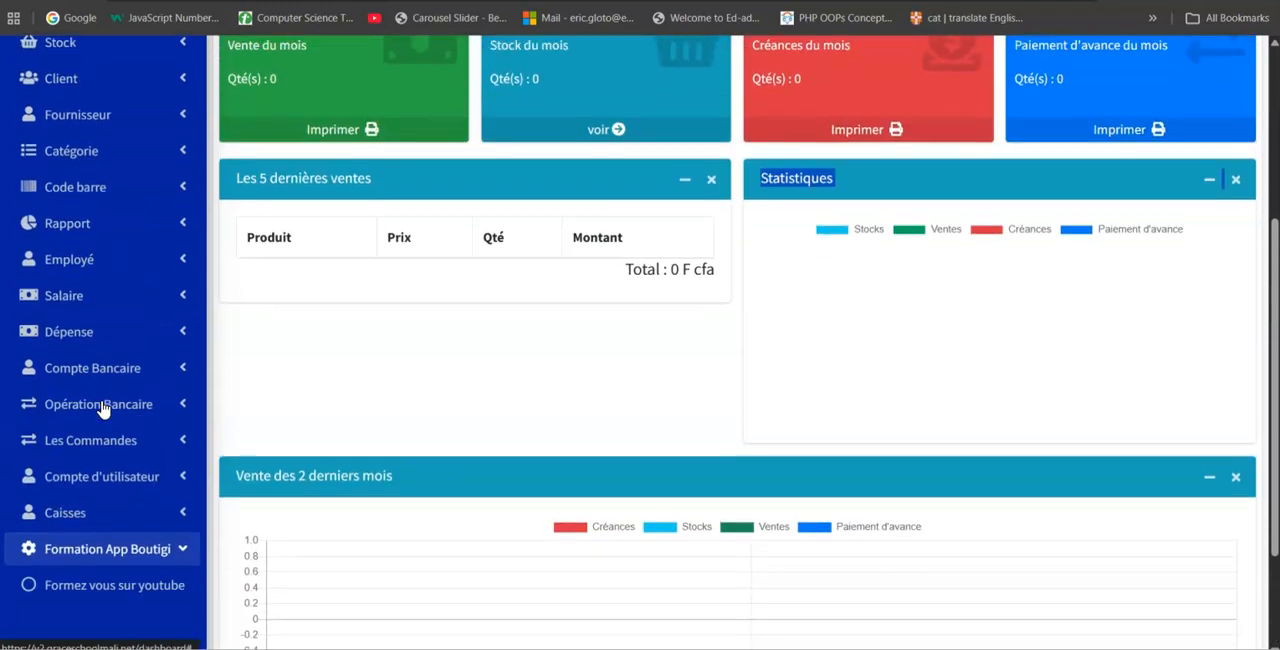
pyautogui.click(99, 397)
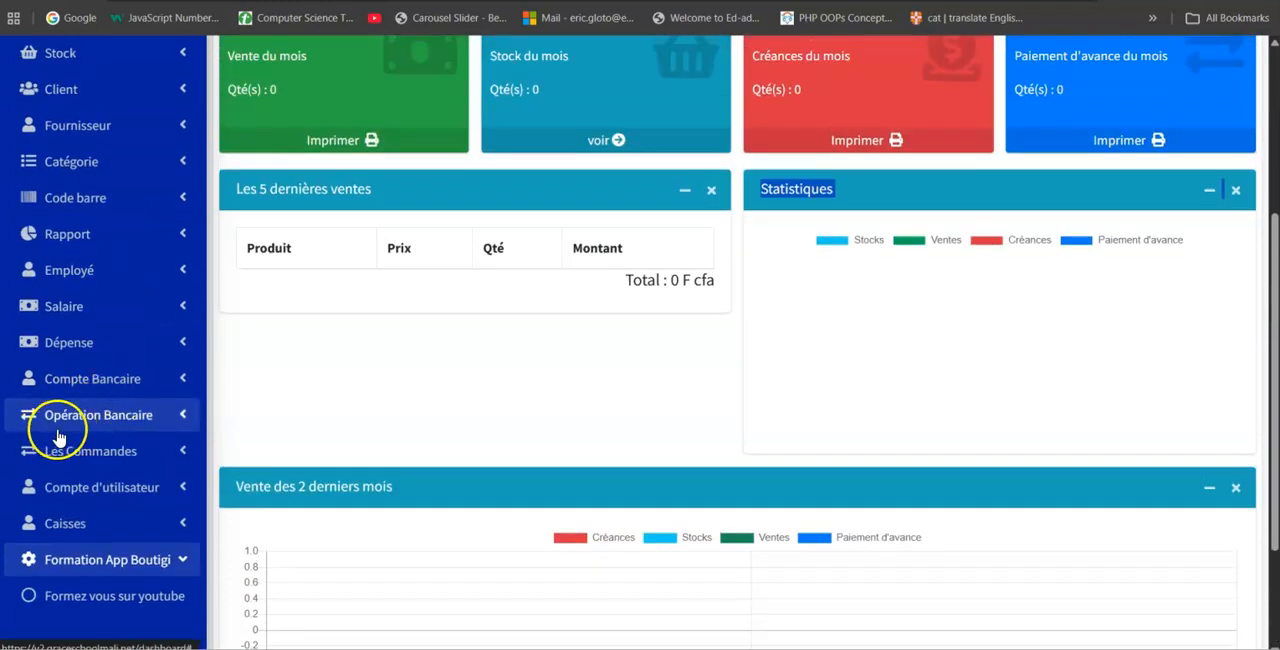
pyautogui.click(96, 466)
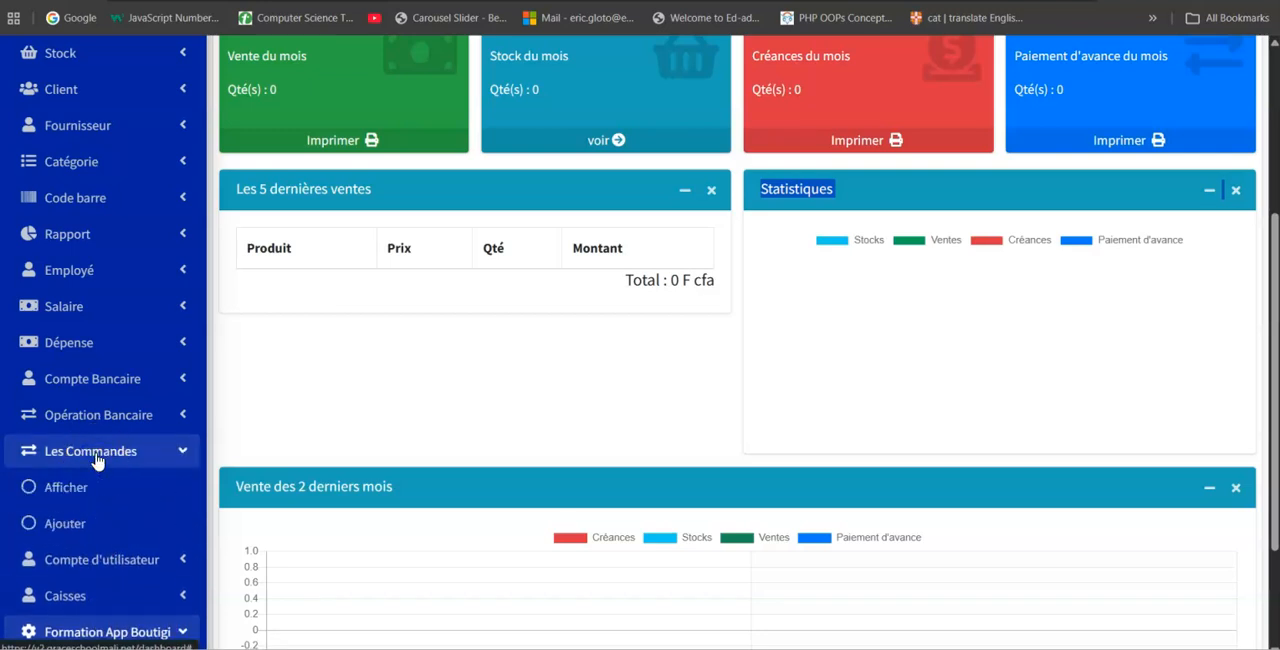
pyautogui.click(52, 489)
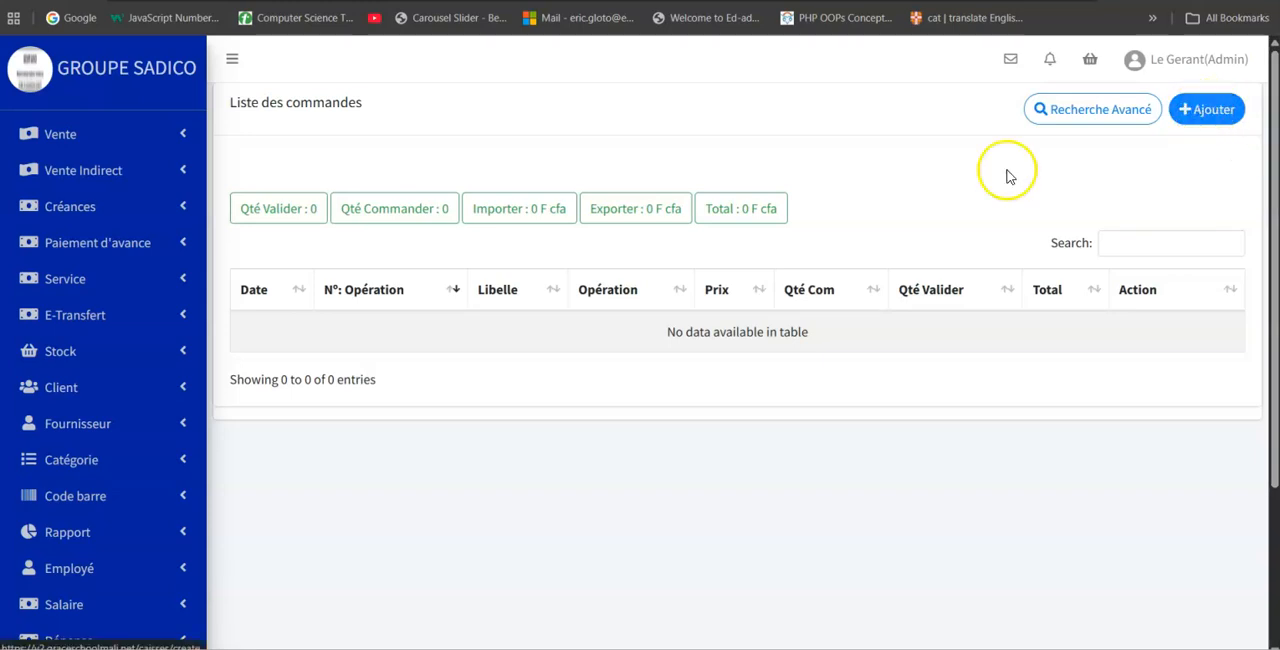
# Review the Les Commandes options and open the form for adding a new order.
pyautogui.scroll(-3, 110, 475)
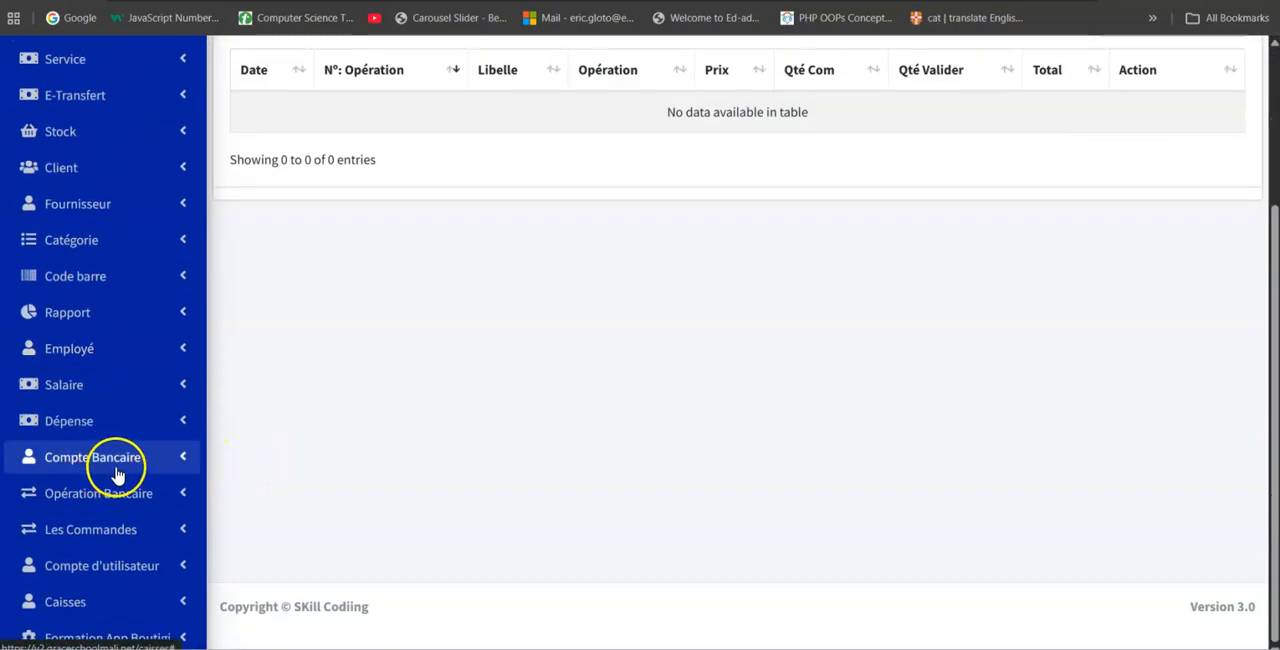
pyautogui.click(77, 533)
pyautogui.scroll(-2, 100, 480)
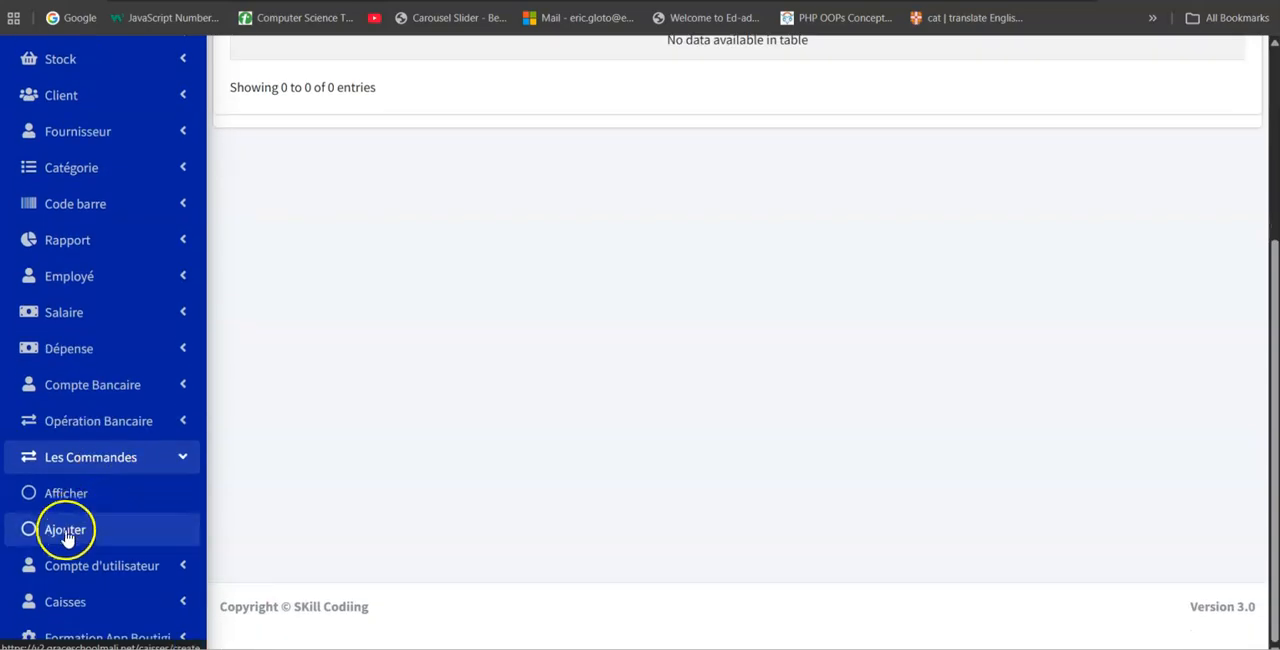
pyautogui.click(80, 523)
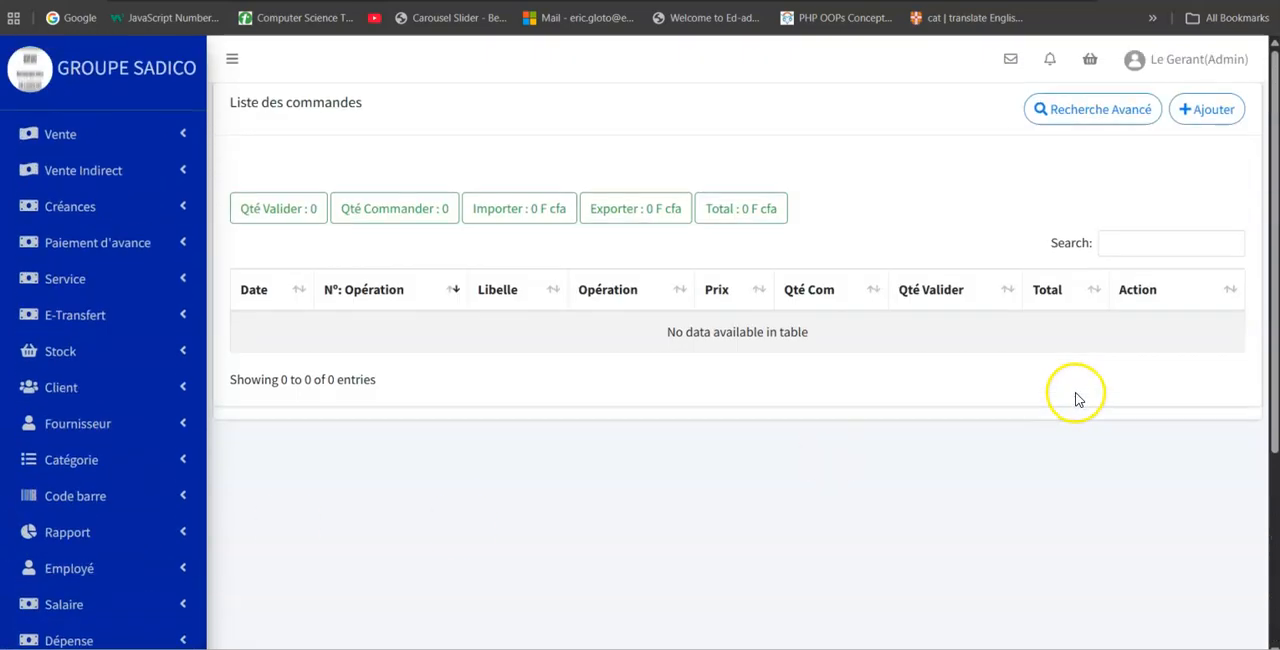
pyautogui.click(1222, 118)
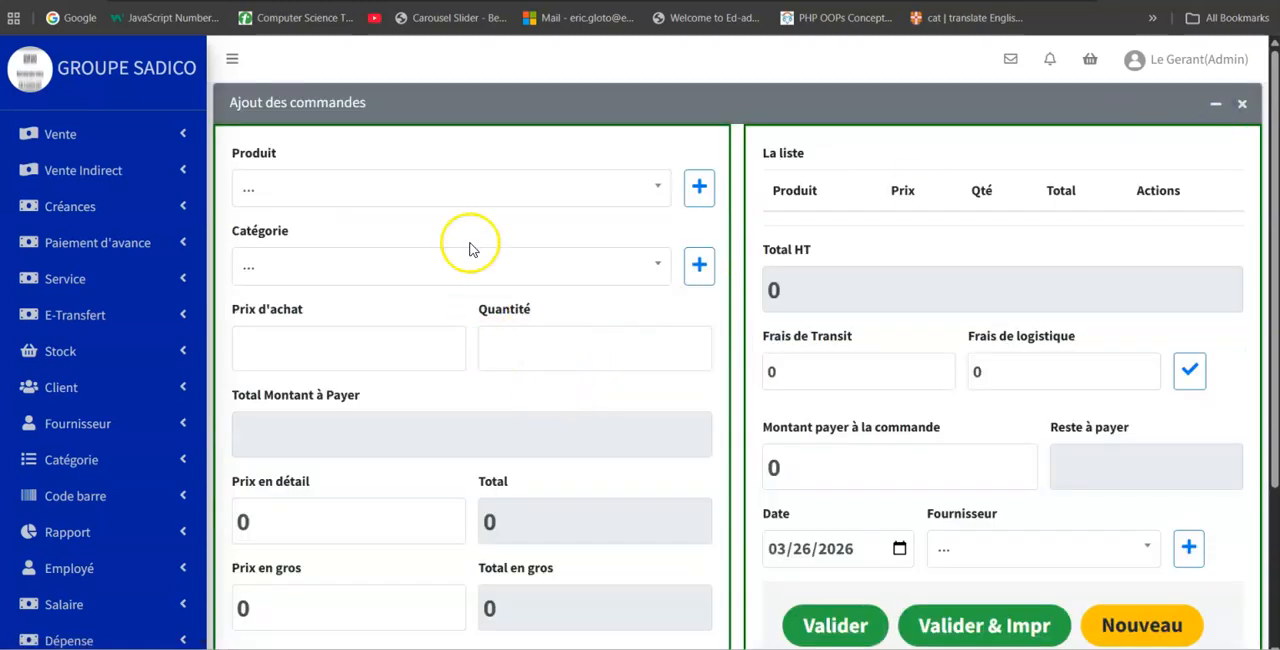
# Register a new product with the label "Corne (raclette) en inox" from the order form.
pyautogui.click(477, 200)
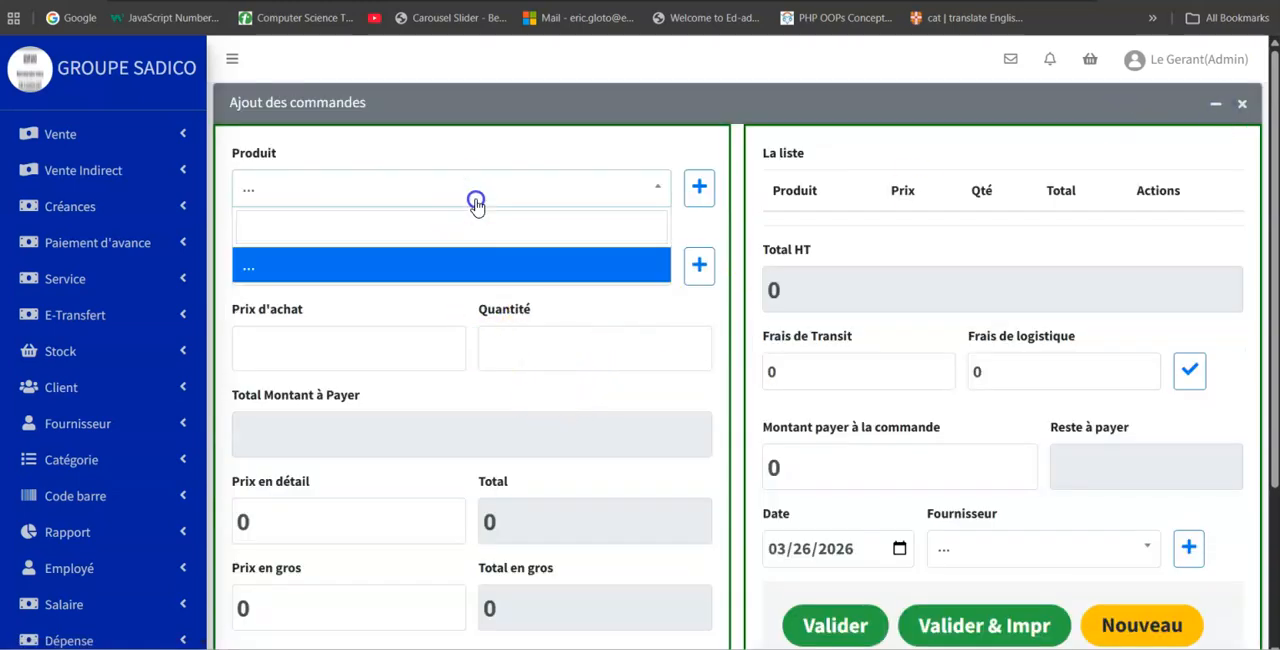
pyautogui.click(683, 232)
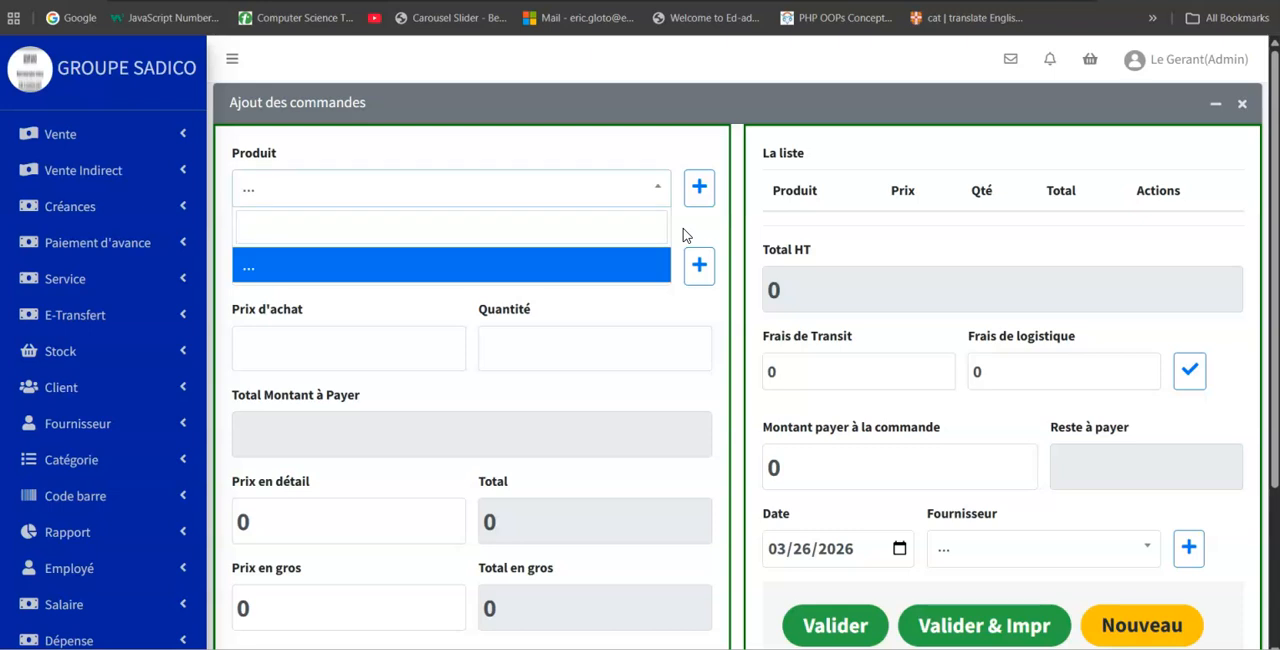
pyautogui.click(699, 187)
pyautogui.click(460, 180)
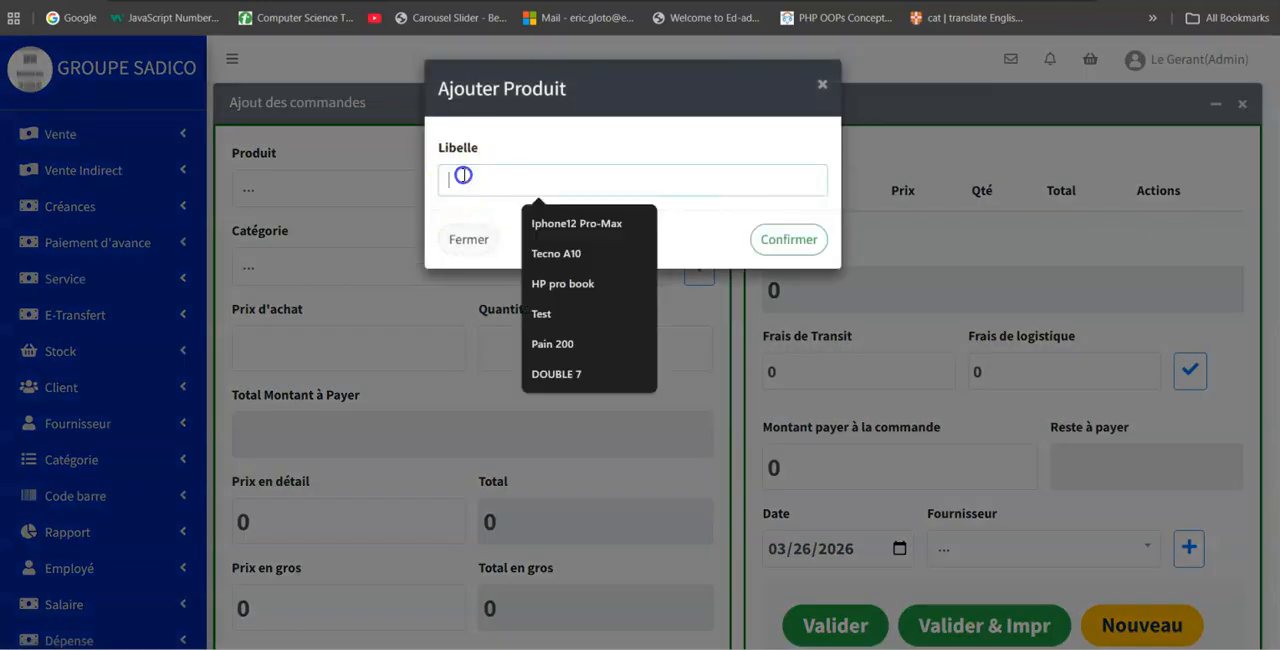
pyautogui.write('Corne (raclette) en inox')
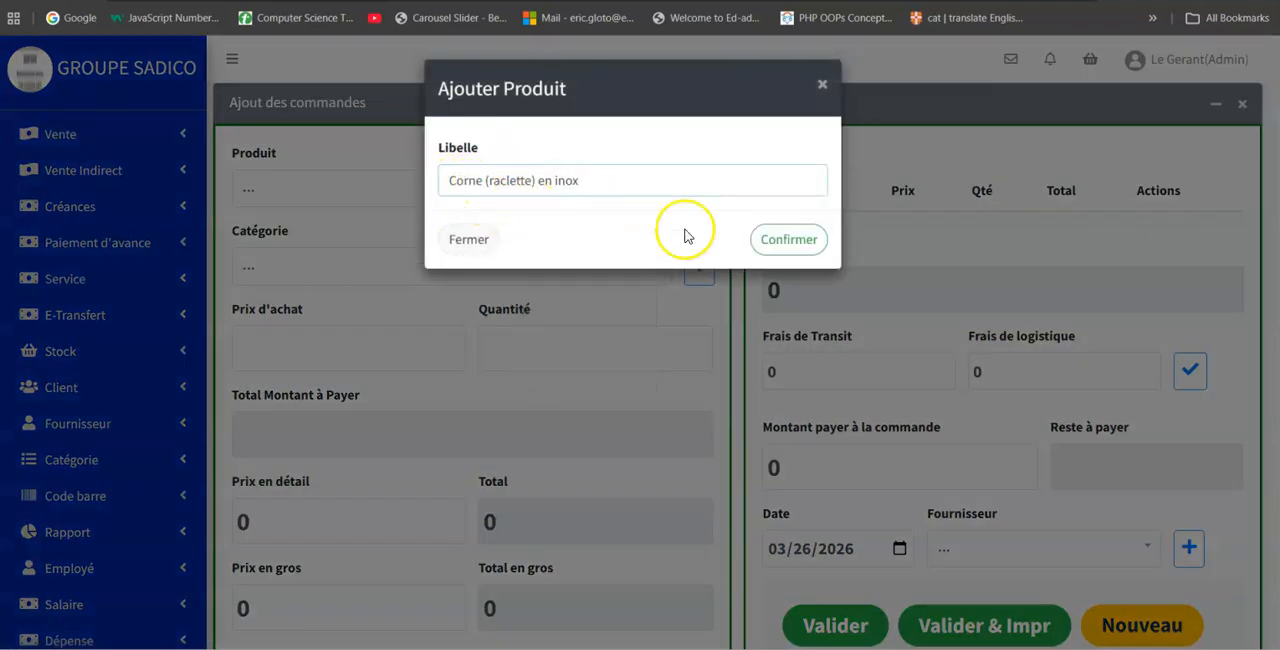
pyautogui.click(786, 241)
pyautogui.click(785, 236)
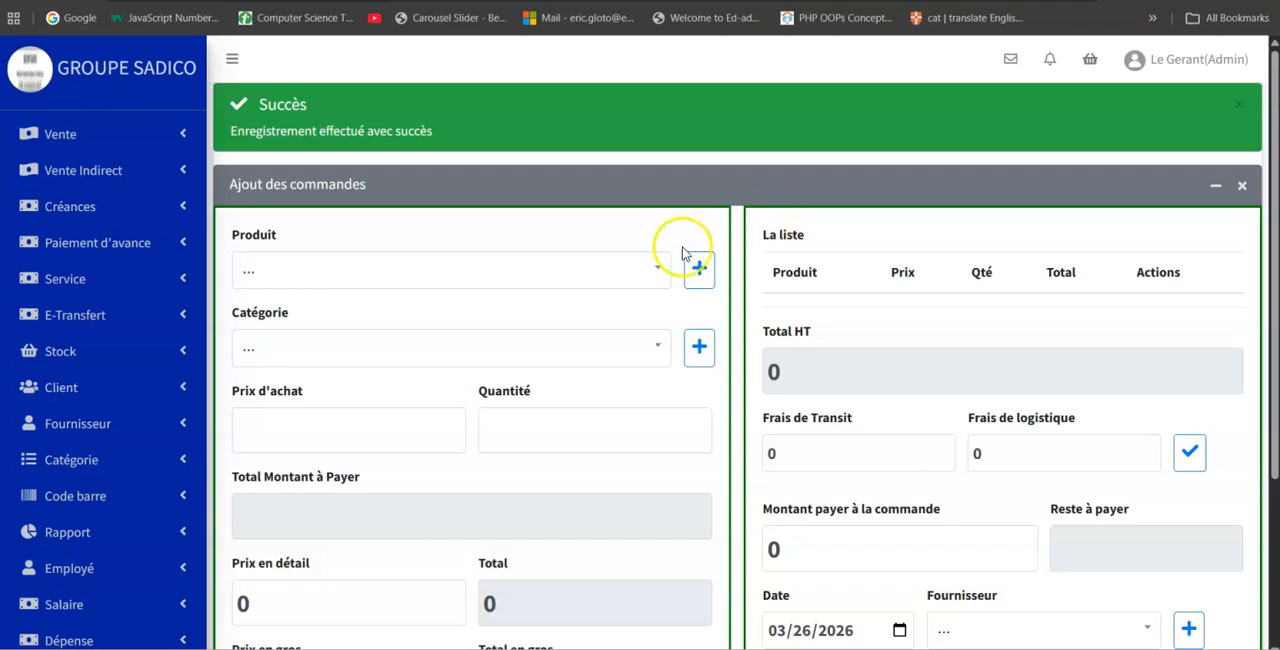
# Copy "Coupe-pâte inox" from the Notepad list and register it as a new product in the order form.
pyautogui.moveTo(670, 642)
pyautogui.click(886, 637)
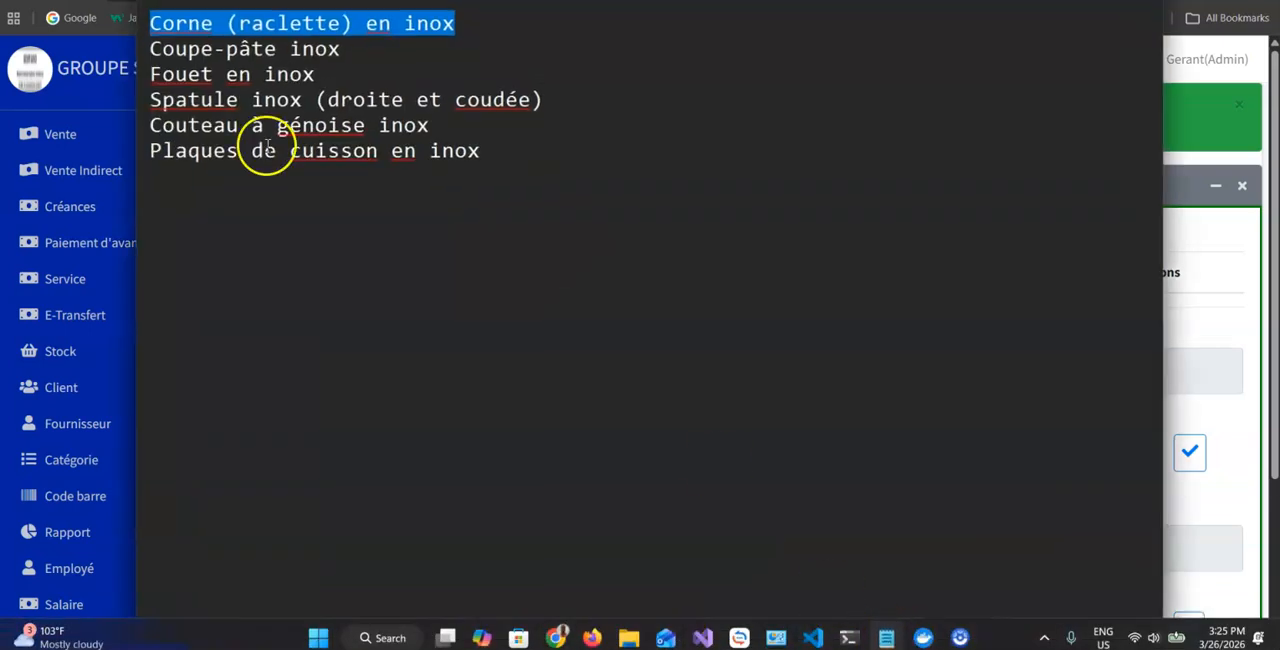
pyautogui.moveTo(345, 50); pyautogui.dragTo(136, 53)
pyautogui.hotkey('ctrl', 'c')
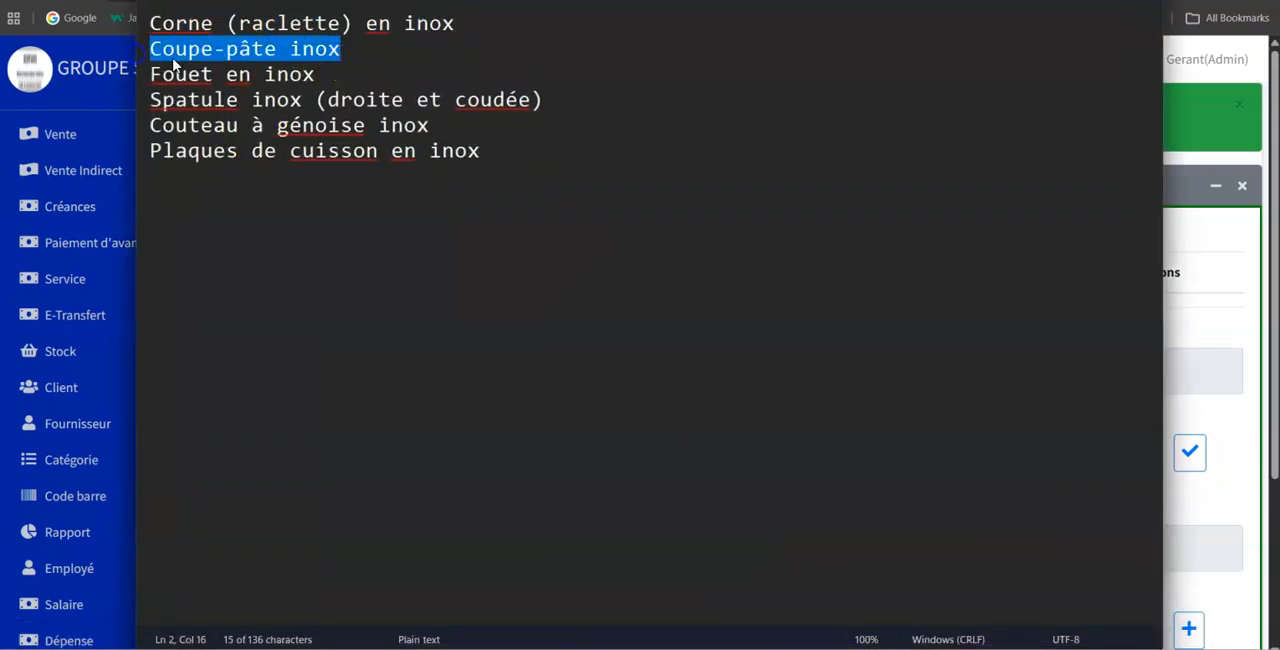
pyautogui.hotkey('alt', 'Tab')
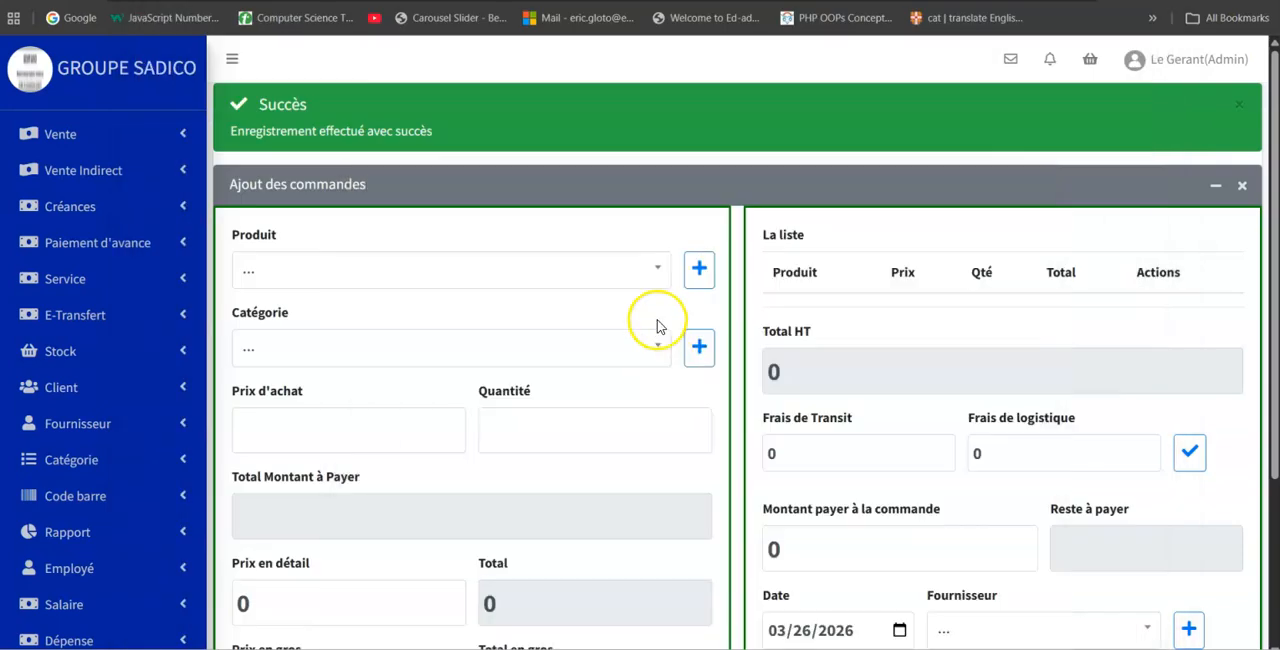
pyautogui.click(700, 266)
pyautogui.click(529, 177)
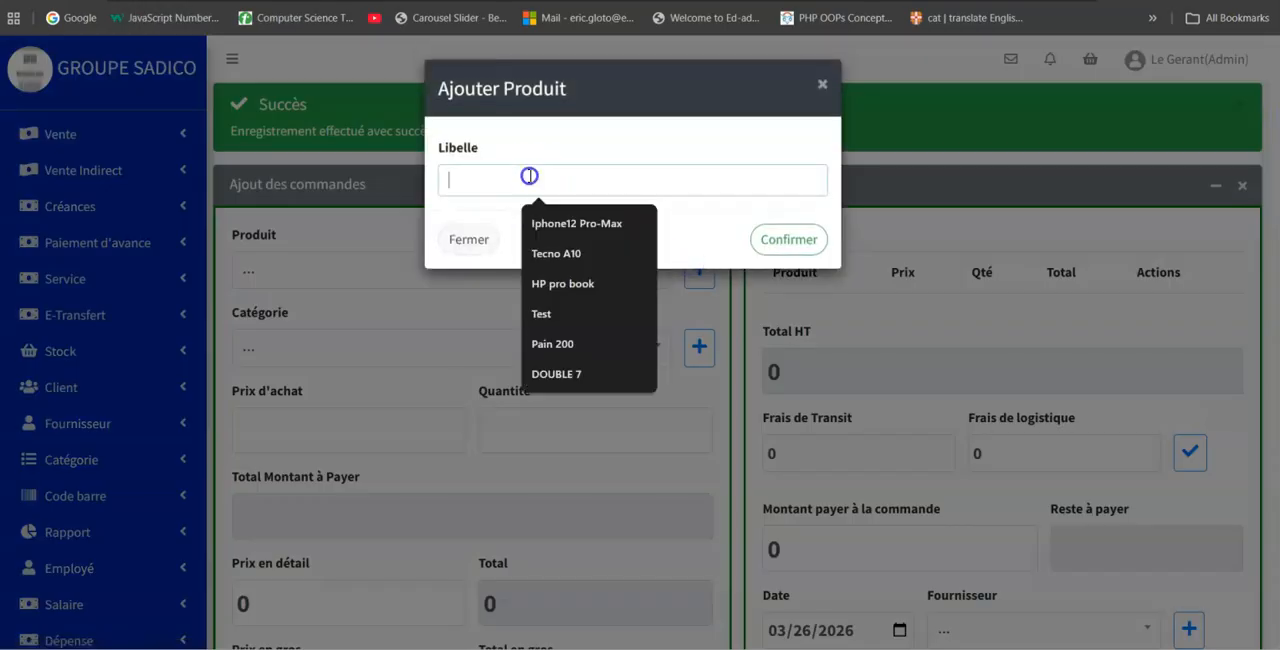
pyautogui.hotkey('ctrl', 'v')
pyautogui.click(789, 240)
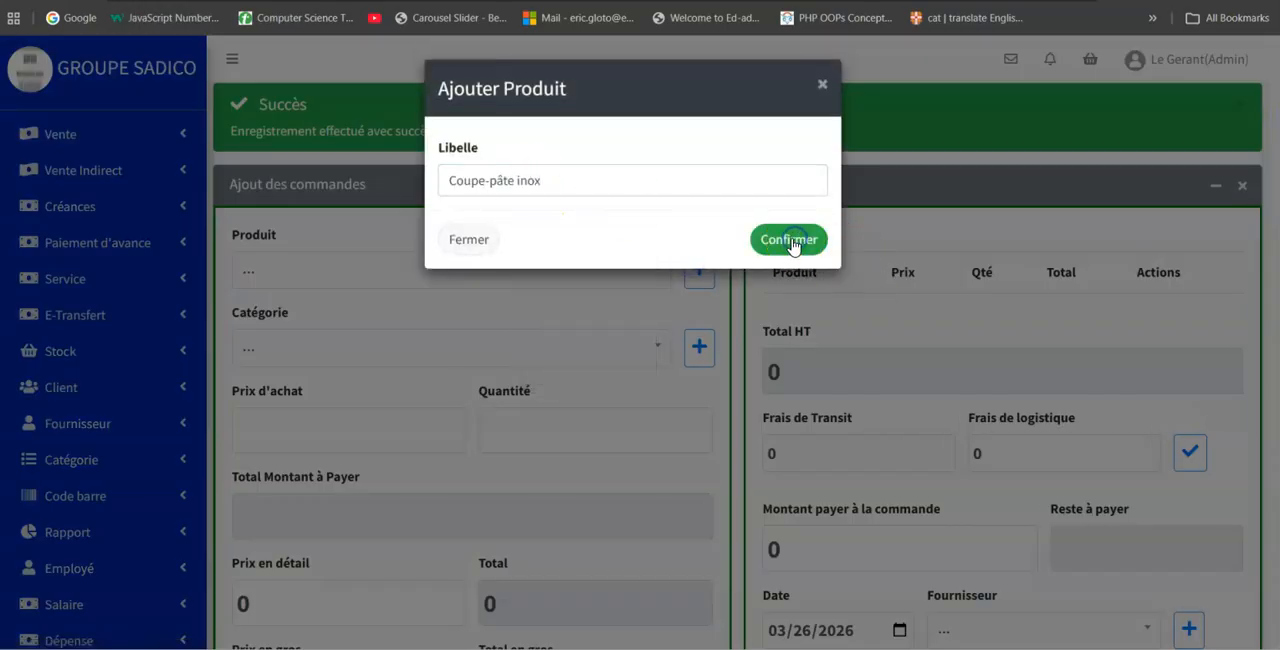
# Copy "Fouet en inox" from the Notepad list and register it as a new product in the order form.
pyautogui.click(882, 640)
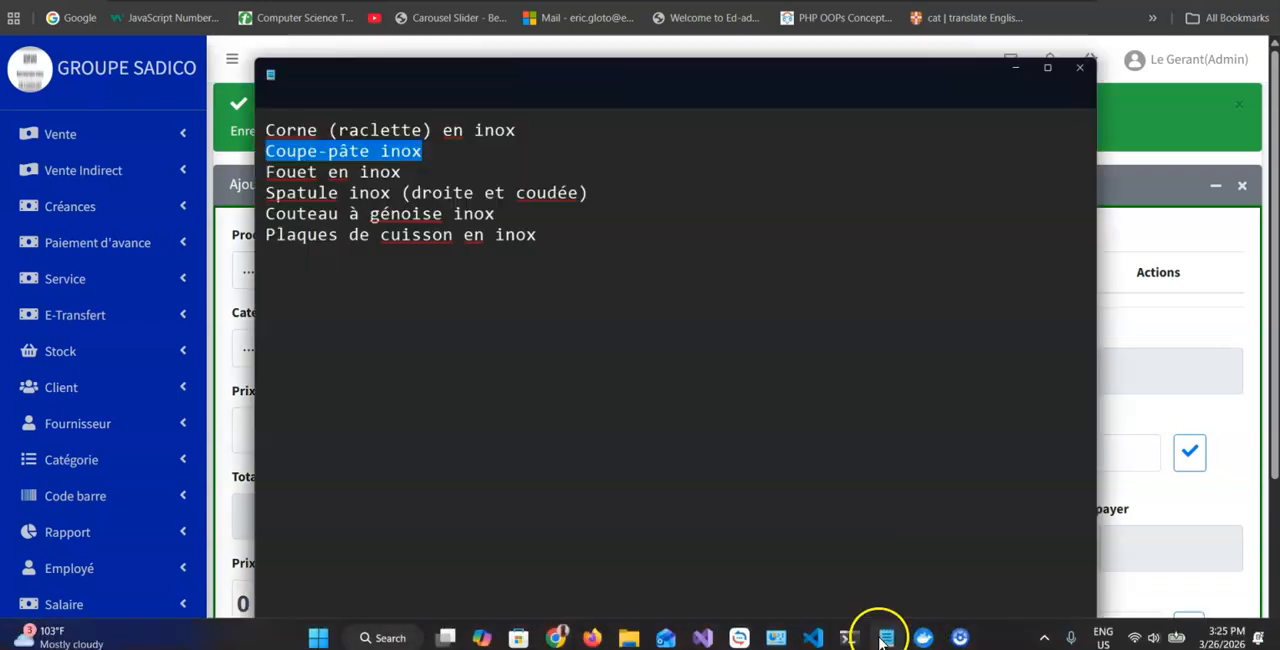
pyautogui.moveTo(330, 74); pyautogui.dragTo(120, 74)
pyautogui.hotkey('ctrl', 'c')
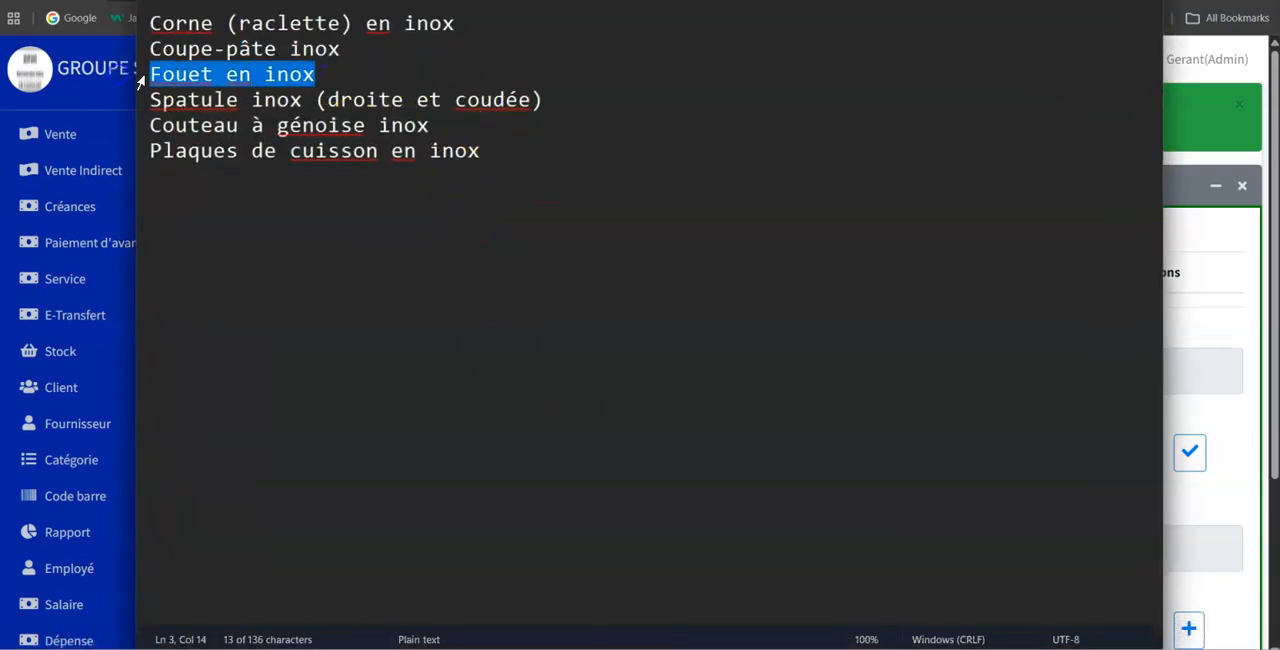
pyautogui.click(1053, 0)
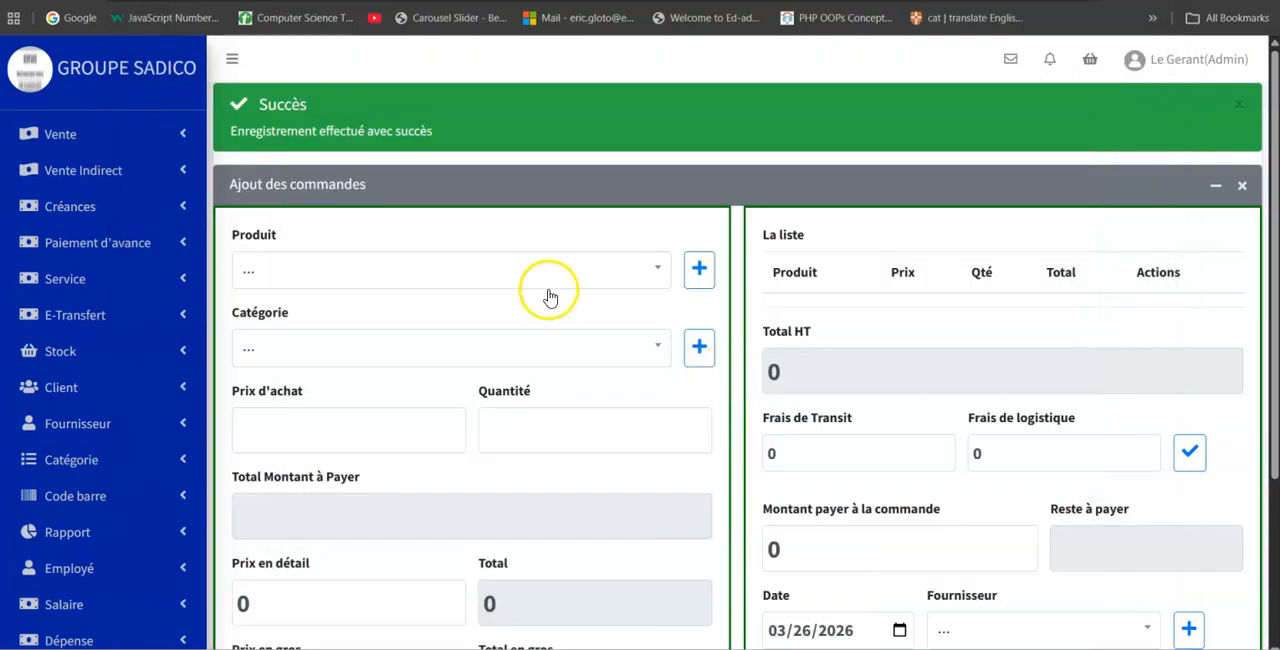
pyautogui.click(700, 267)
pyautogui.click(472, 180)
pyautogui.hotkey('ctrl', 'v')
pyautogui.click(782, 241)
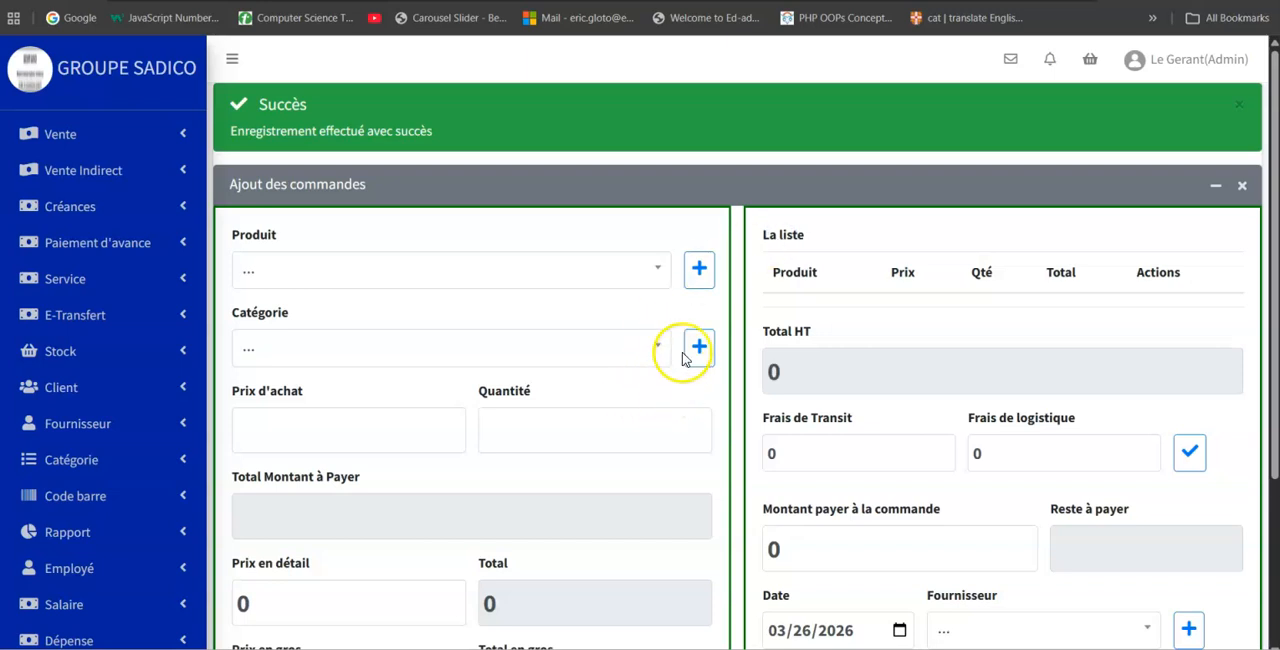
# Copy "Couteau à génoise inox" from the Notepad list, register it as a new product, and check the order form's product choices.
pyautogui.moveTo(838, 638)
pyautogui.click(886, 634)
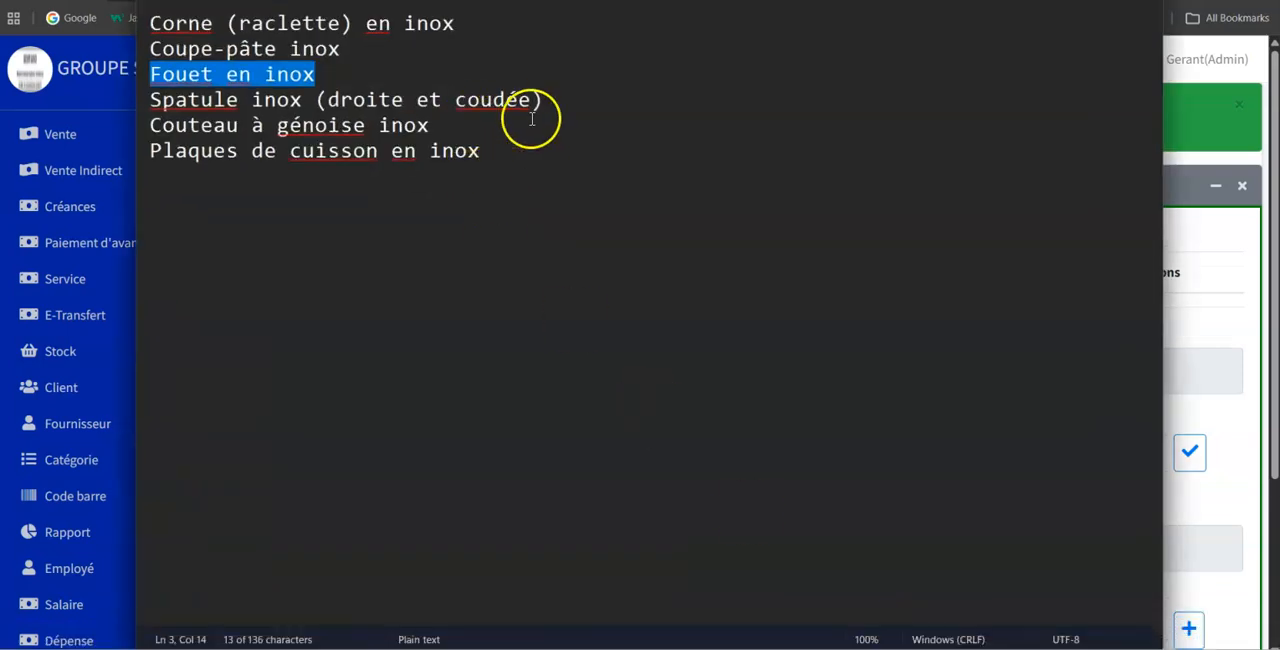
pyautogui.moveTo(430, 125); pyautogui.dragTo(149, 125)
pyautogui.hotkey('ctrl', 'c')
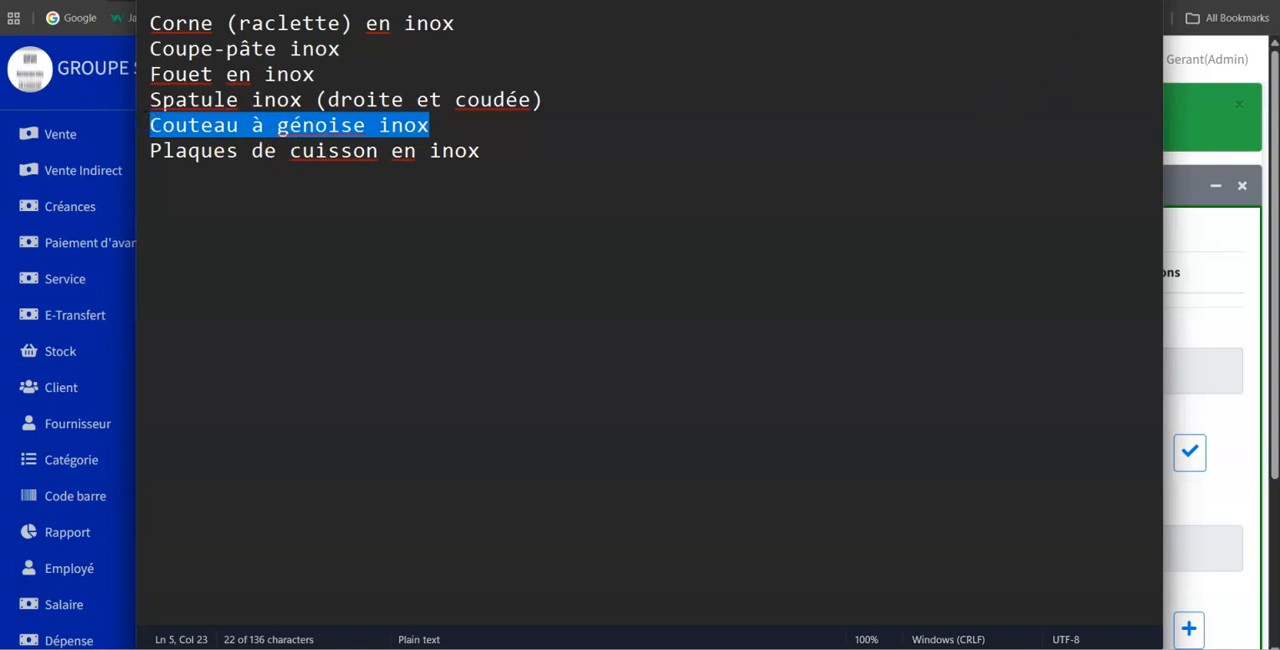
pyautogui.hotkey('alt', 'Tab')
pyautogui.click(698, 266)
pyautogui.click(517, 180)
pyautogui.hotkey('ctrl', 'v')
pyautogui.click(810, 248)
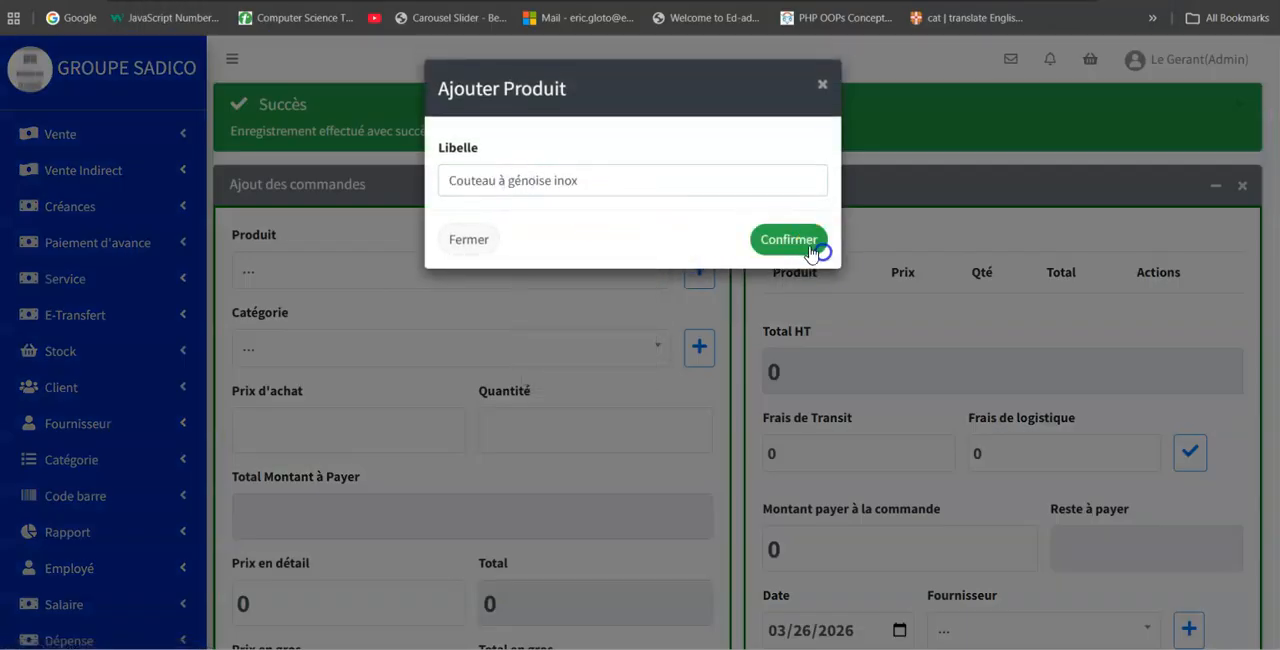
pyautogui.click(581, 263)
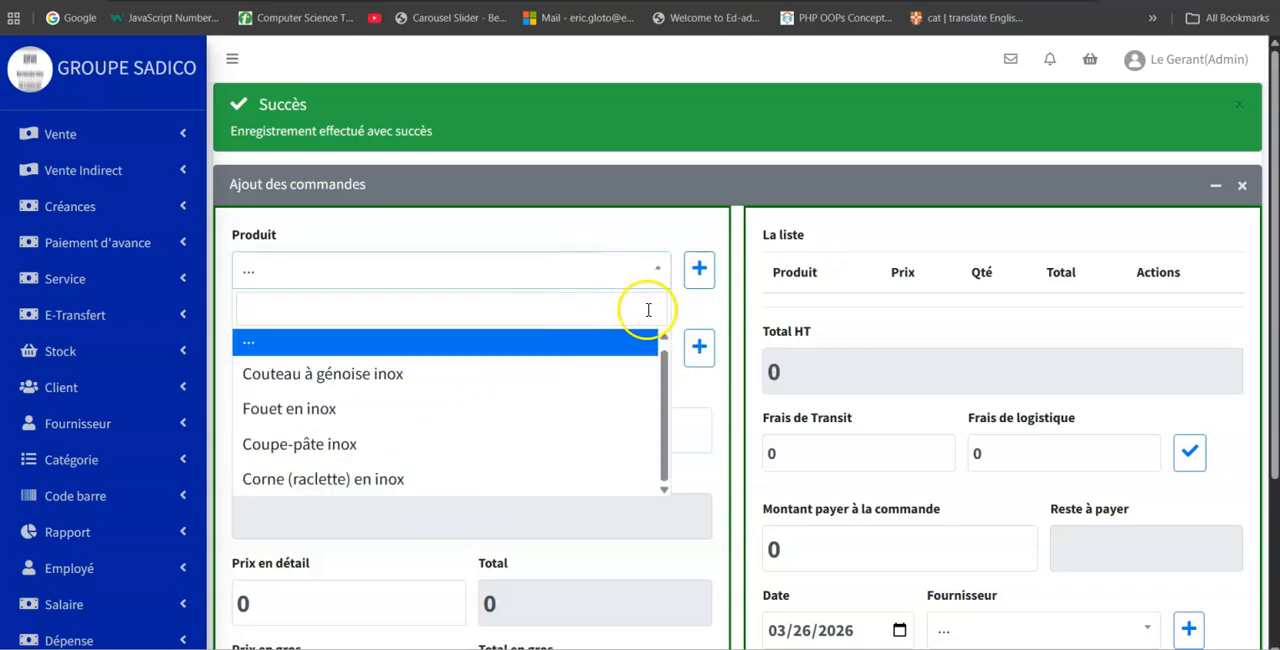
pyautogui.click(686, 306)
# Add a new category named "Material de boulangerie" from the order form.
pyautogui.click(700, 346)
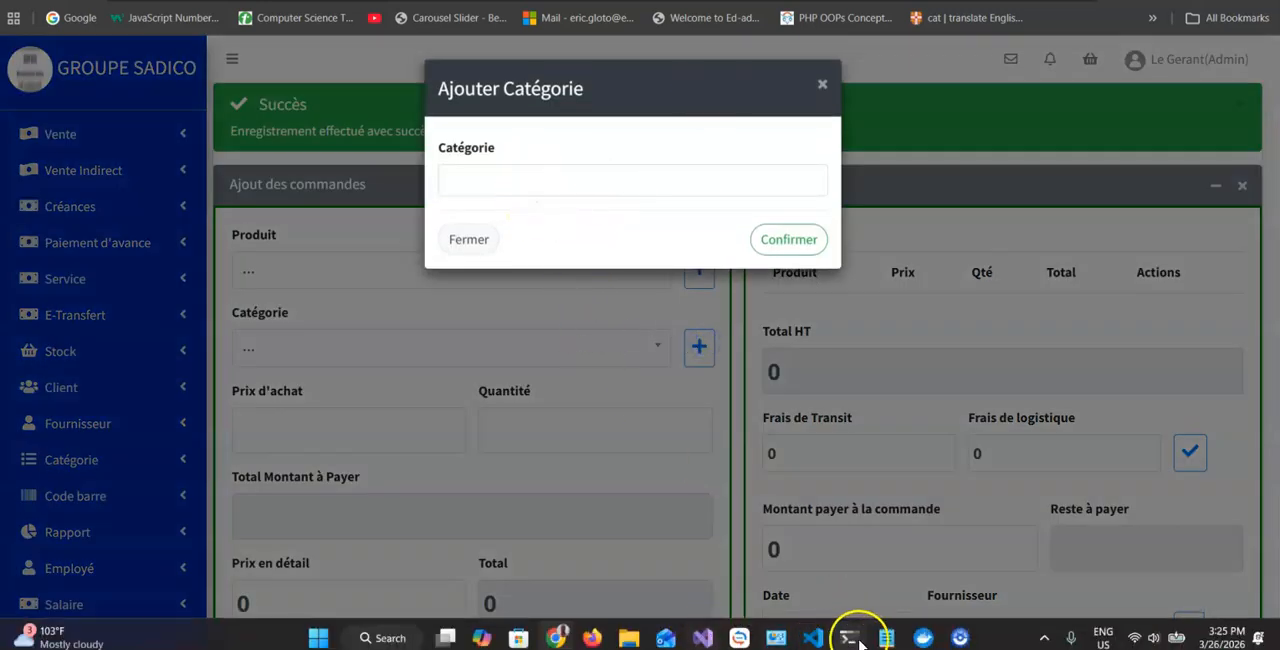
pyautogui.click(533, 179)
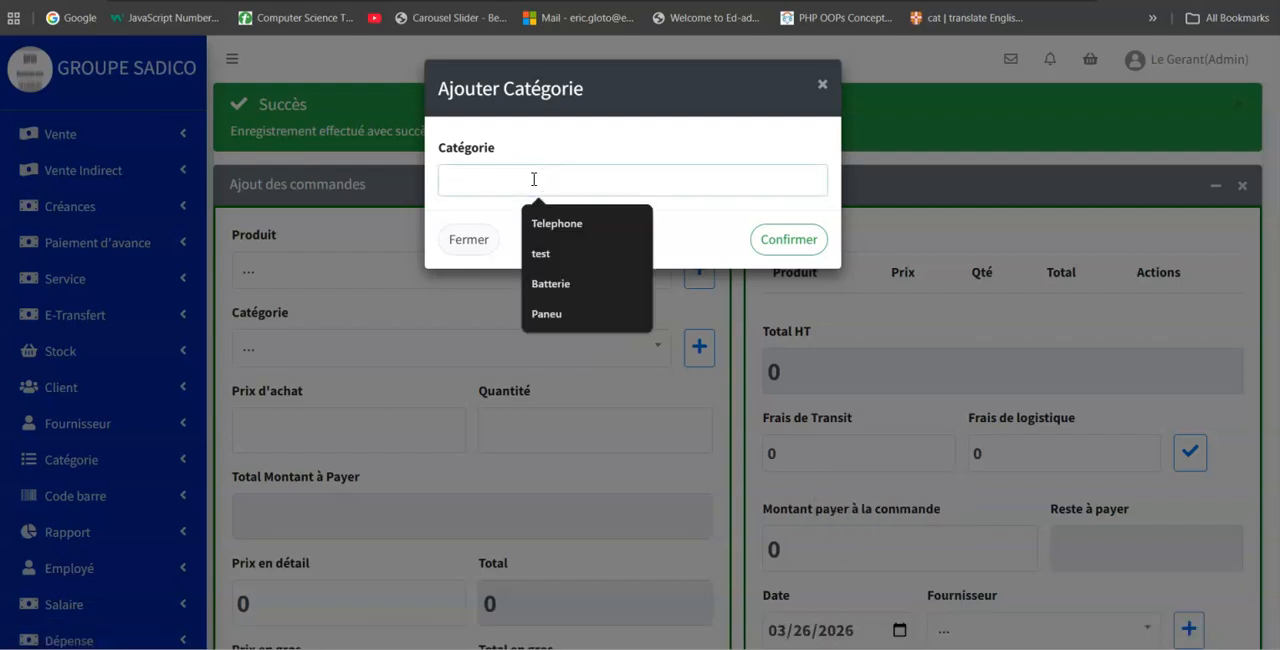
pyautogui.write('Material de boulangerie')
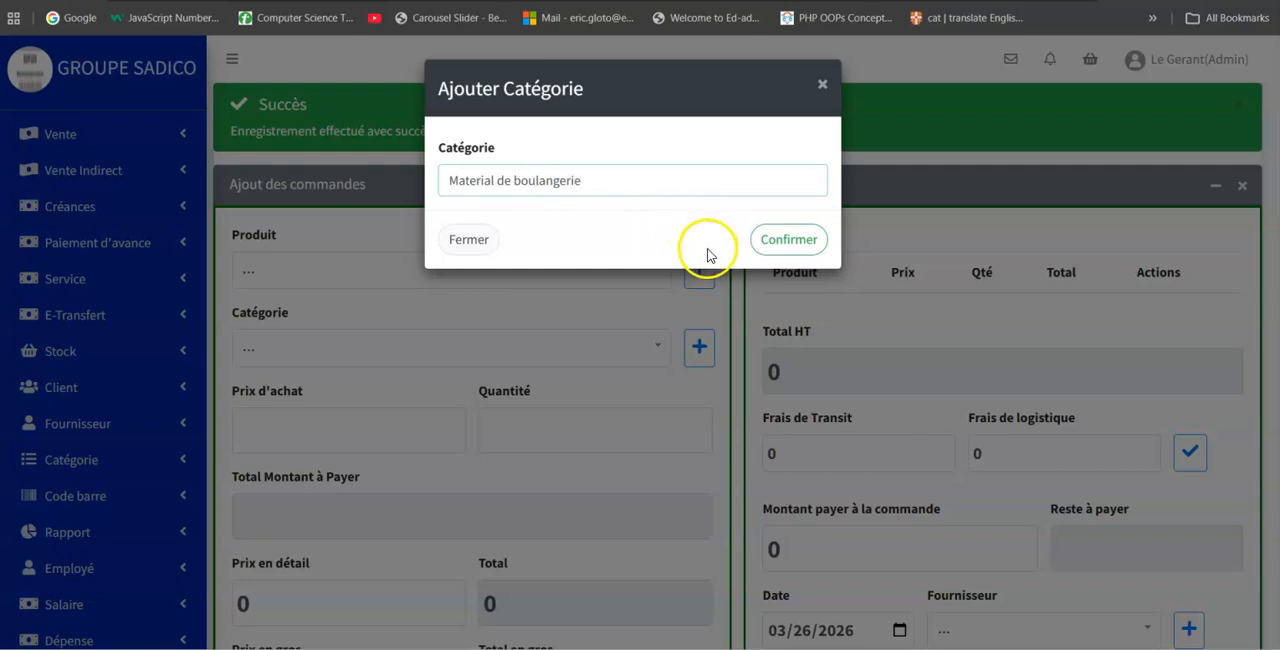
pyautogui.click(790, 248)
# Choose "Couteau à génoise inox" as the product for the order line.
pyautogui.scroll(-3, 720, 360)
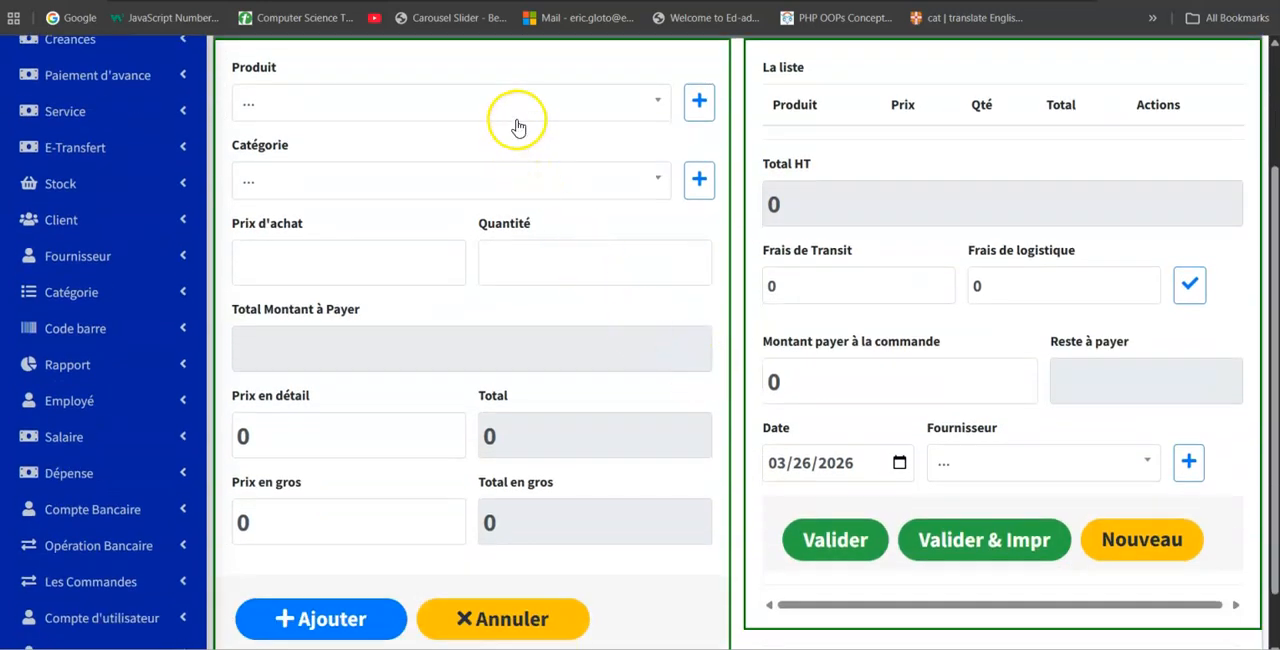
pyautogui.click(513, 107)
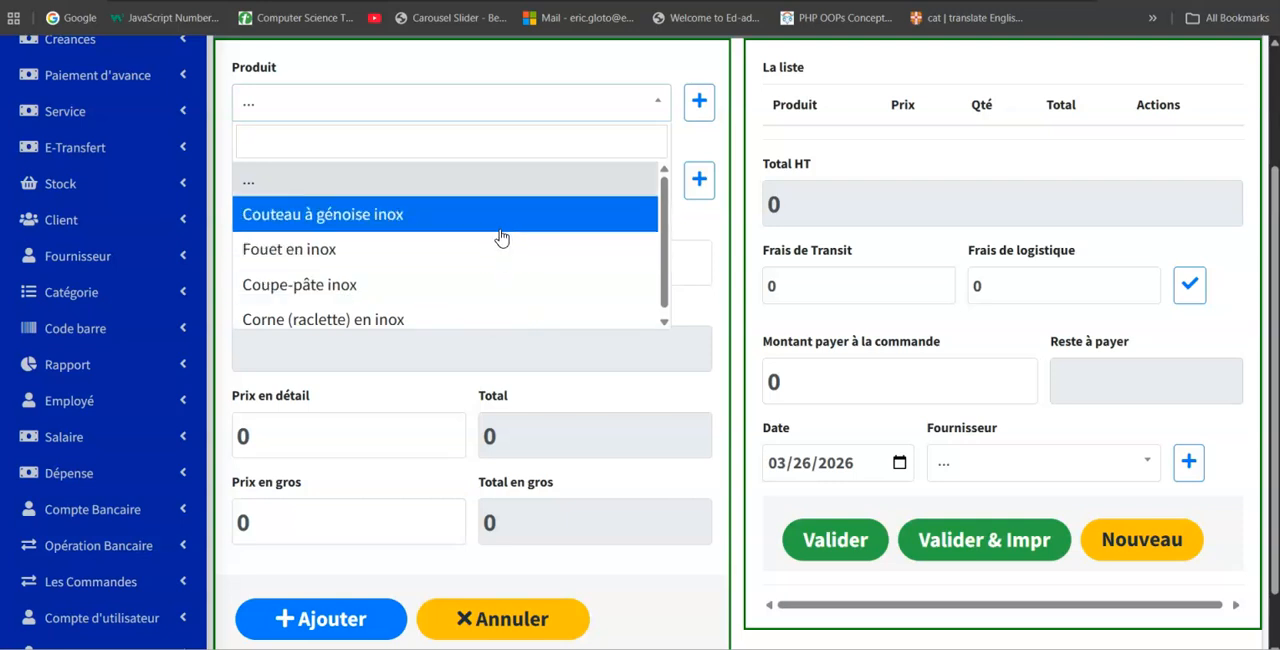
pyautogui.click(394, 133)
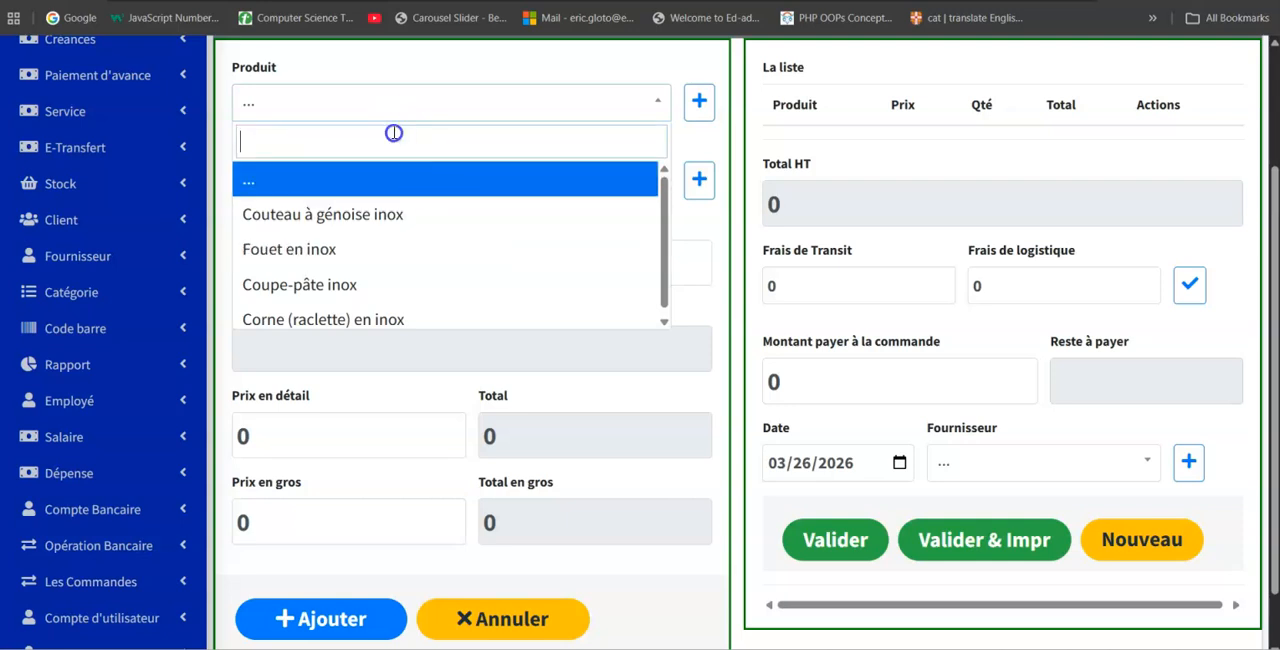
pyautogui.write('dd')
pyautogui.press('BackSpace')
pyautogui.press('BackSpace')
pyautogui.click(391, 138)
pyautogui.click(369, 227)
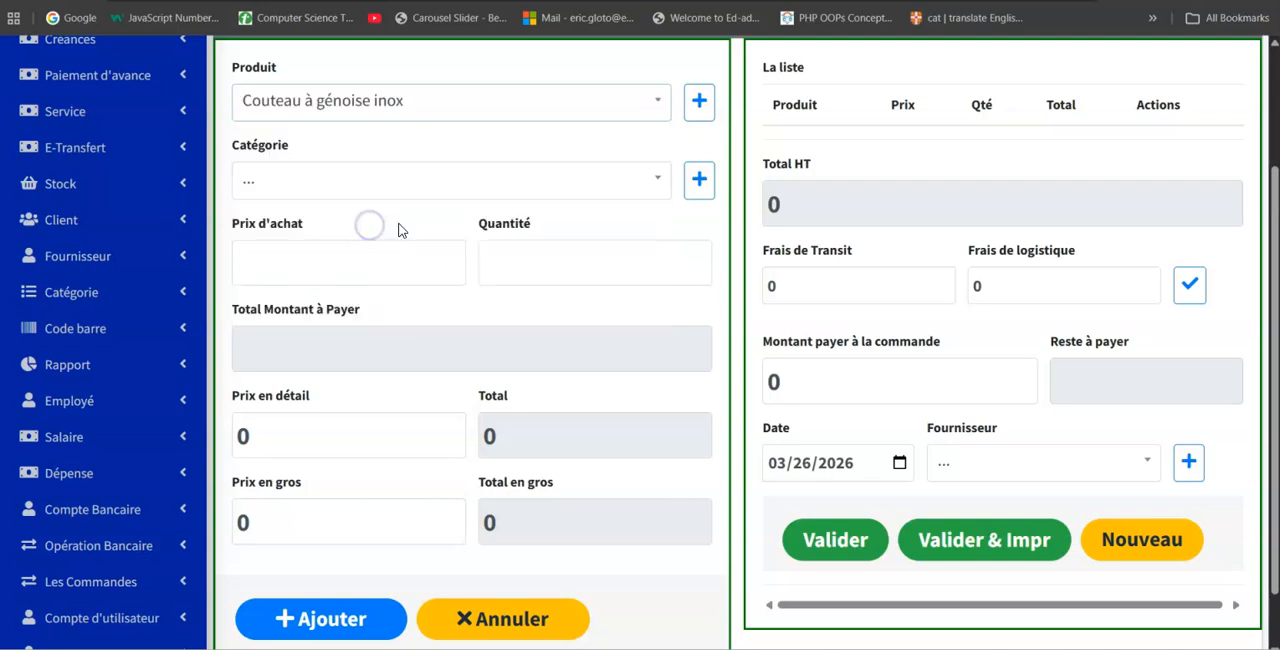
# Assign the order line the category "Material de boulangerie", a purchase price of 5000 and a quantity of 50.
pyautogui.click(514, 177)
pyautogui.click(394, 291)
pyautogui.click(364, 265)
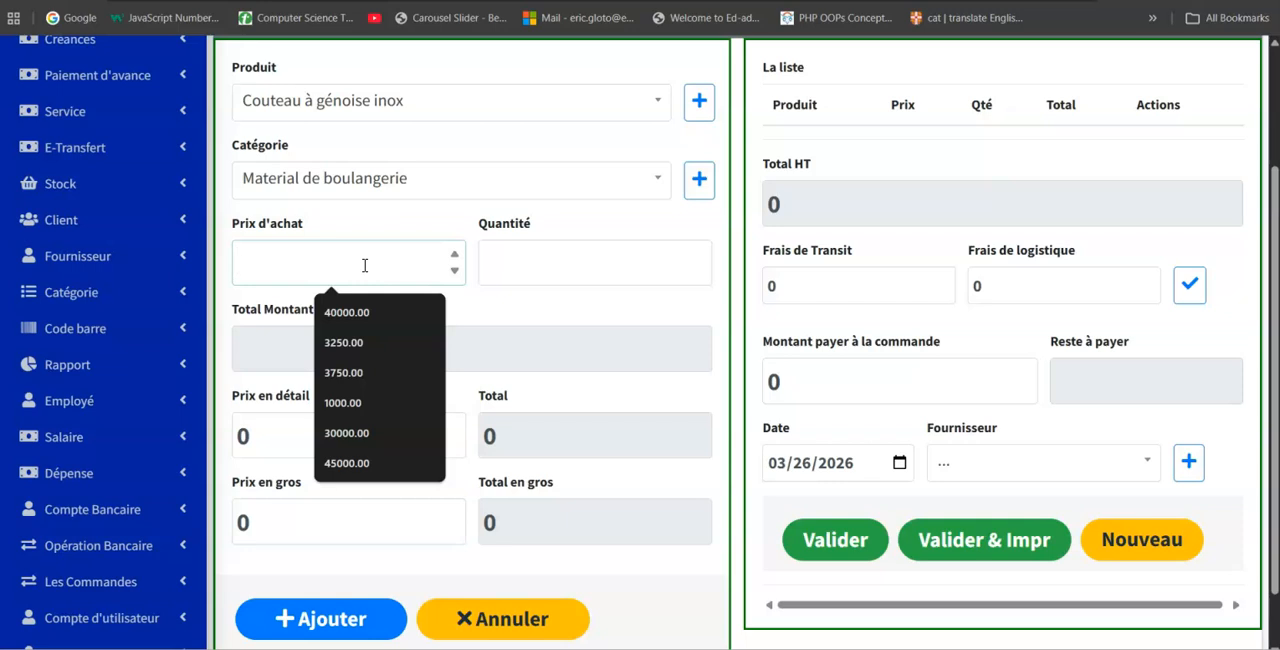
pyautogui.write('5000')
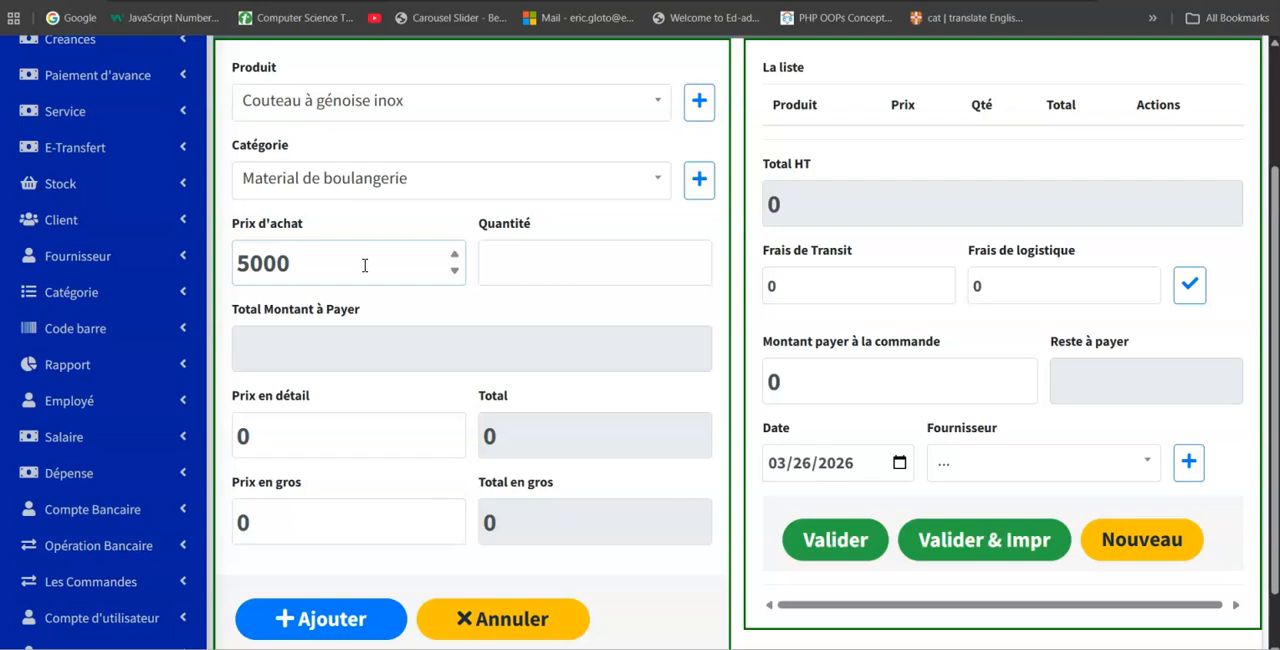
pyautogui.click(600, 268)
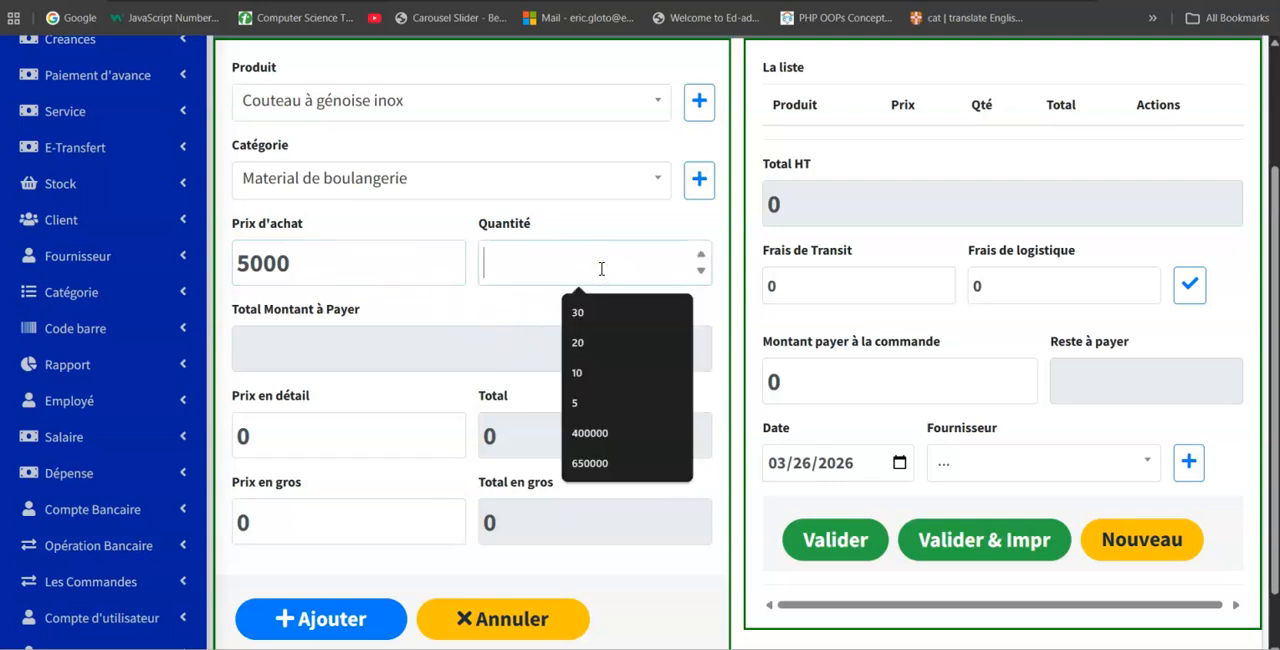
pyautogui.write('50')
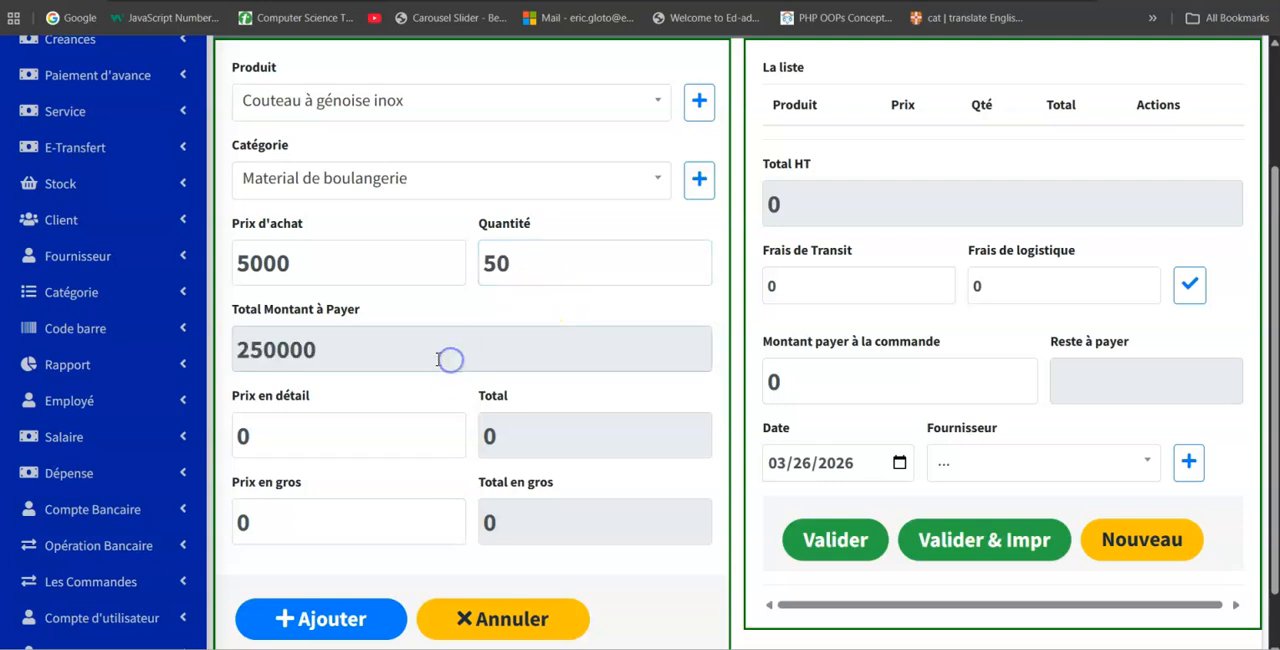
# Set the retail price to 7500 and the wholesale price to 6500, and add "Couteau à génoise inox" to the order list.
pyautogui.click(276, 432)
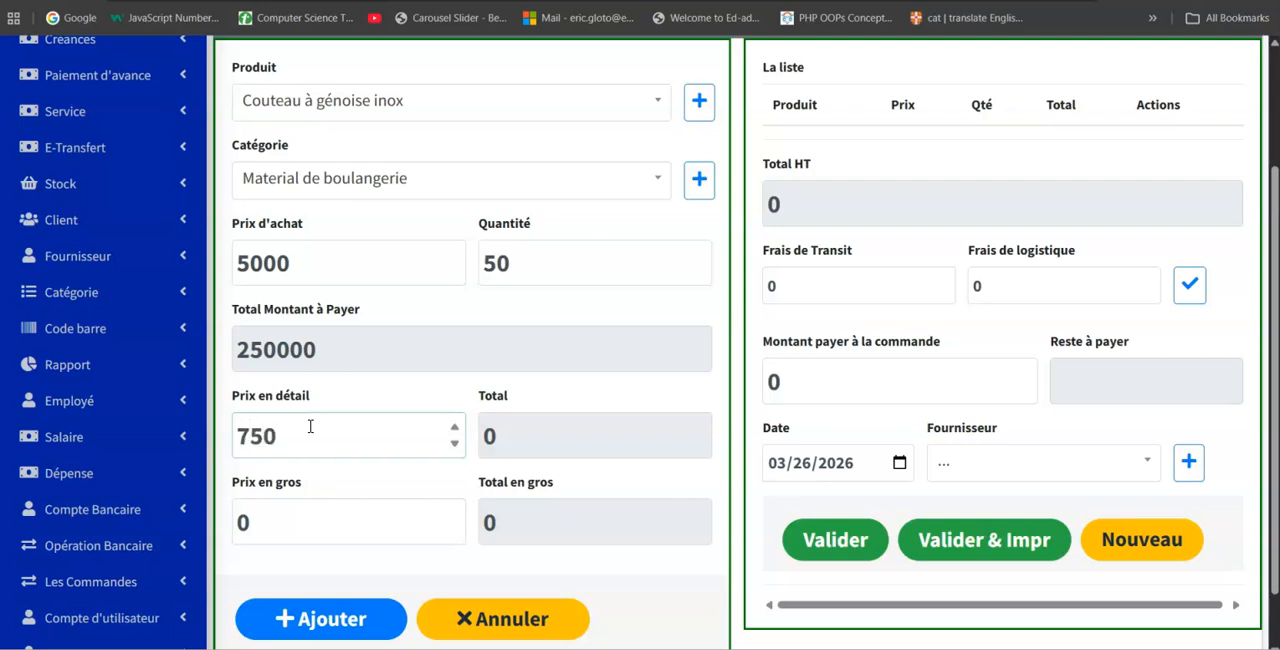
pyautogui.click(286, 520)
pyautogui.doubleClick(240, 521)
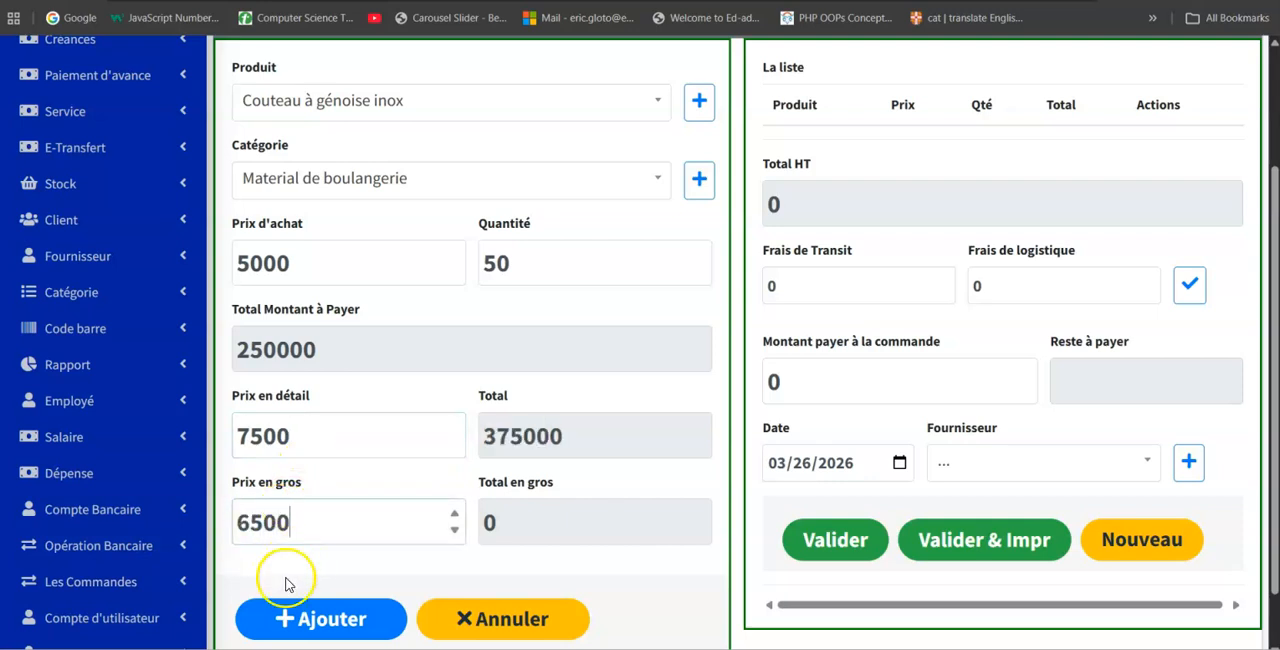
pyautogui.click(357, 629)
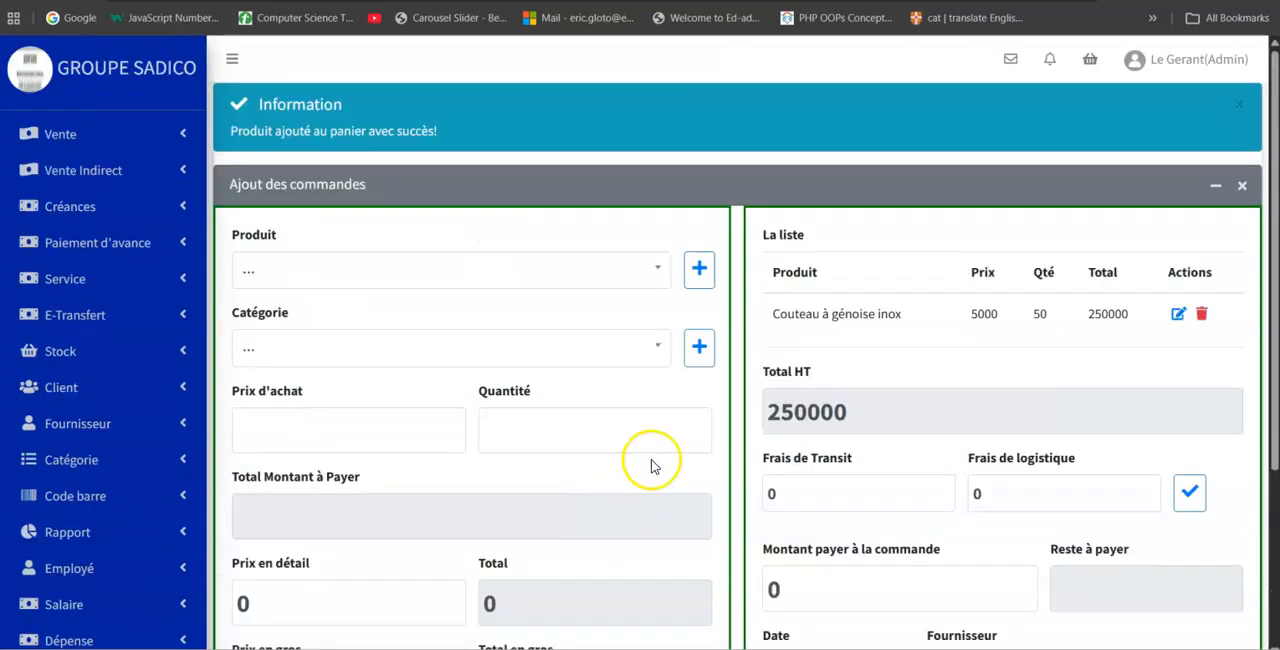
# Fill in an order line for "Fouet en inox" in category "Material de boulangerie", with purchase price 6000 and quantity 30.
pyautogui.click(525, 277)
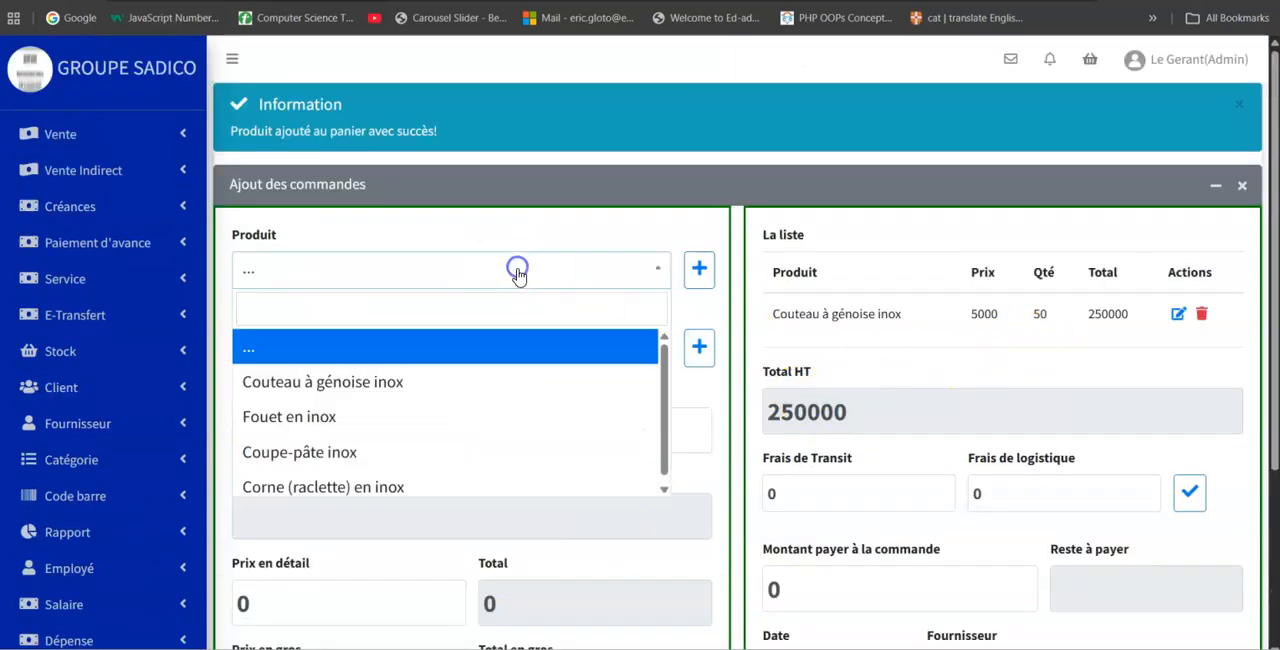
pyautogui.click(327, 424)
pyautogui.click(380, 350)
pyautogui.click(329, 458)
pyautogui.click(330, 432)
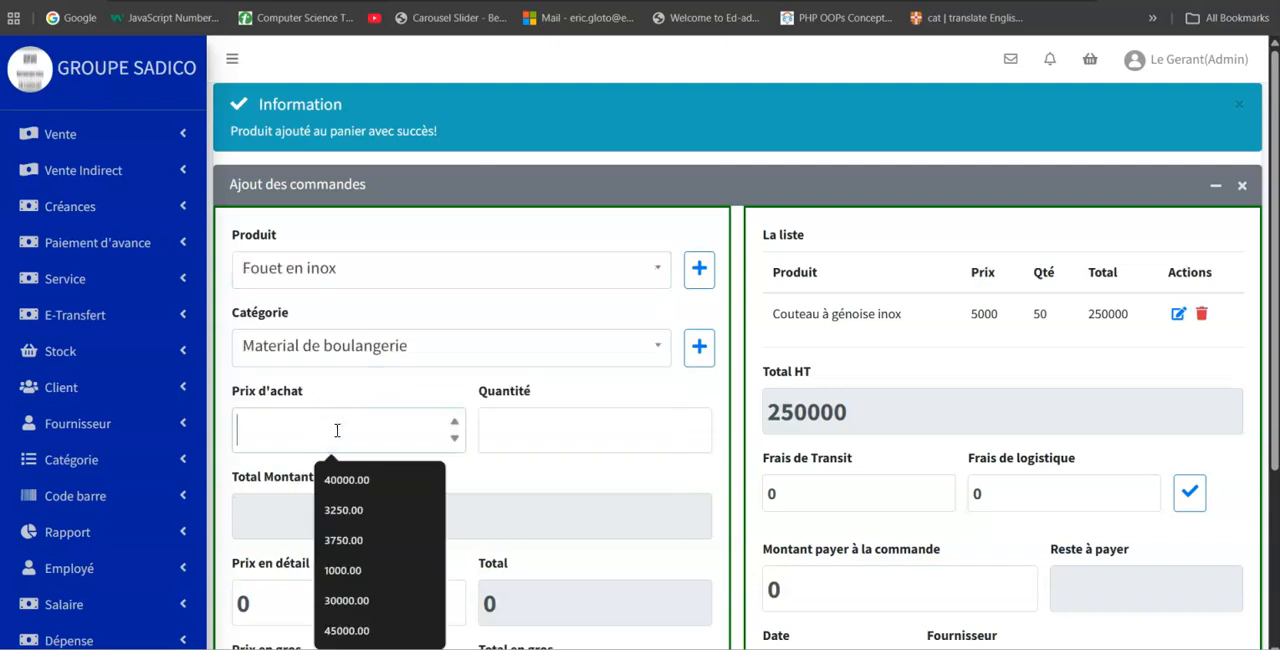
pyautogui.write('6000')
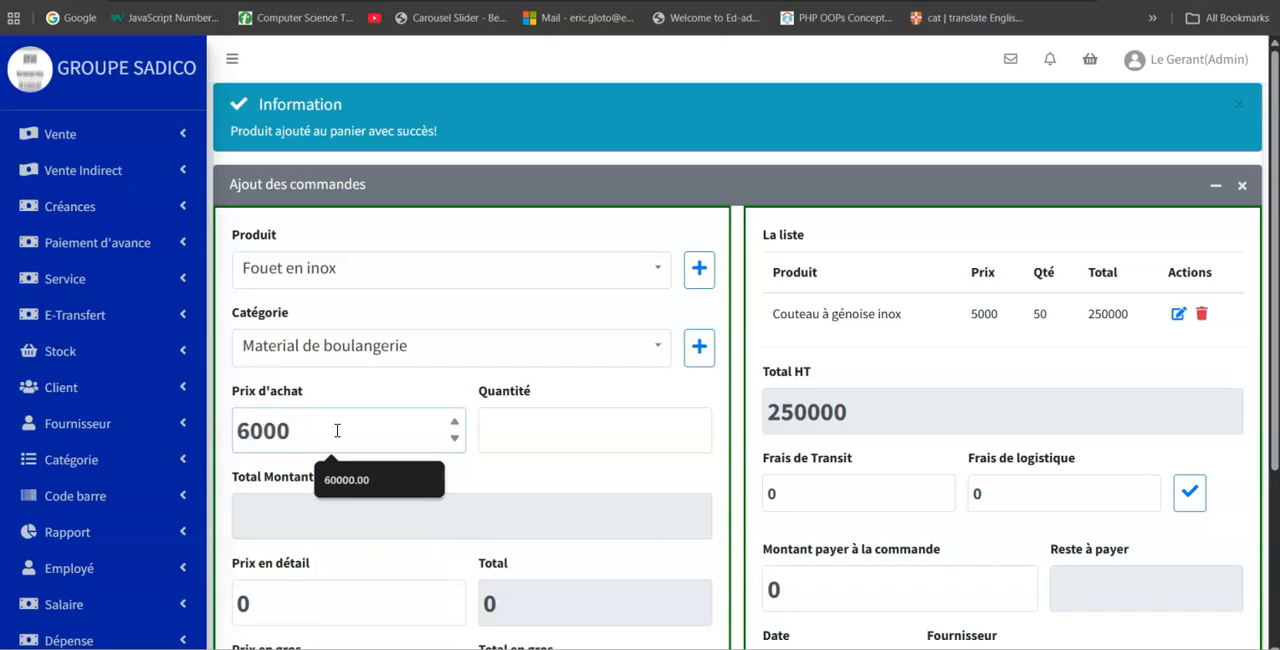
pyautogui.click(560, 444)
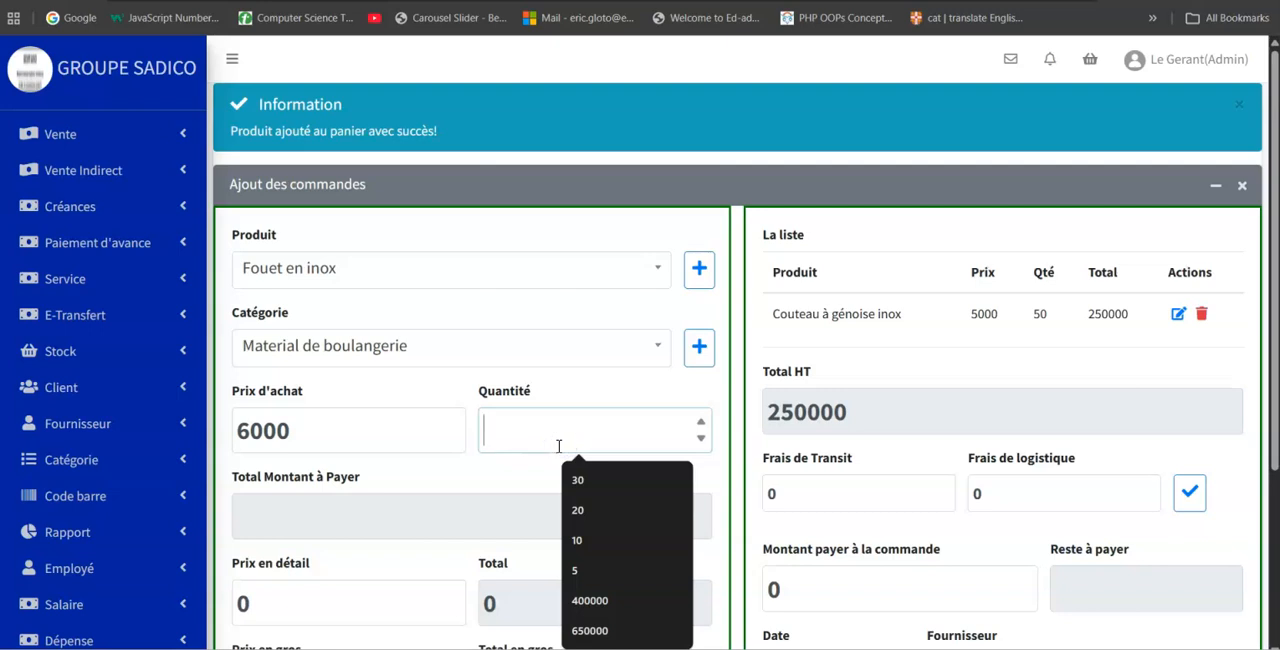
pyautogui.click(580, 480)
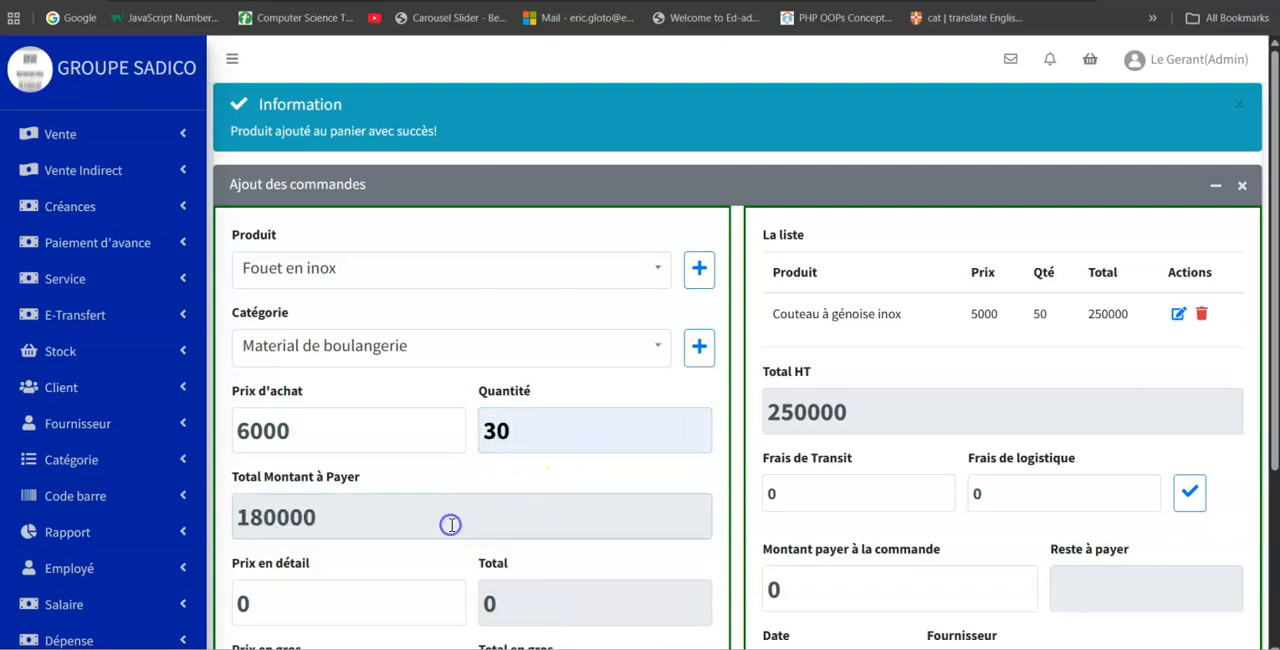
# Set the retail price to 8500, enter a wholesale price, and add "Fouet en inox" to the order list.
pyautogui.scroll(-3, 450, 525)
pyautogui.moveTo(286, 357); pyautogui.dragTo(222, 364)
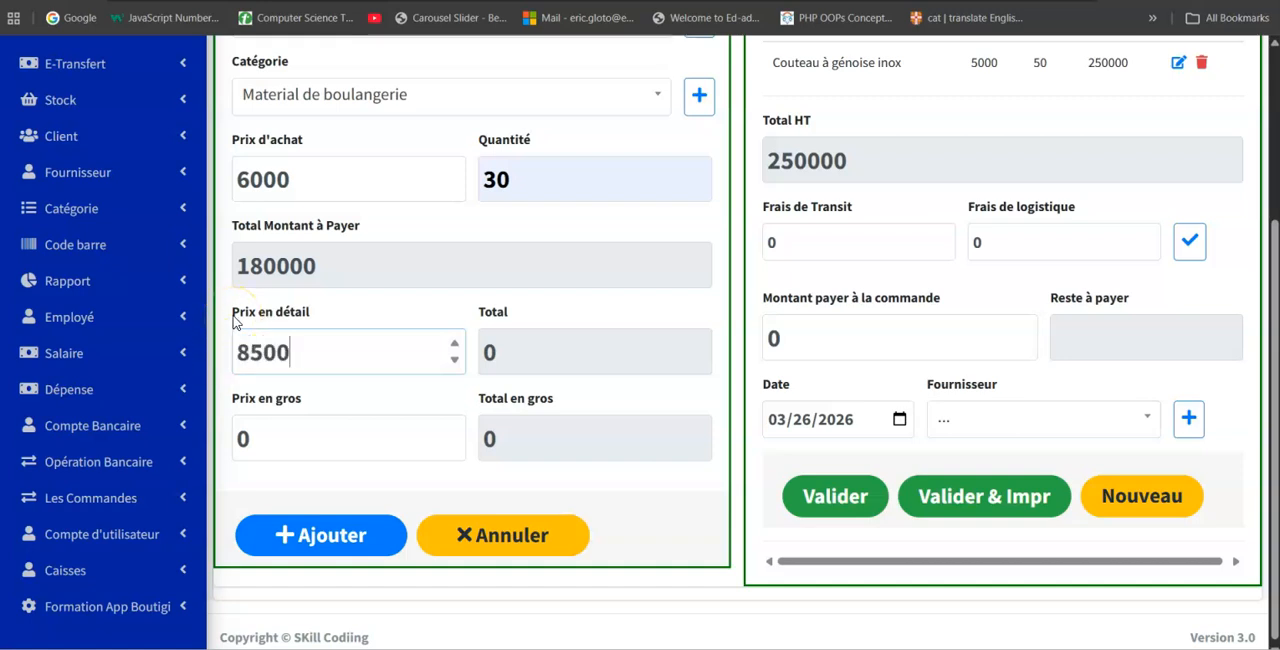
pyautogui.moveTo(277, 446); pyautogui.dragTo(242, 440)
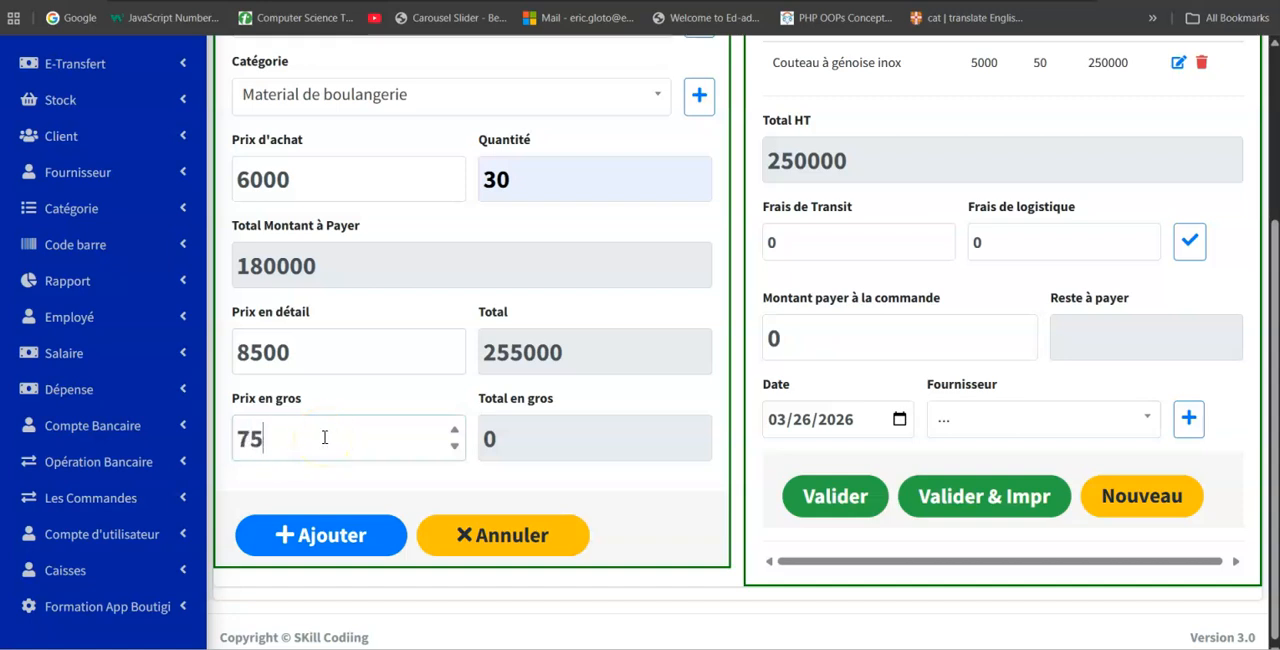
pyautogui.click(340, 532)
pyautogui.click(318, 545)
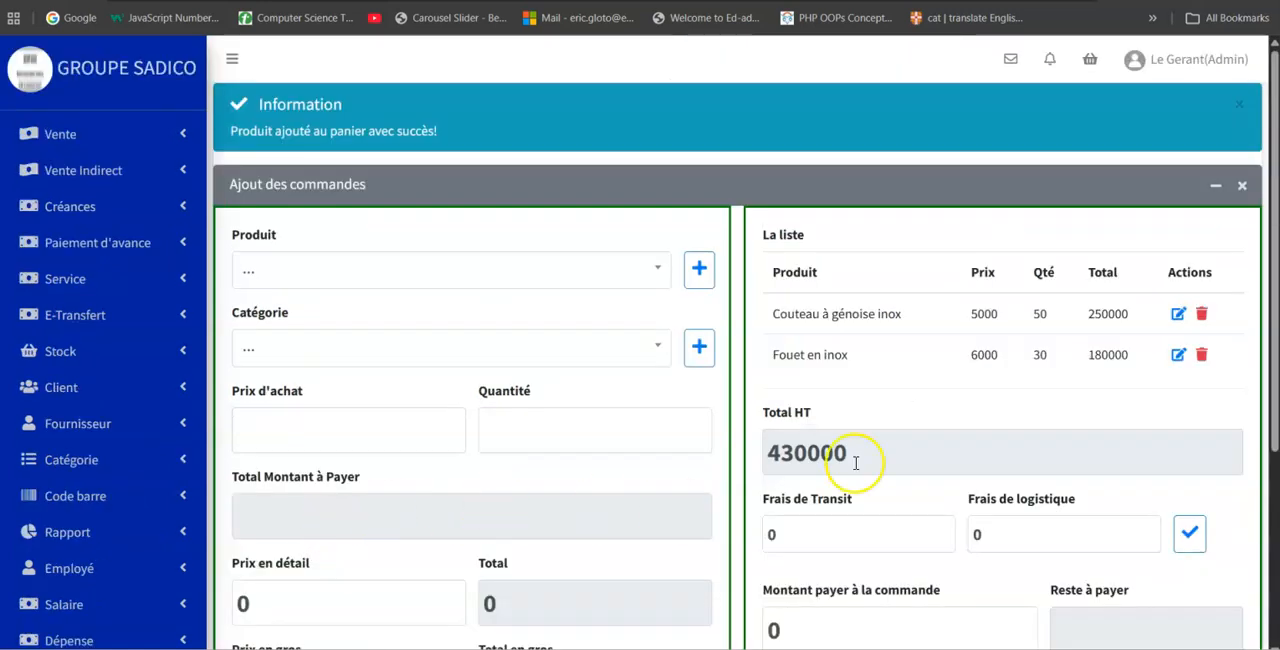
# Fill in an order line for "Coupe-pâte inox" in category "Material de boulangerie", with purchase price 4000 and quantity 50.
pyautogui.click(382, 277)
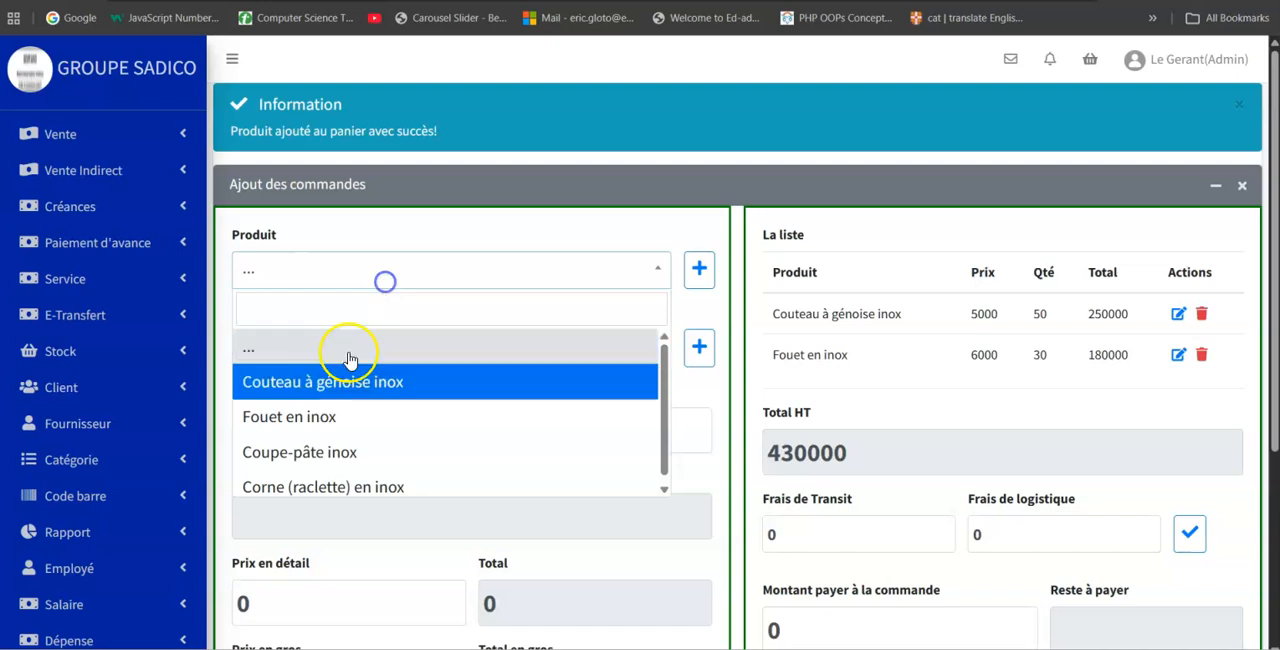
pyautogui.click(333, 455)
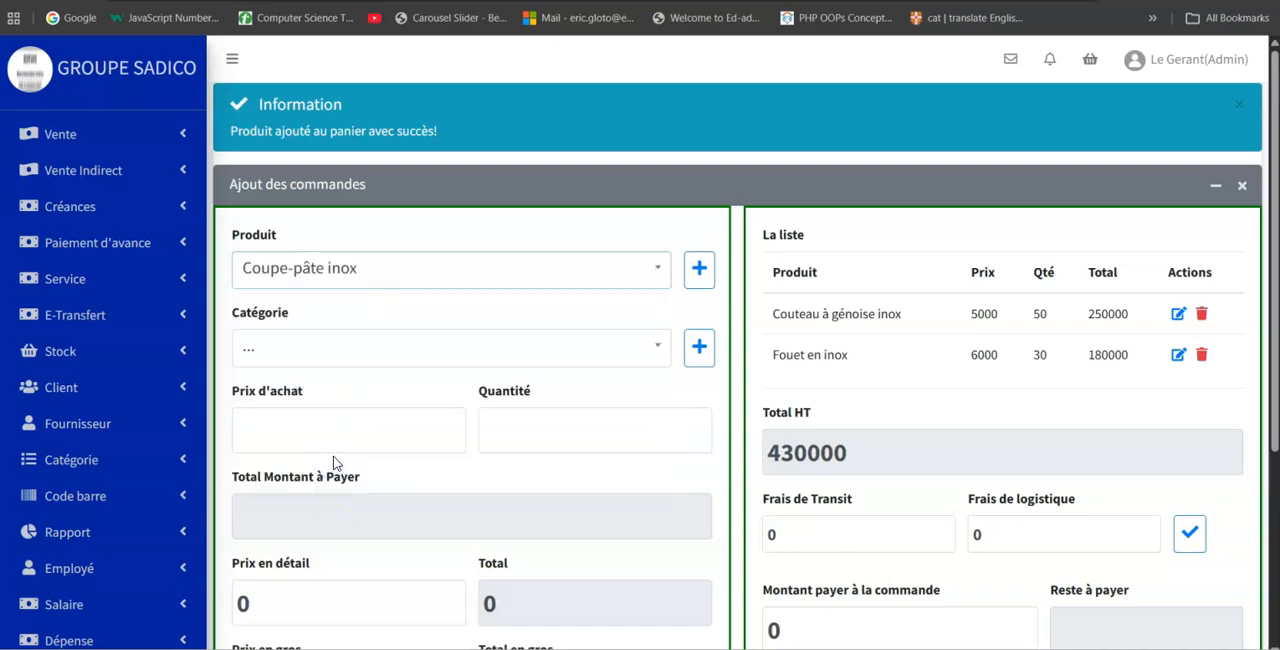
pyautogui.click(543, 352)
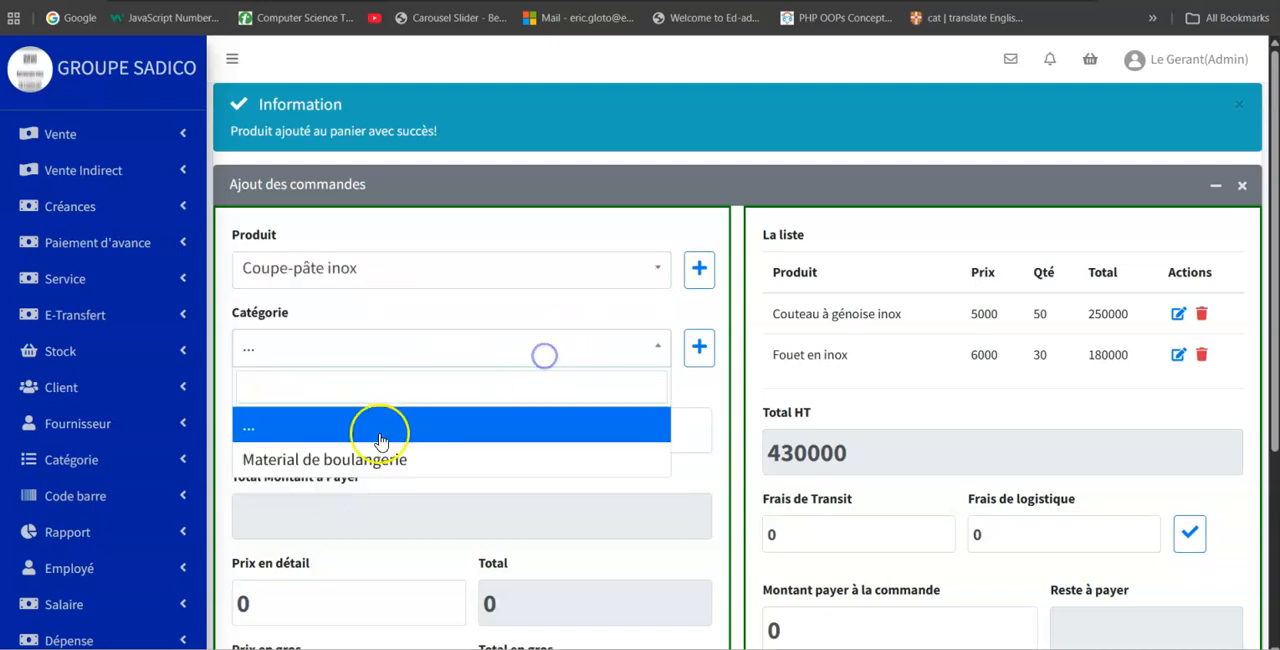
pyautogui.click(361, 461)
pyautogui.click(369, 442)
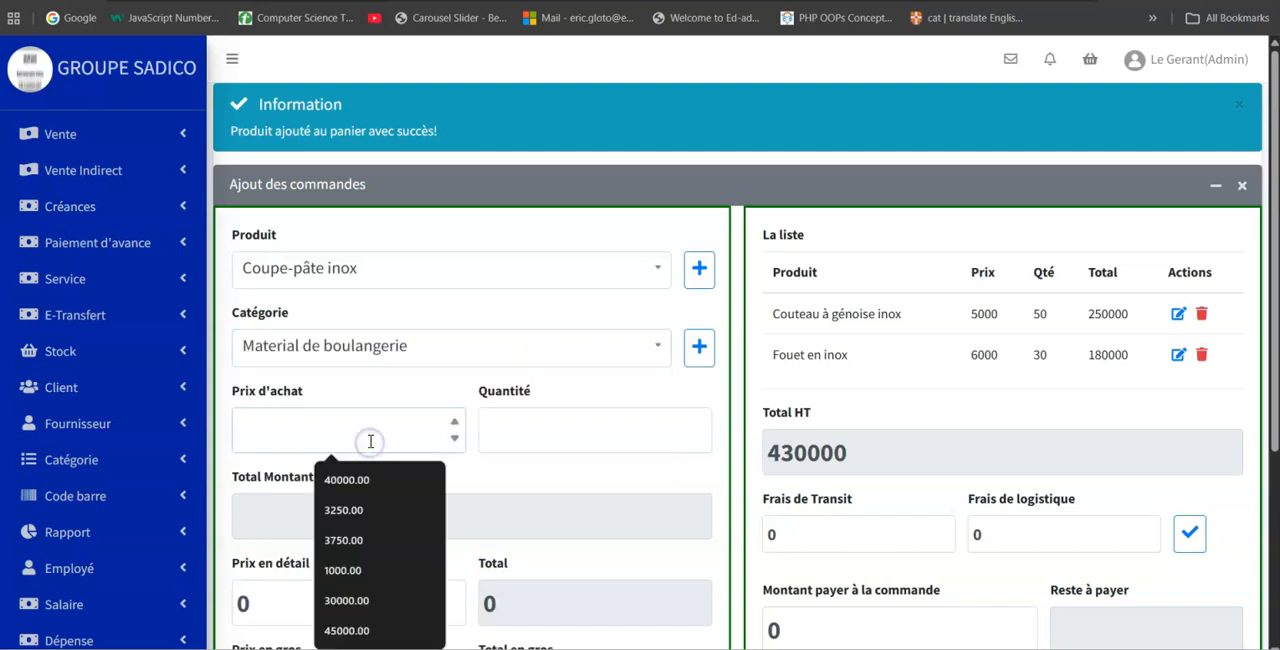
pyautogui.write('4000')
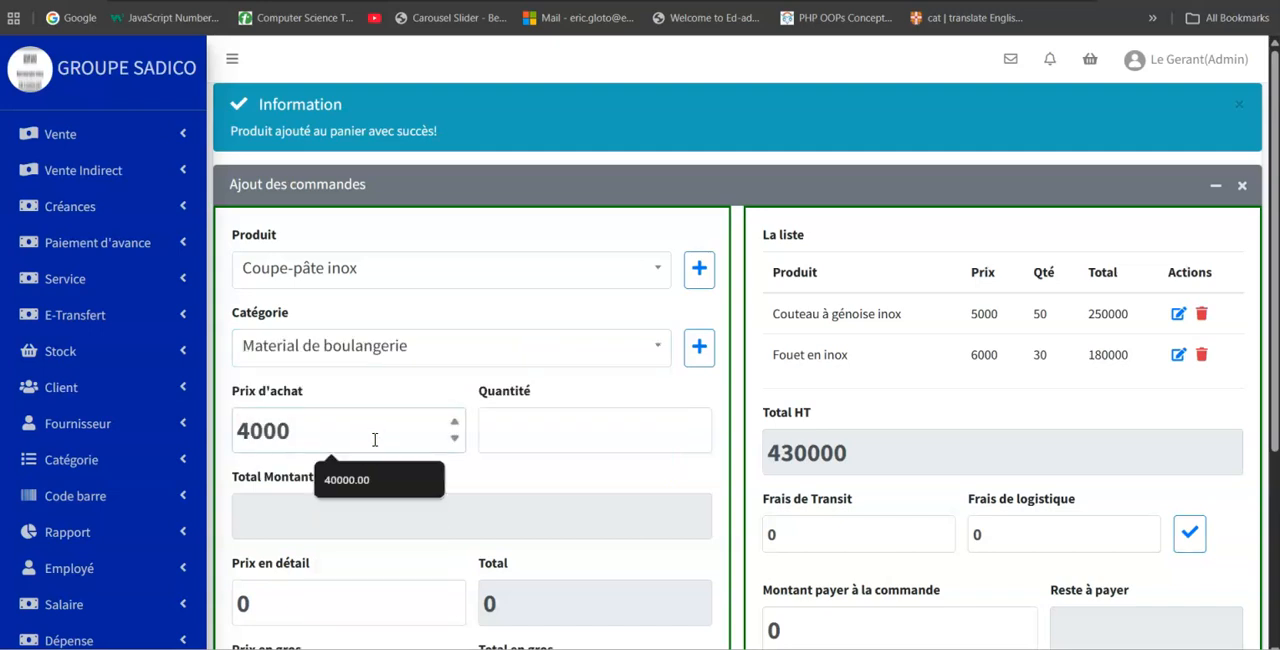
pyautogui.click(532, 425)
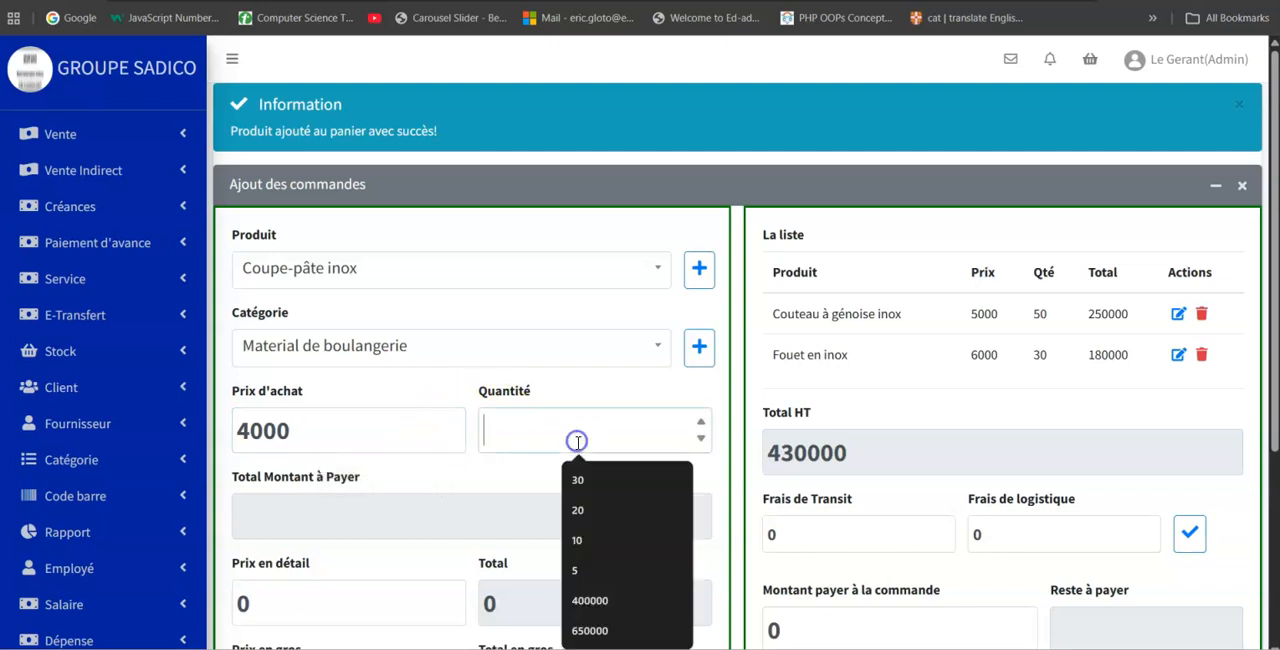
pyautogui.write('500')
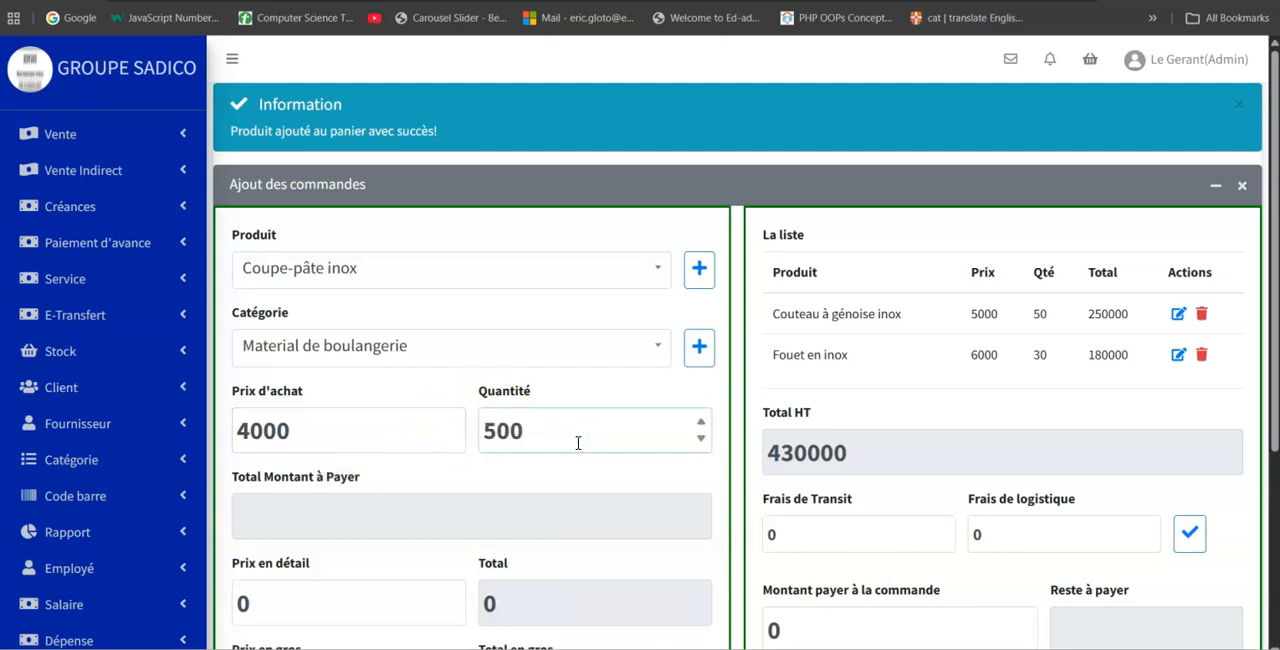
pyautogui.click(485, 512)
# Set the retail price to 6000, enter a wholesale price, and add "Coupe-pâte inox" to the order list.
pyautogui.scroll(-3, 337, 440)
pyautogui.click(247, 352)
pyautogui.moveTo(247, 352); pyautogui.dragTo(227, 355)
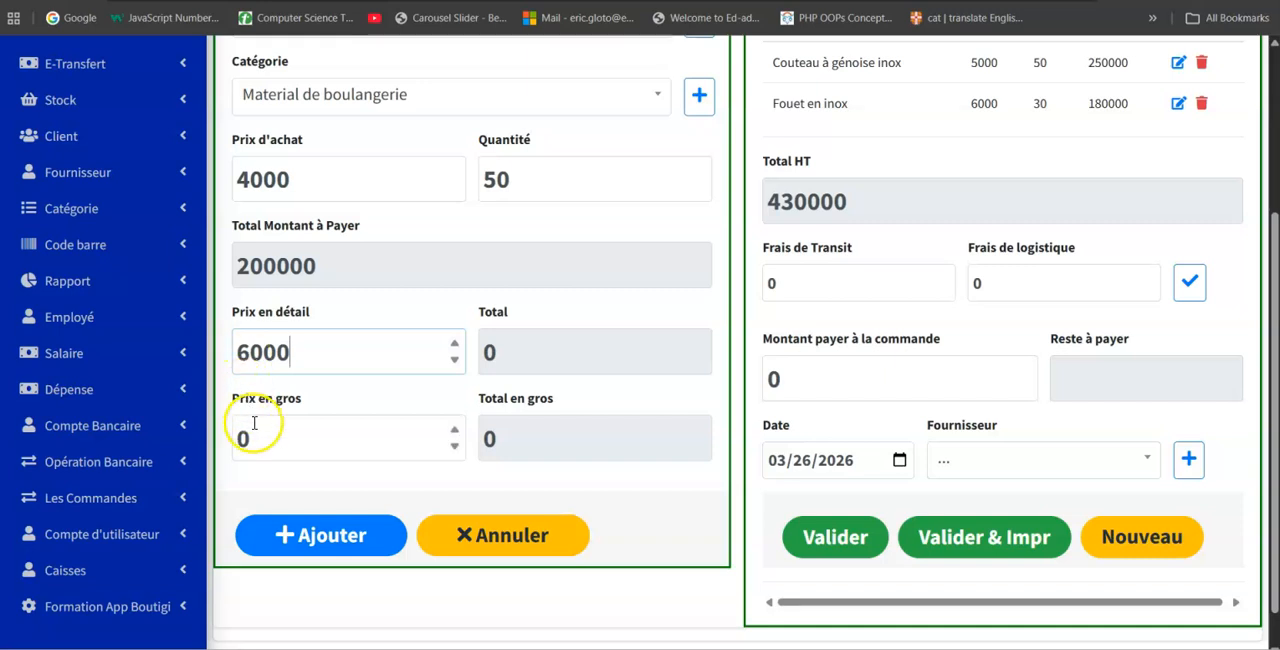
pyautogui.moveTo(250, 438); pyautogui.dragTo(232, 438)
pyautogui.write('5500')
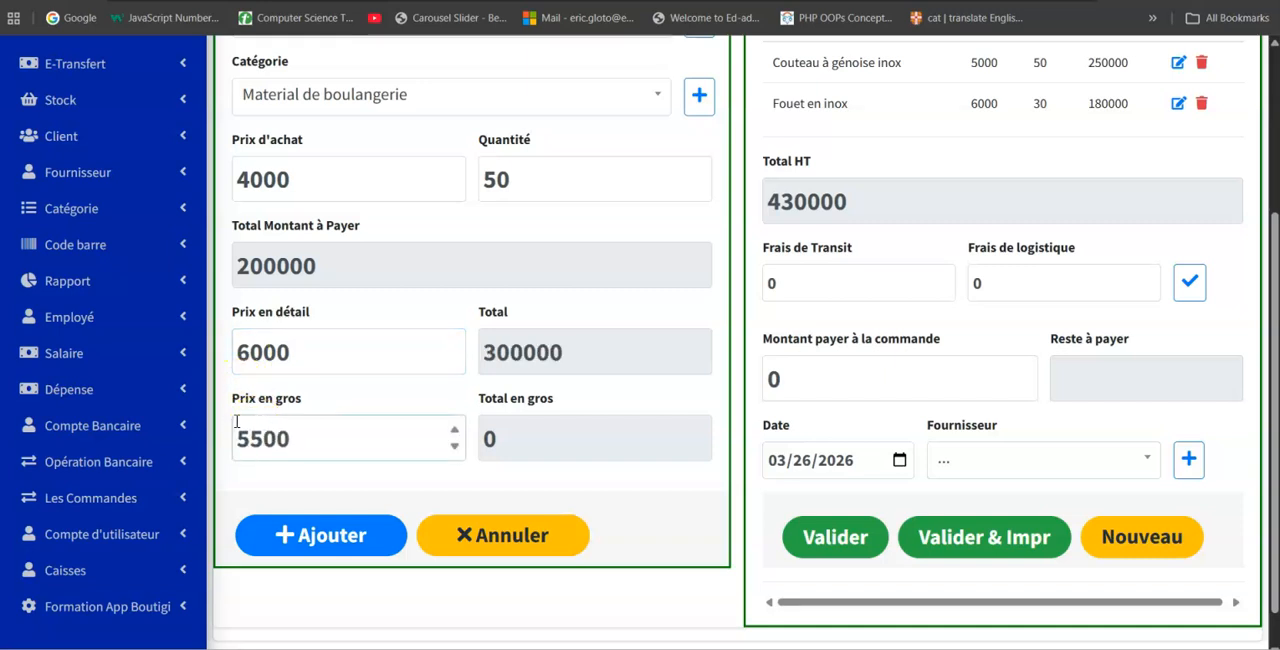
pyautogui.click(271, 534)
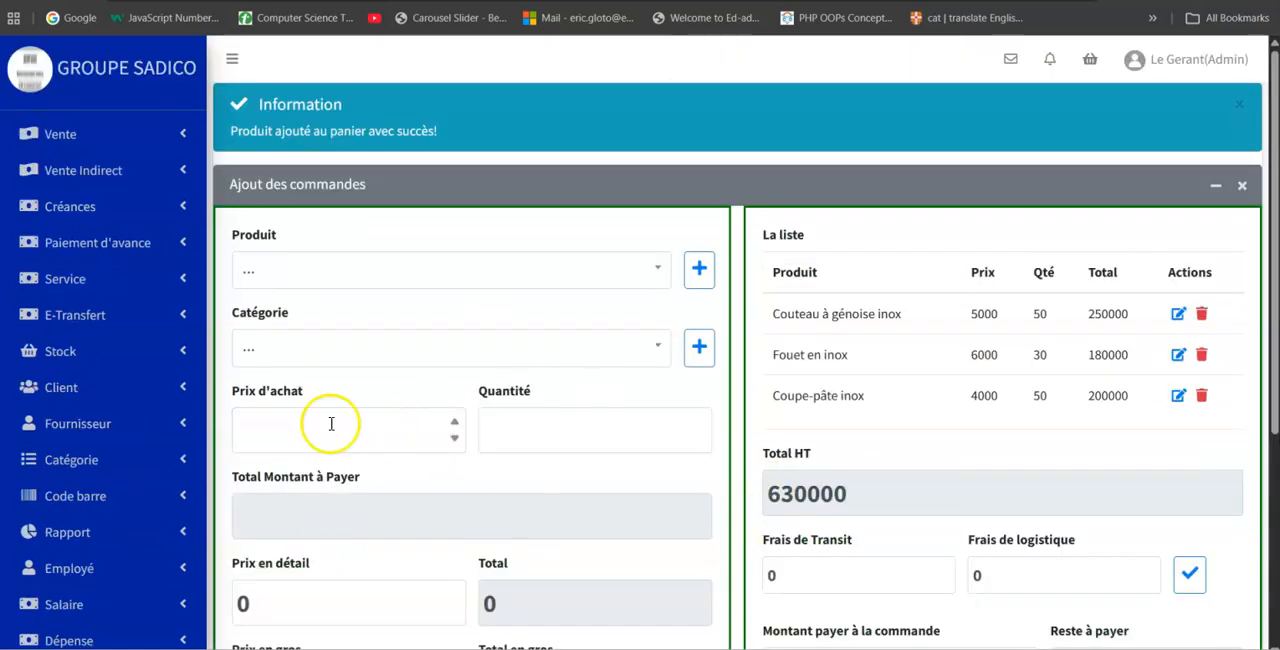
# Look over the order list and its transit and logistics fees, and set the amount paid on the order to 30000.
pyautogui.scroll(-1, 810, 312)
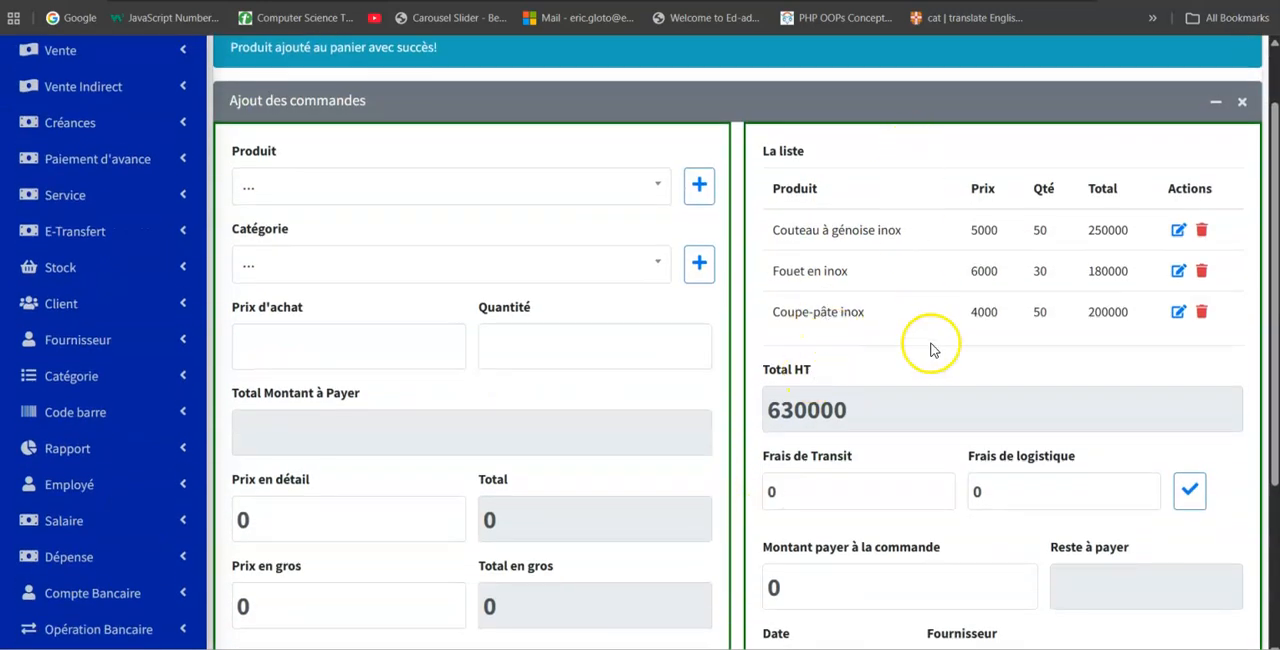
pyautogui.scroll(-2, 926, 344)
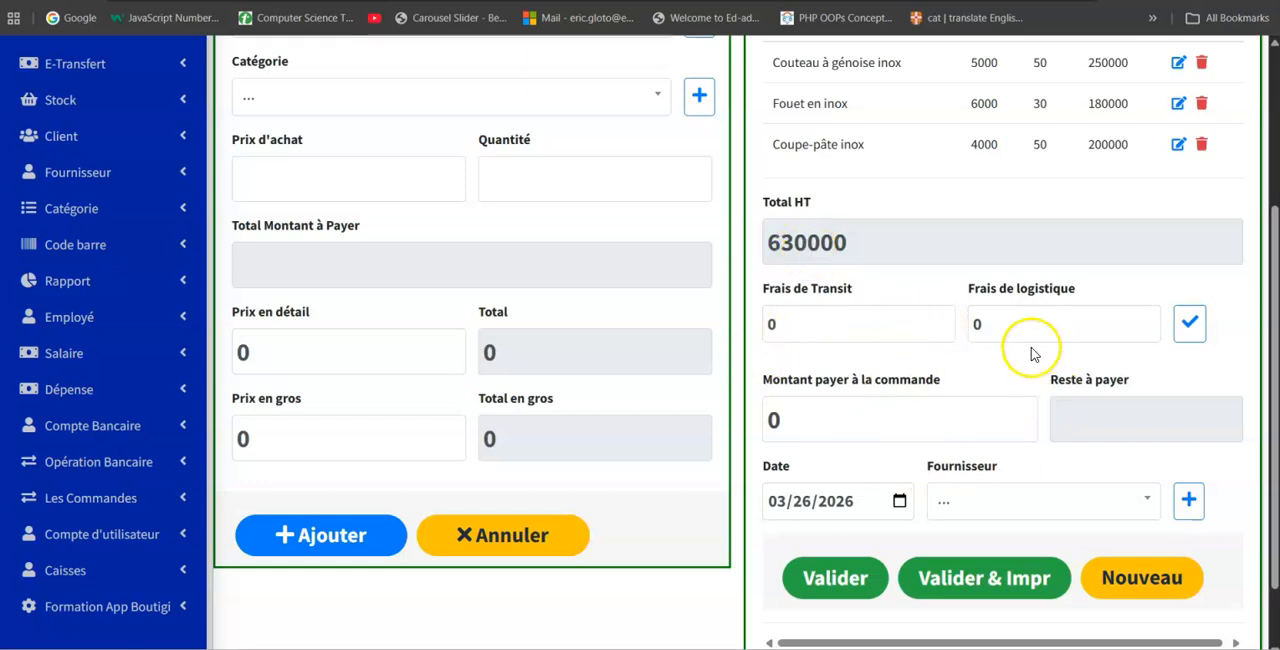
pyautogui.click(843, 331)
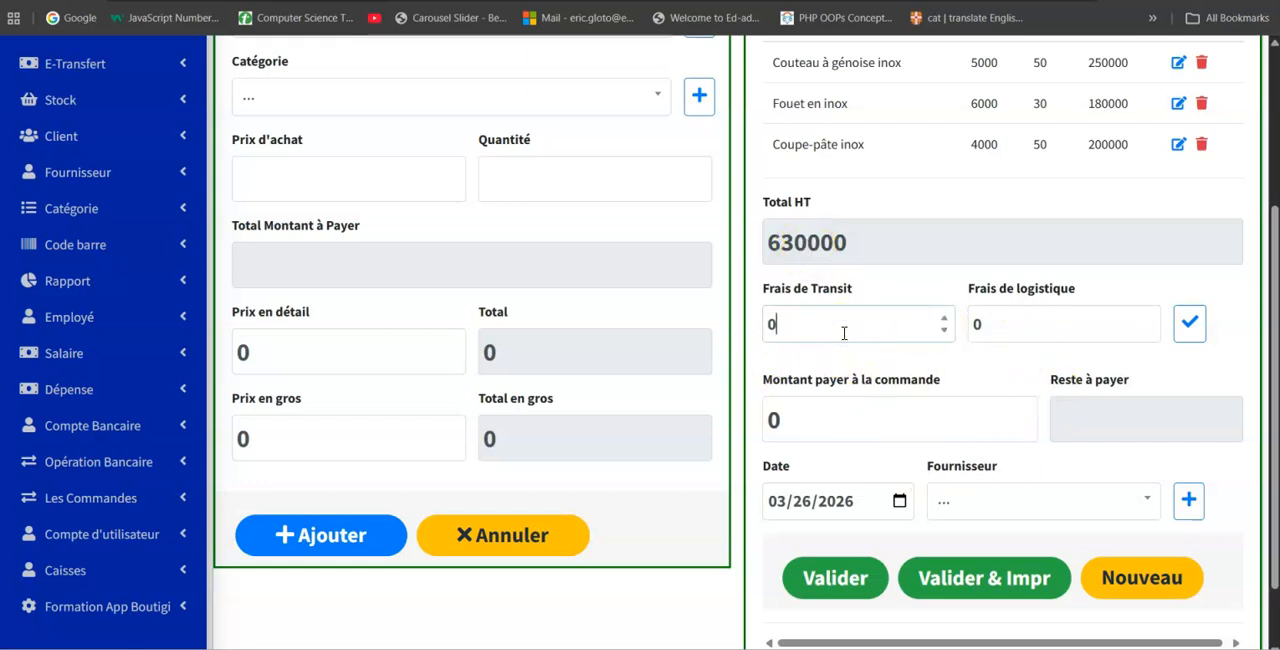
pyautogui.click(1044, 315)
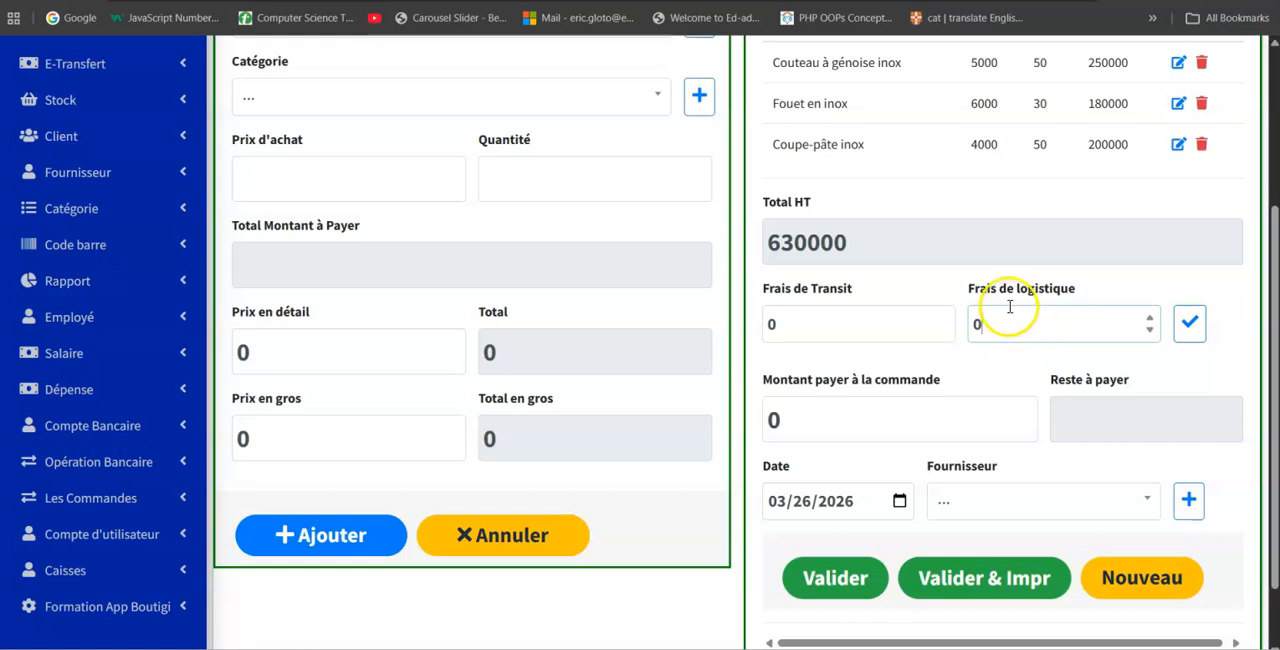
pyautogui.click(1004, 325)
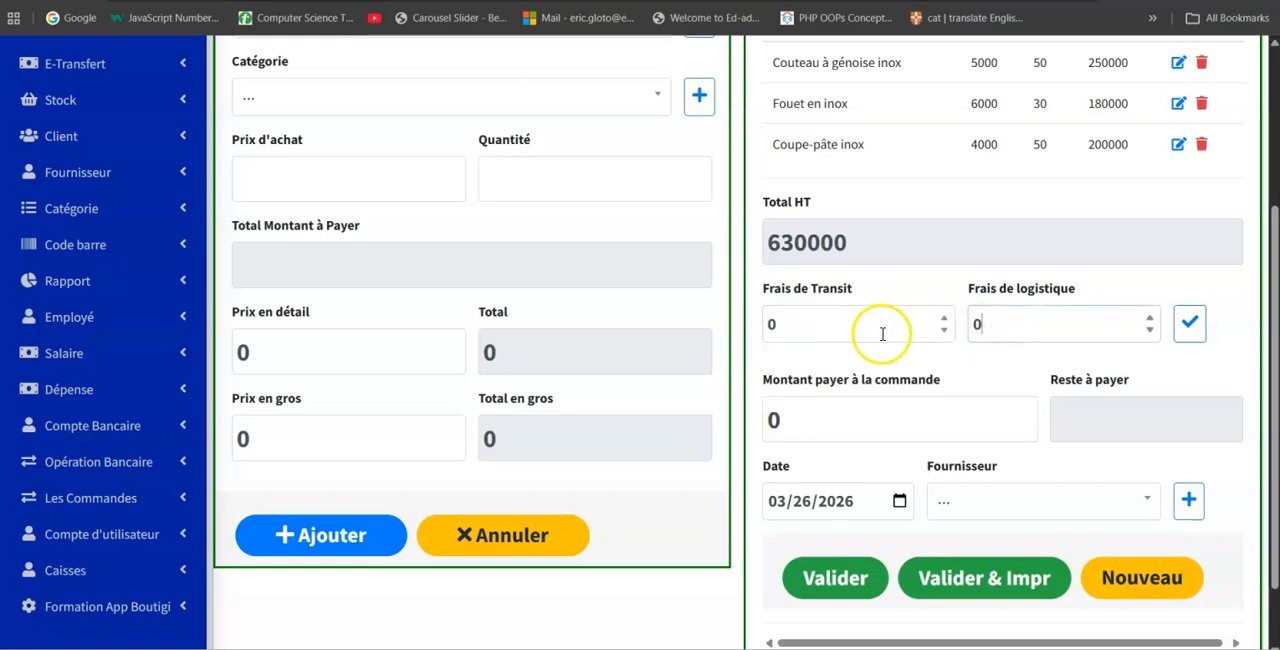
pyautogui.moveTo(826, 426); pyautogui.dragTo(735, 423)
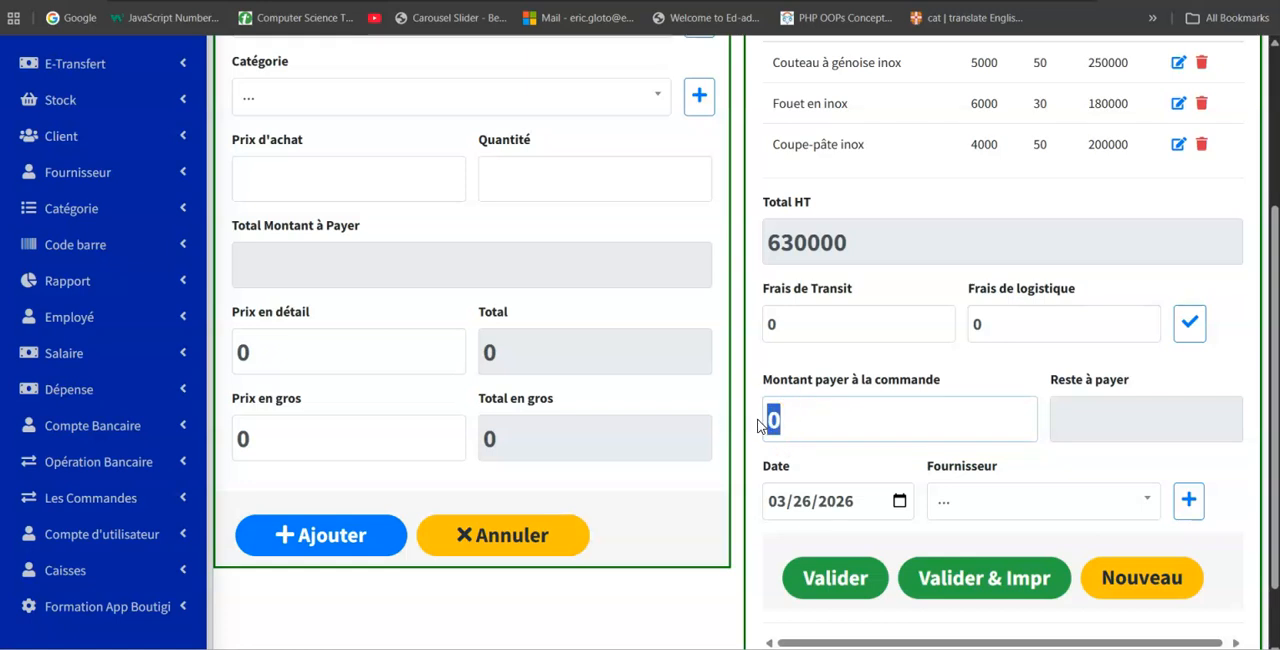
pyautogui.write('30000')
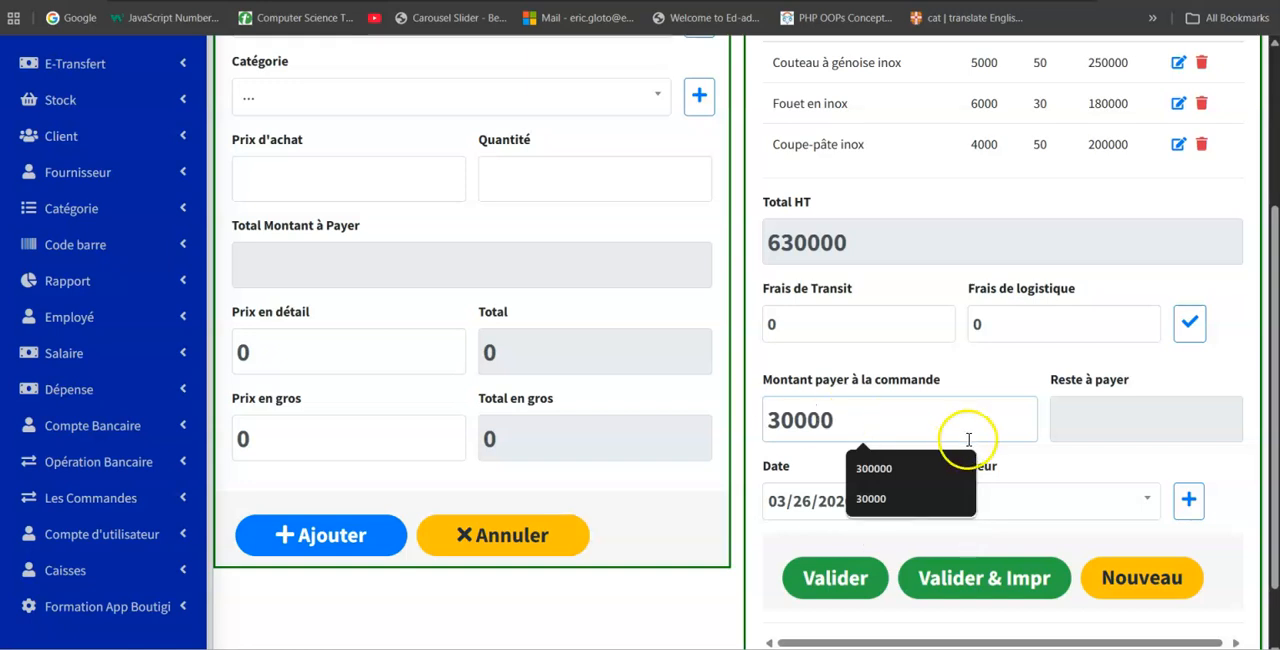
pyautogui.click(1018, 463)
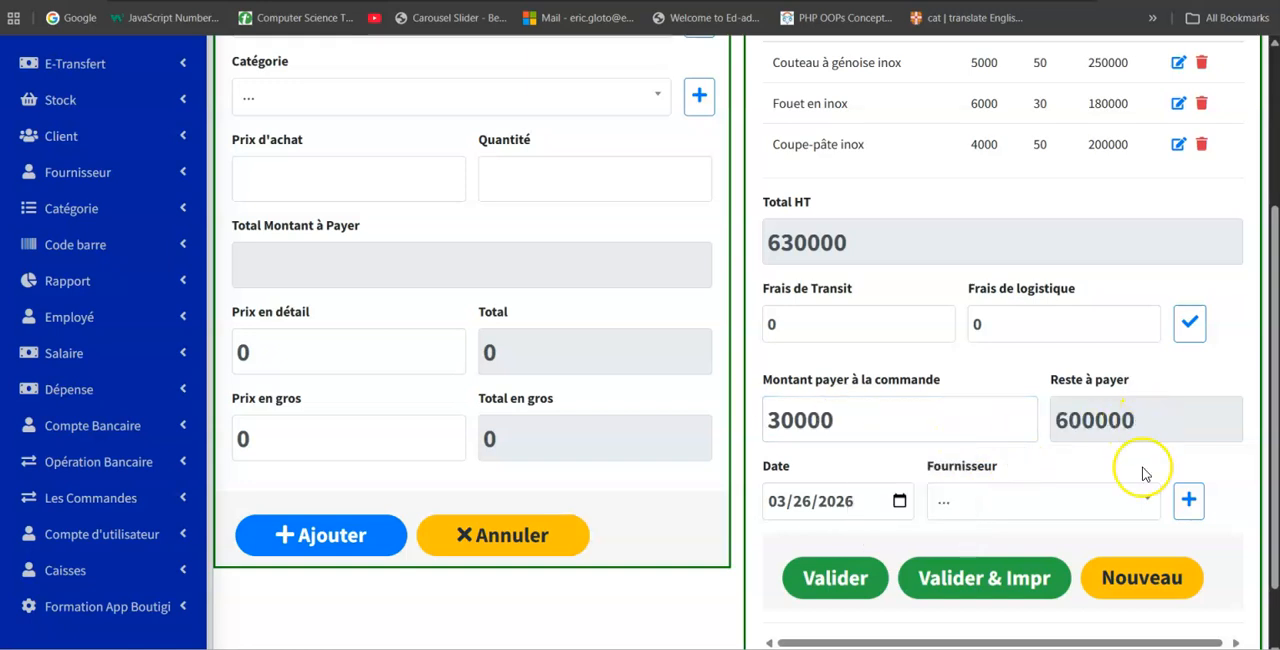
# Add a new supplier to the order form with the supplier's full name and contact number, leaving the e-mail and address empty.
pyautogui.click(996, 508)
pyautogui.scroll(-1, 996, 511)
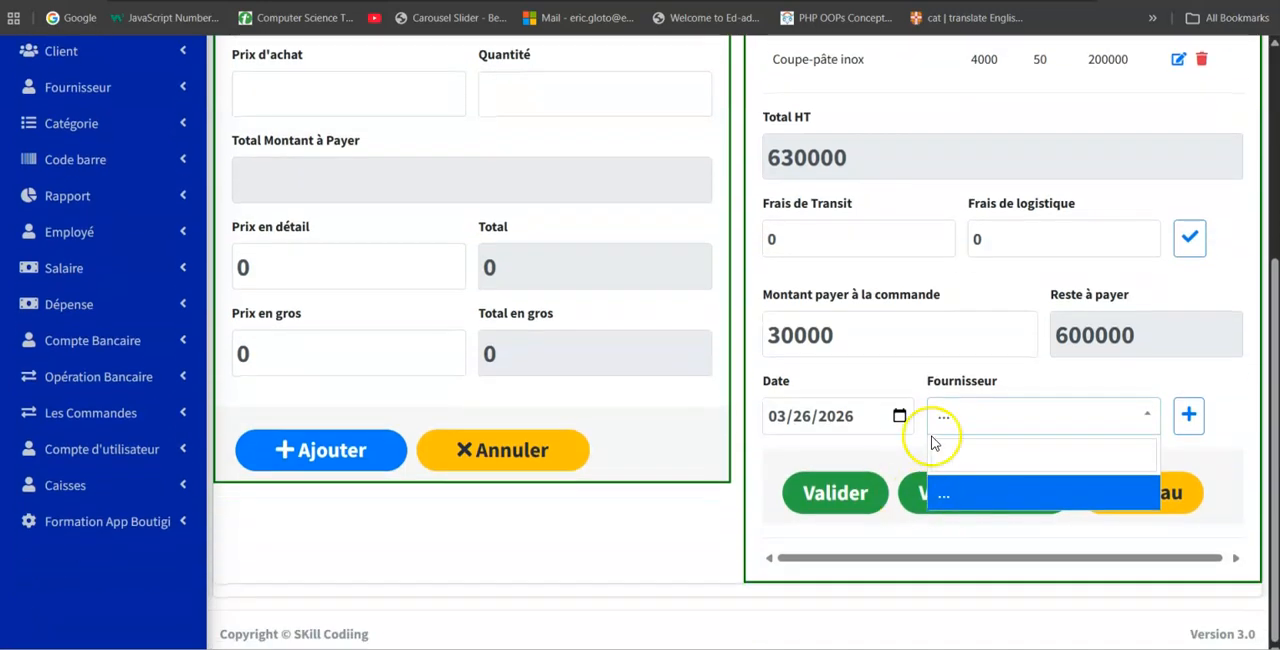
pyautogui.click(1188, 412)
pyautogui.click(487, 180)
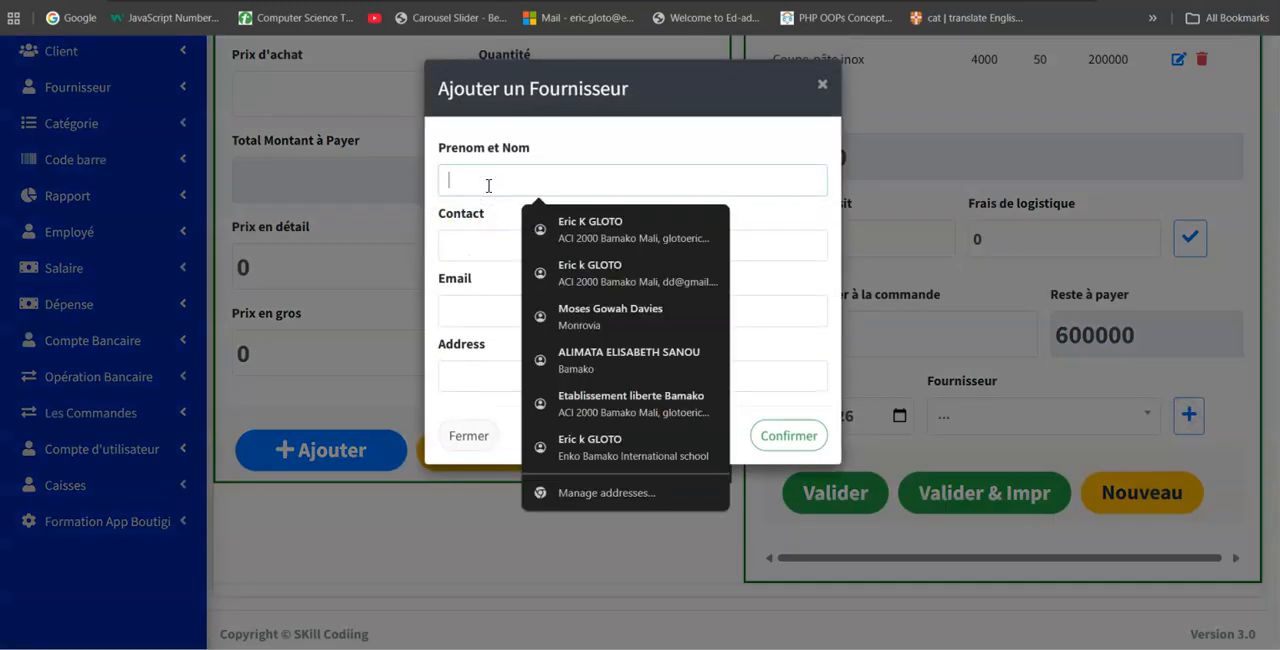
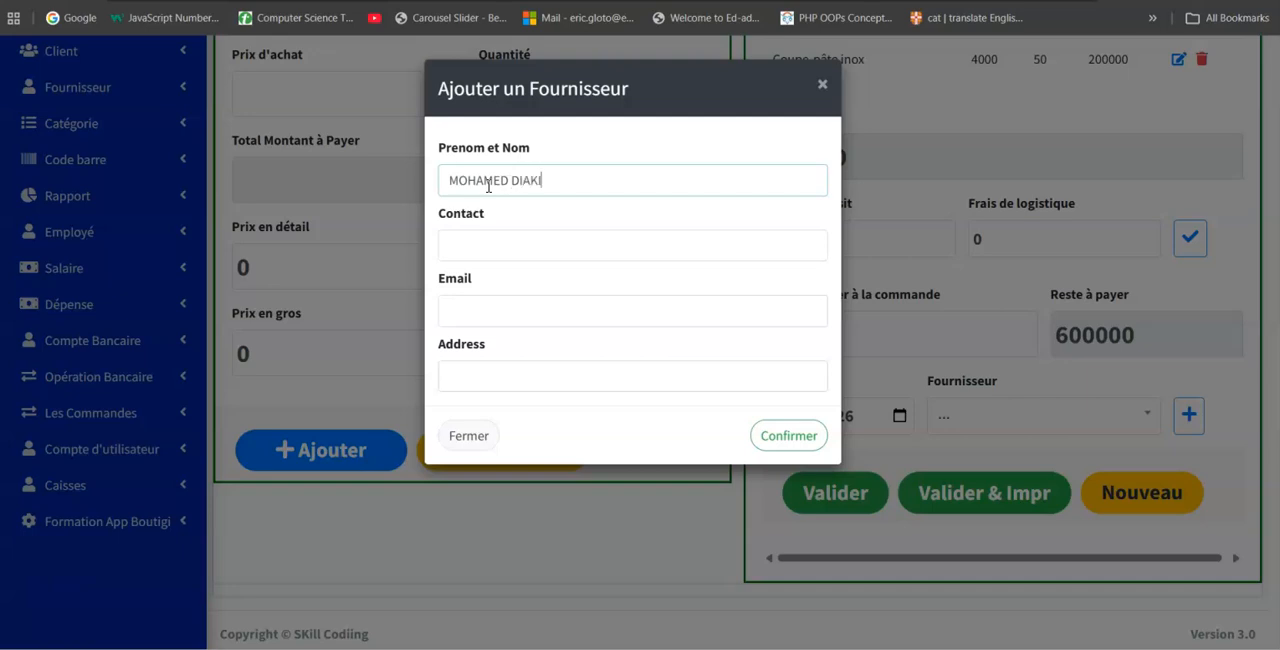
pyautogui.click(537, 241)
pyautogui.click(578, 285)
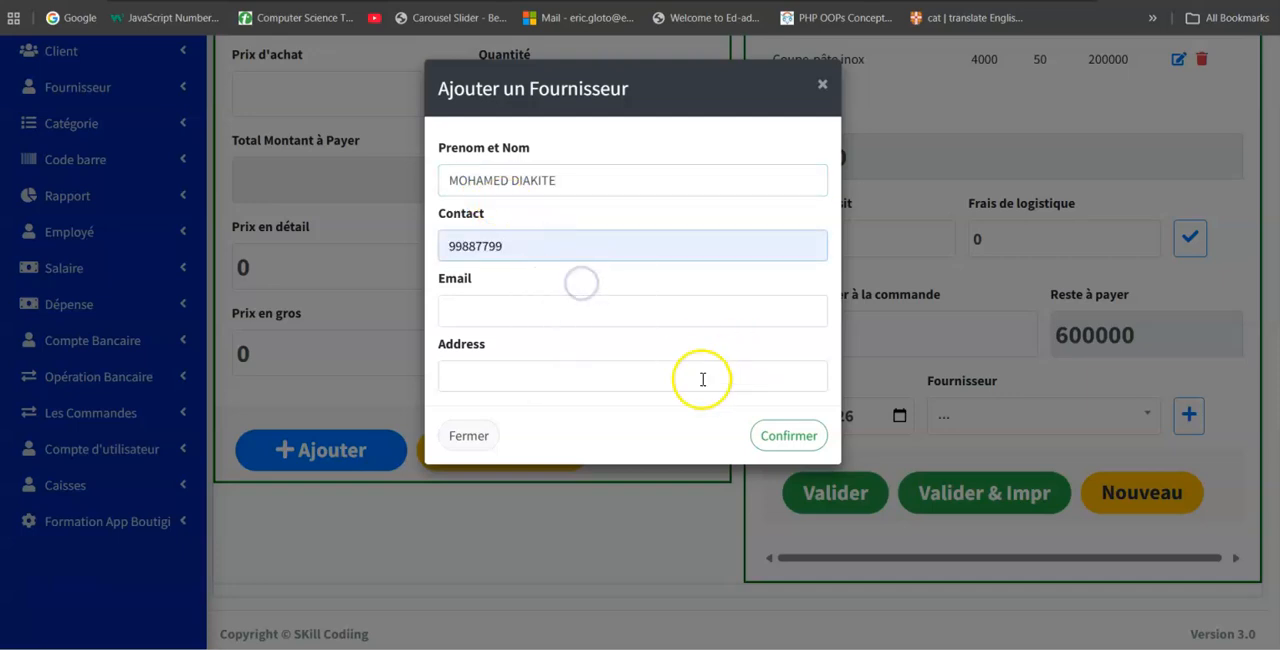
pyautogui.click(770, 446)
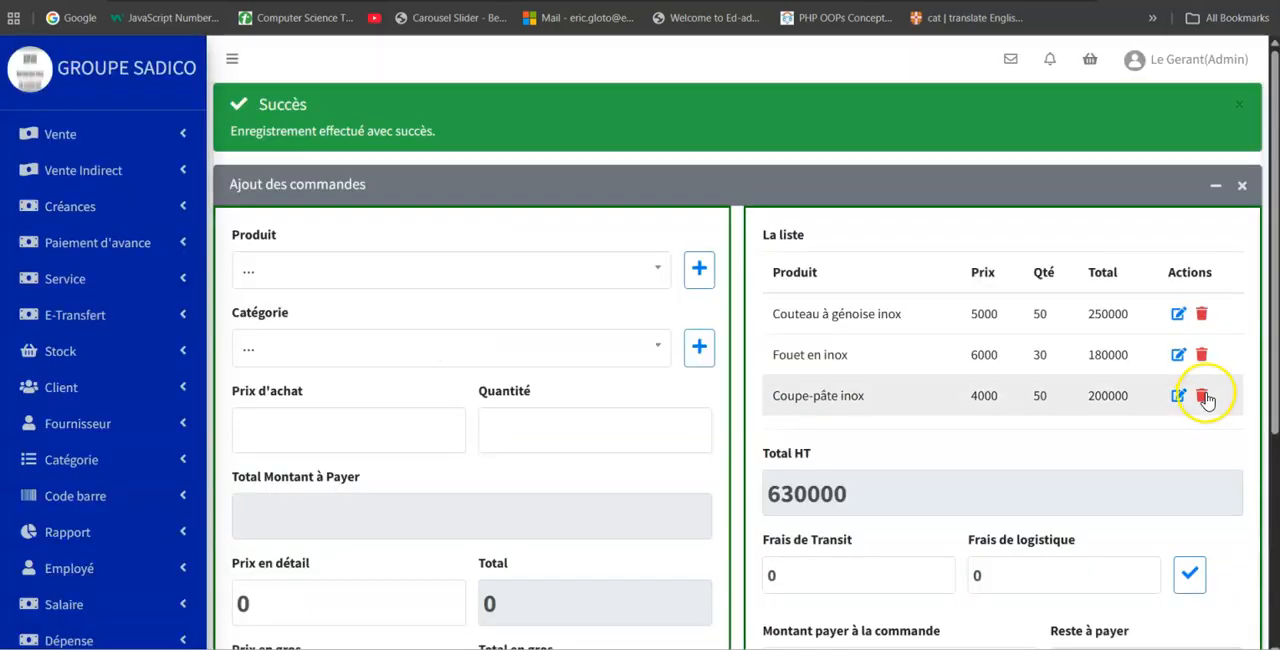
# Set the amount paid on the order to 30000, select the newly added supplier, and validate the order with printing.
pyautogui.scroll(-2, 1180, 390)
pyautogui.scroll(-1, 1143, 382)
pyautogui.click(842, 432)
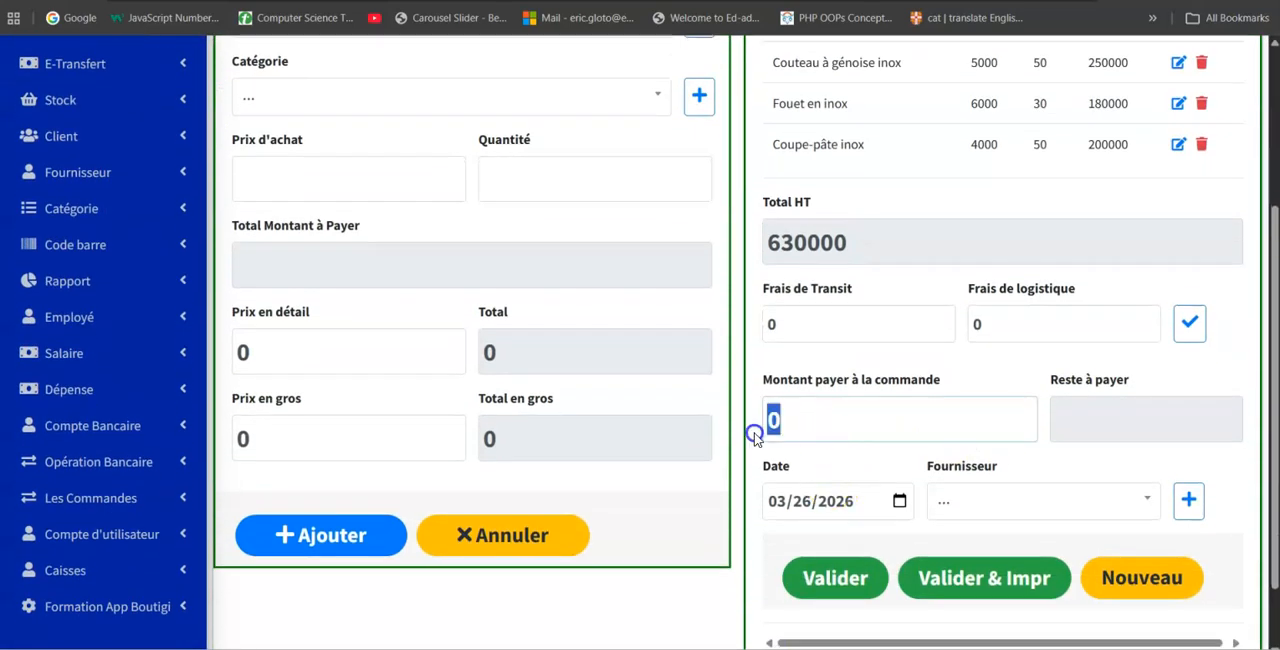
pyautogui.write('30000')
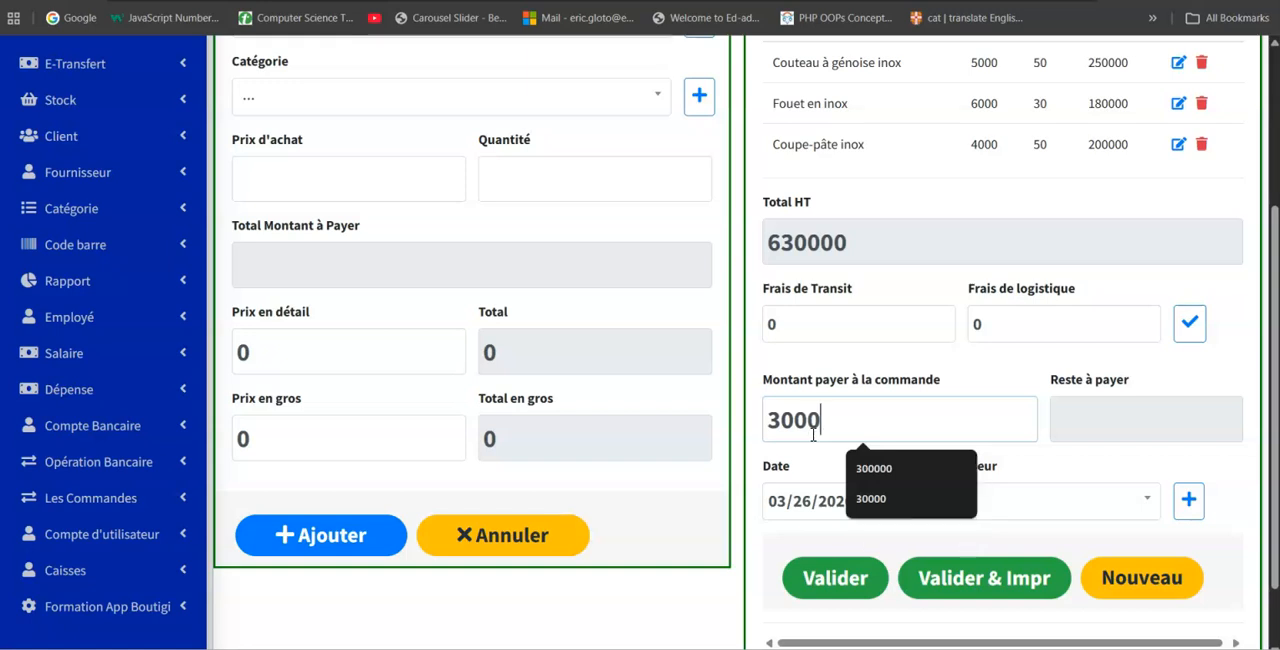
pyautogui.click(1088, 508)
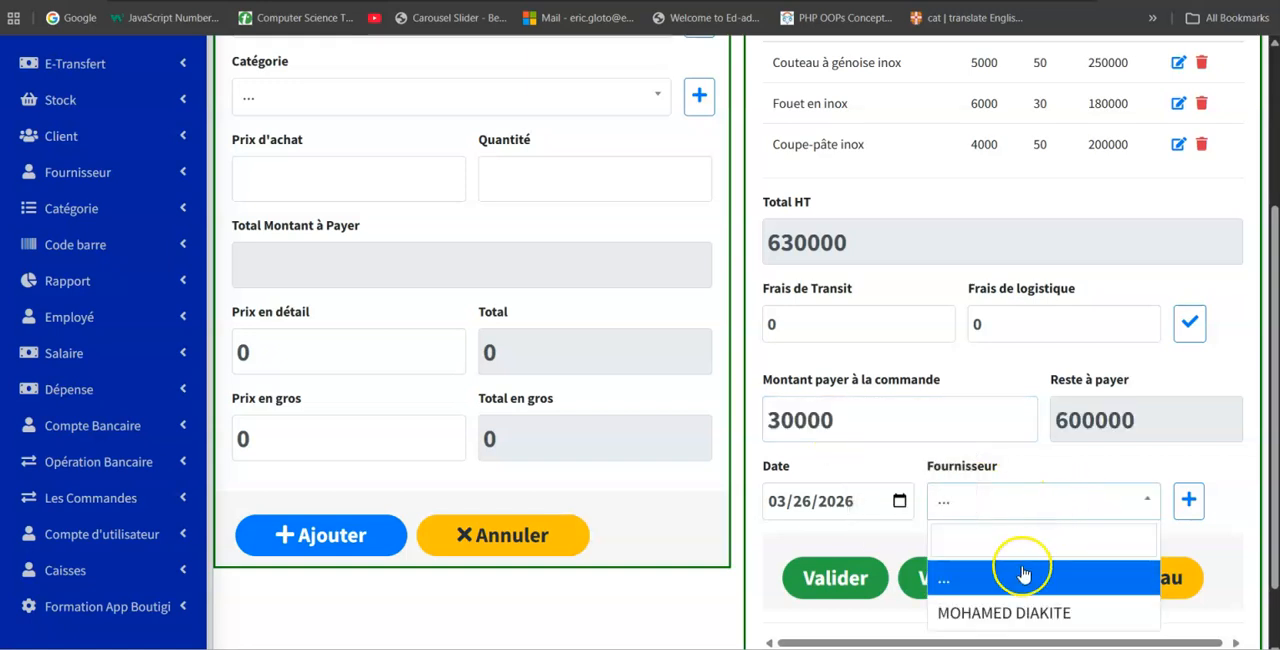
pyautogui.click(998, 611)
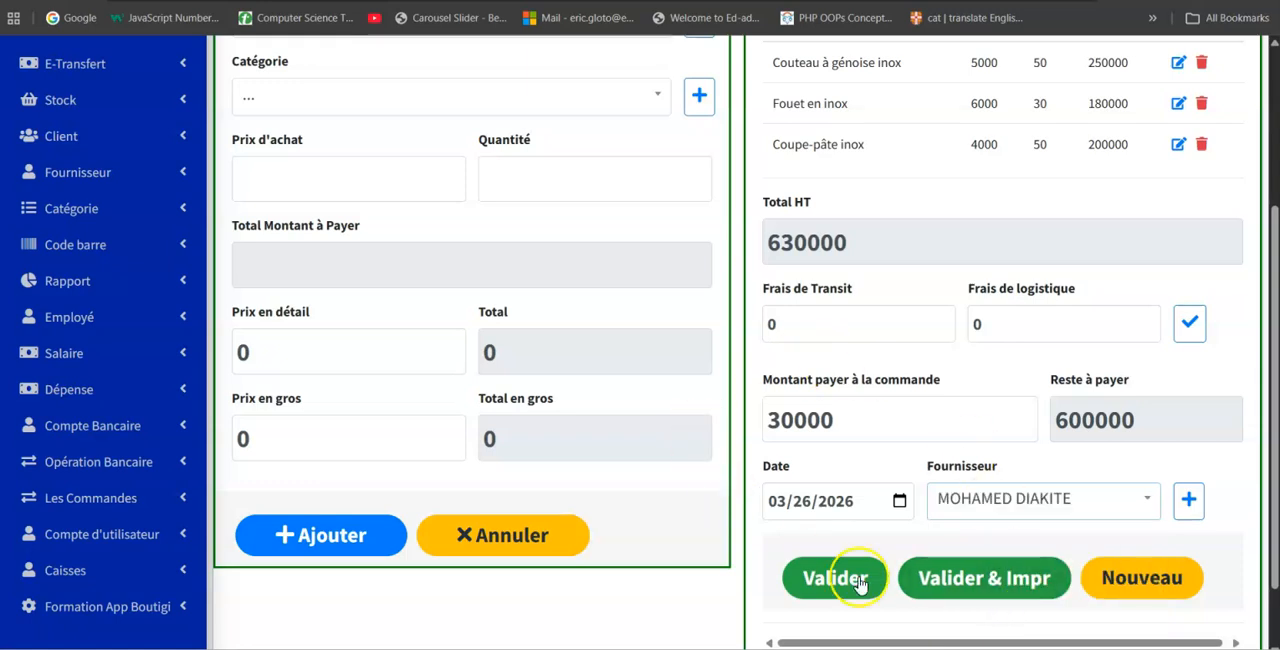
pyautogui.click(990, 582)
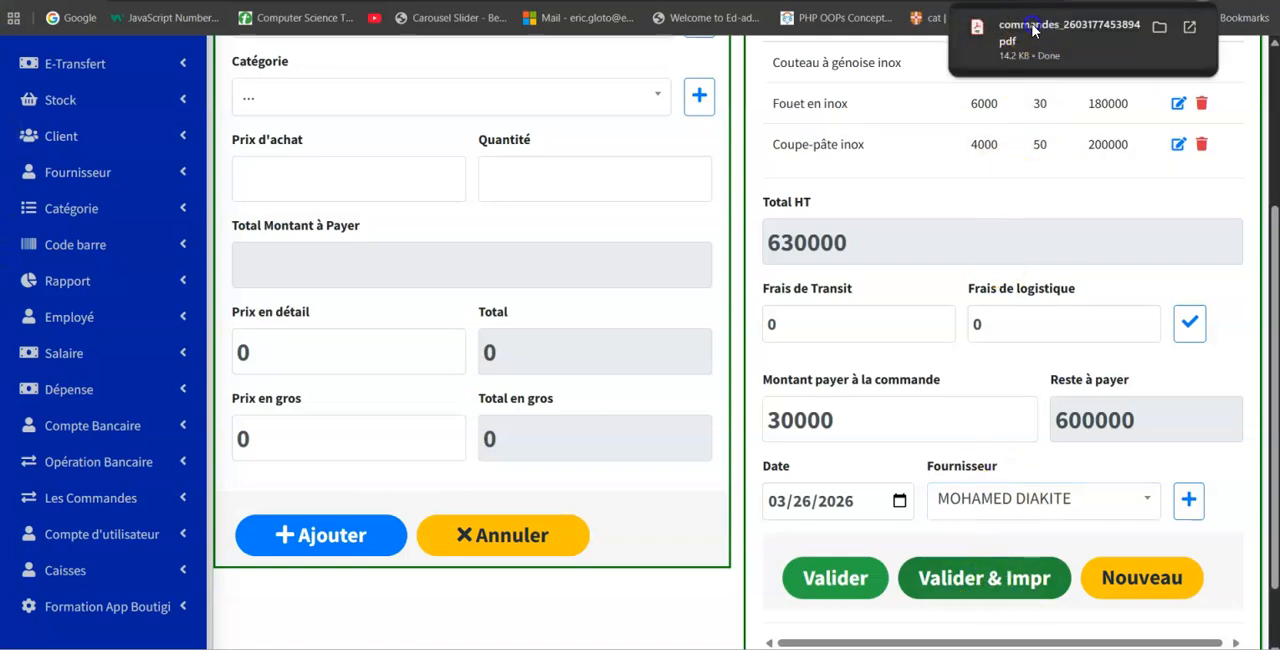
# Open the downloaded order invoice PDF, review its lines and totals, and return to the order form.
pyautogui.click(1030, 26)
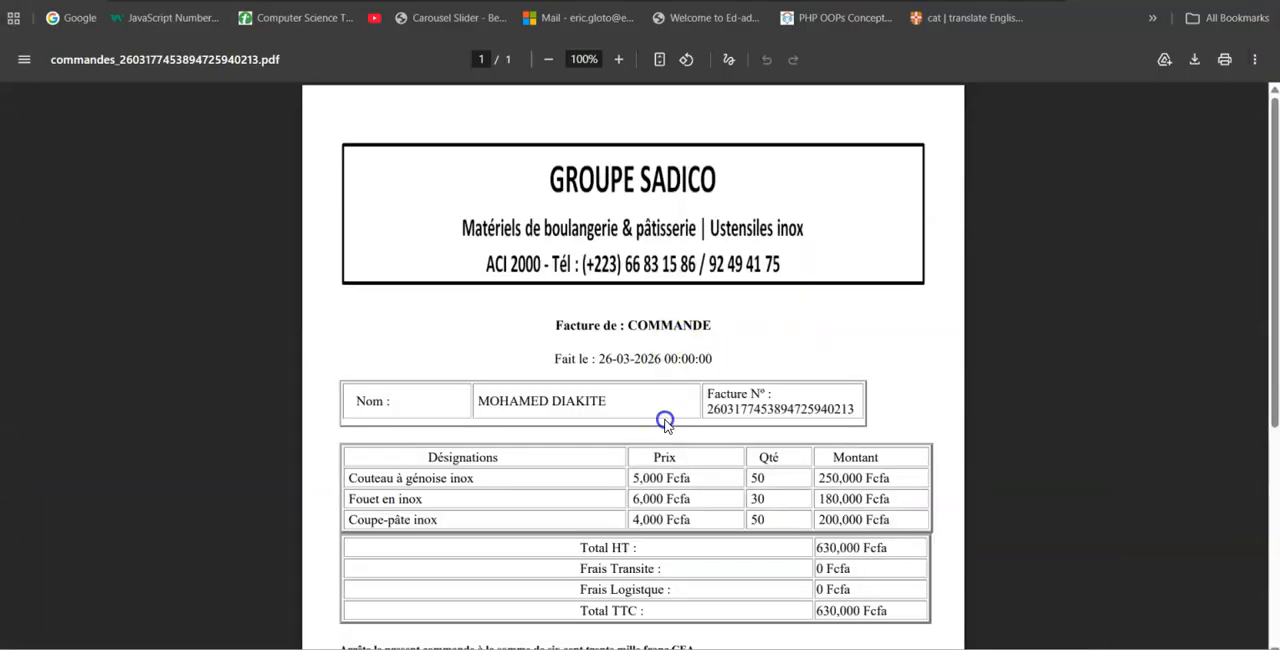
pyautogui.scroll(-2, 690, 310)
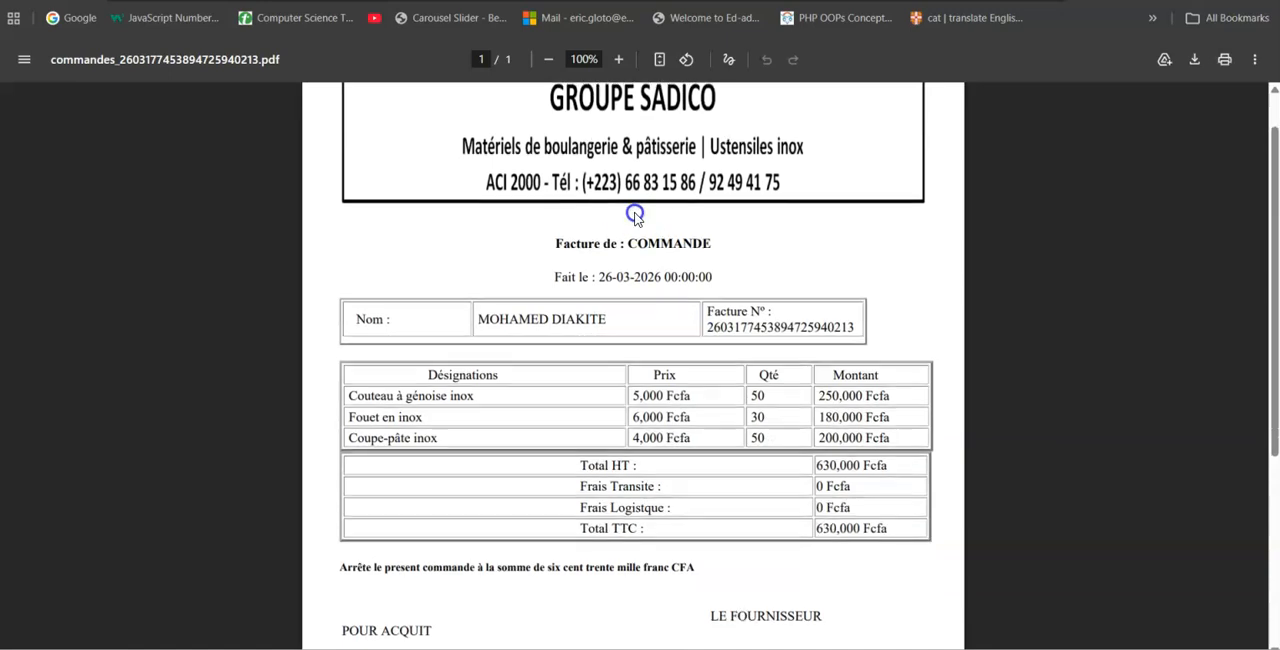
pyautogui.scroll(2, 635, 324)
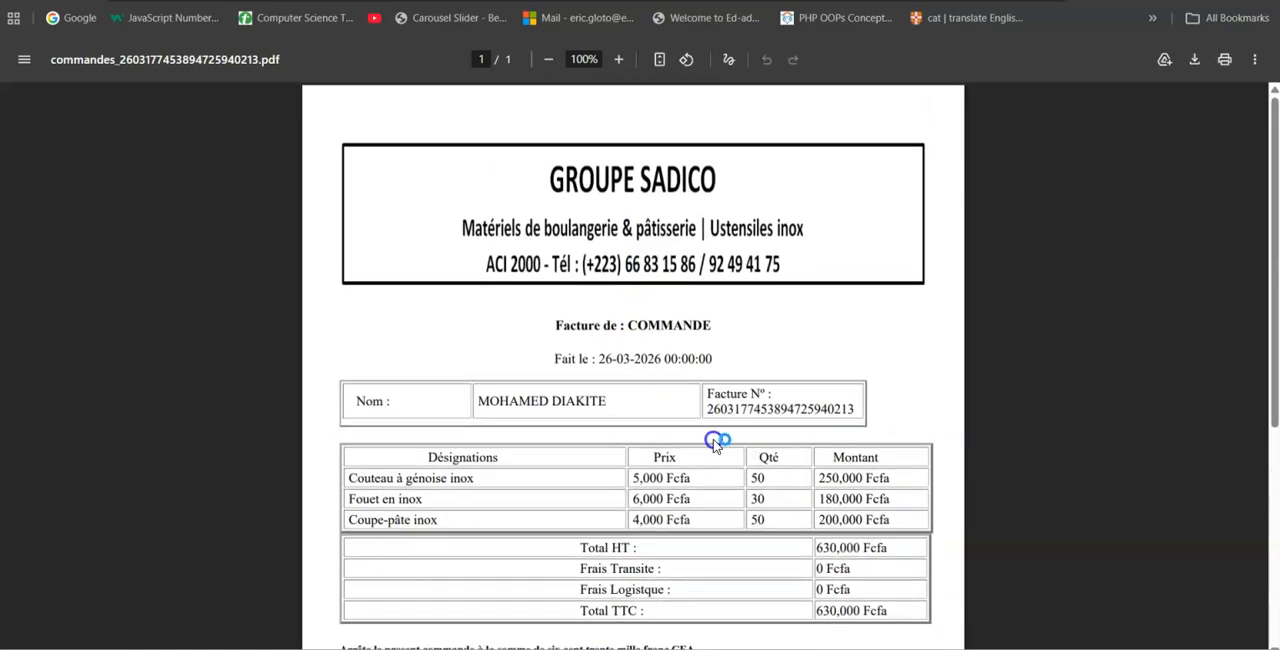
pyautogui.hotkey('ctrl', 'shift', 'Tab')
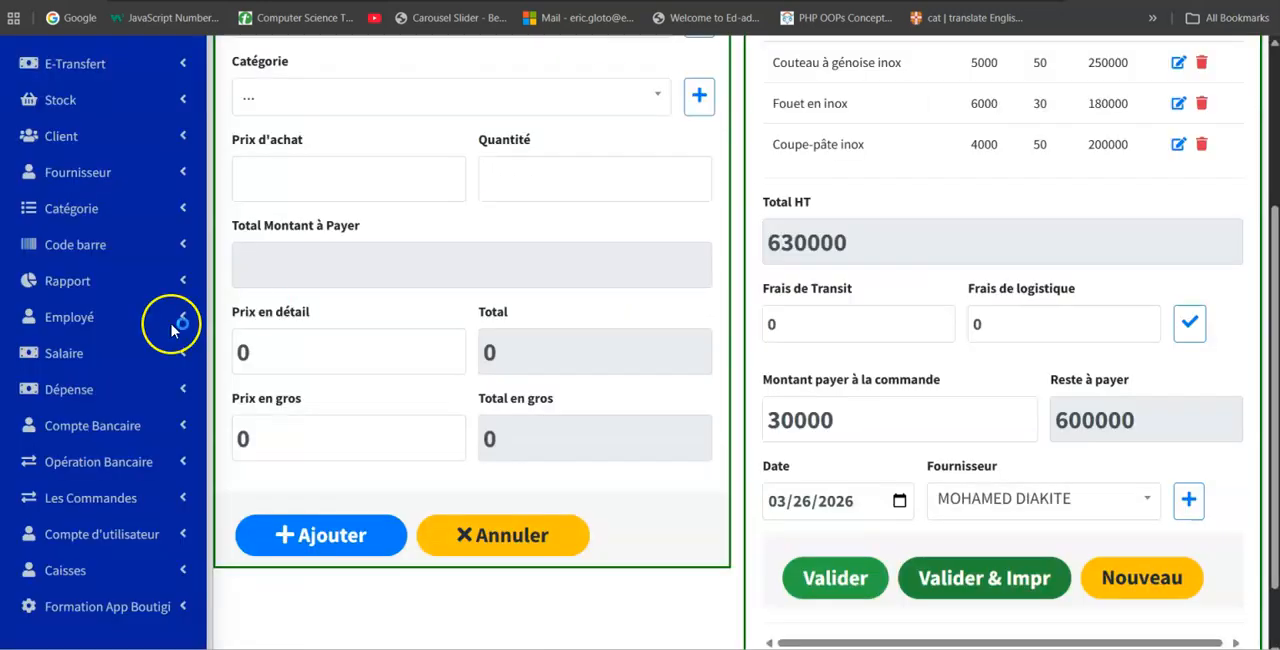
# Display the list of orders.
pyautogui.scroll(-2, 112, 345)
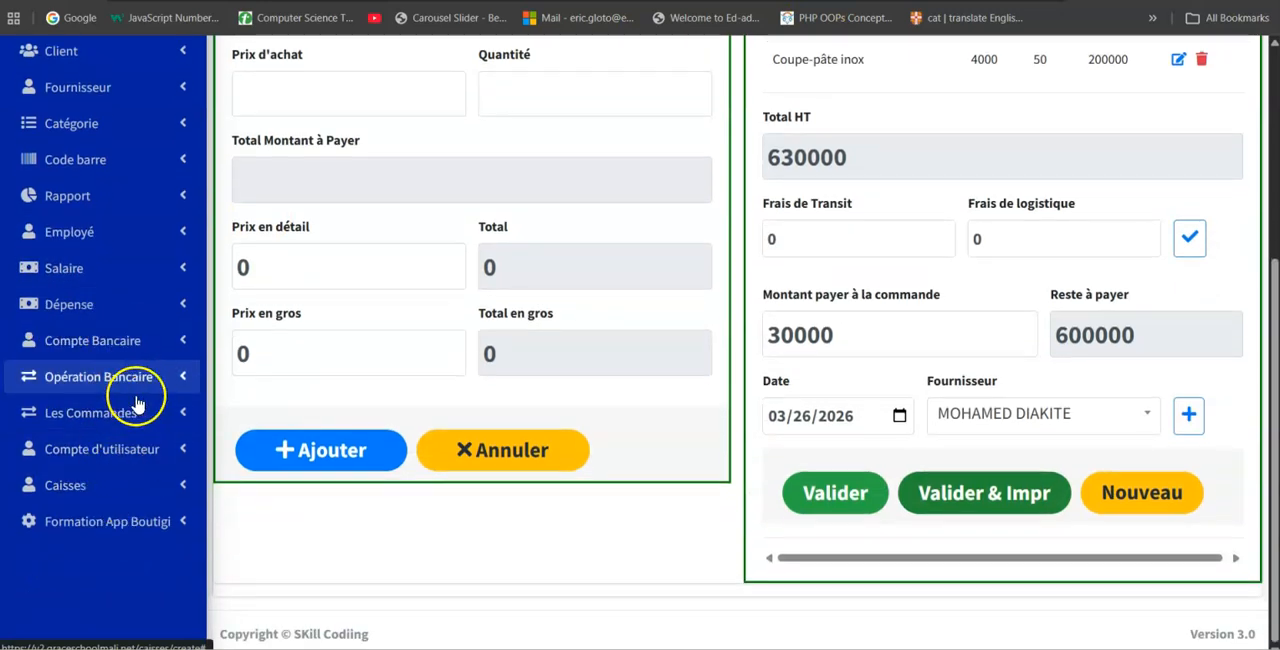
pyautogui.click(110, 428)
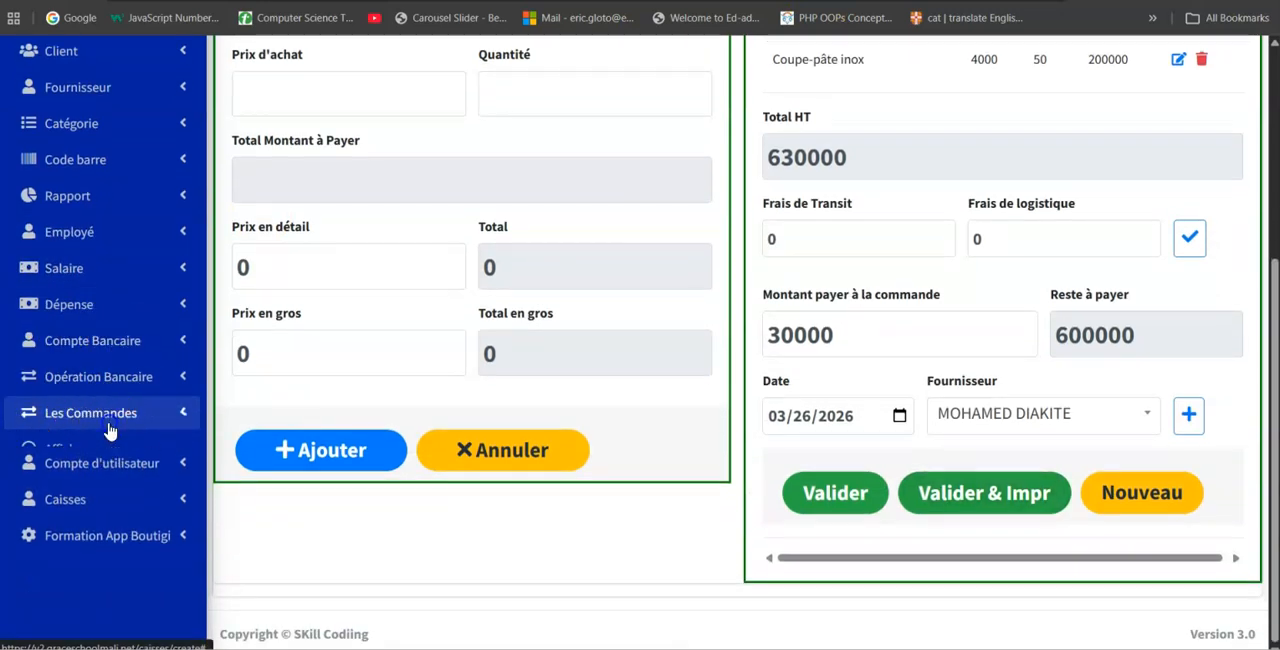
pyautogui.click(80, 458)
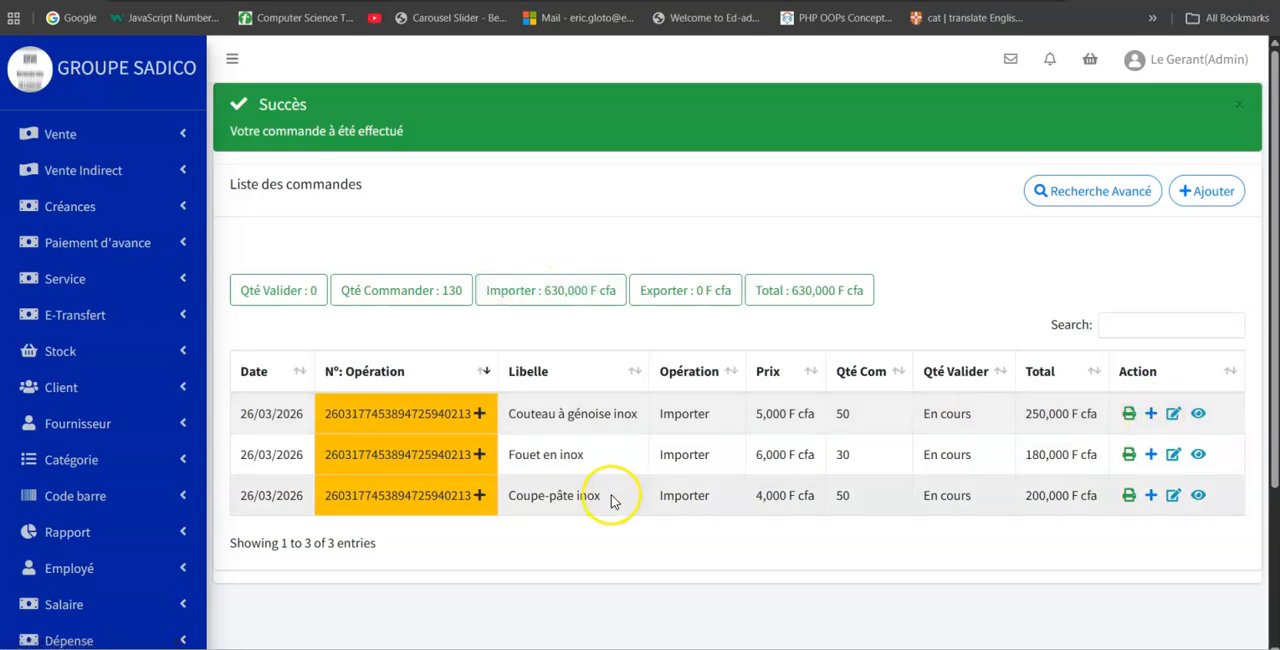
# Examine the order's validation dialog and its full validation page, including the loading number, stock validation options and payment section.
pyautogui.click(1151, 415)
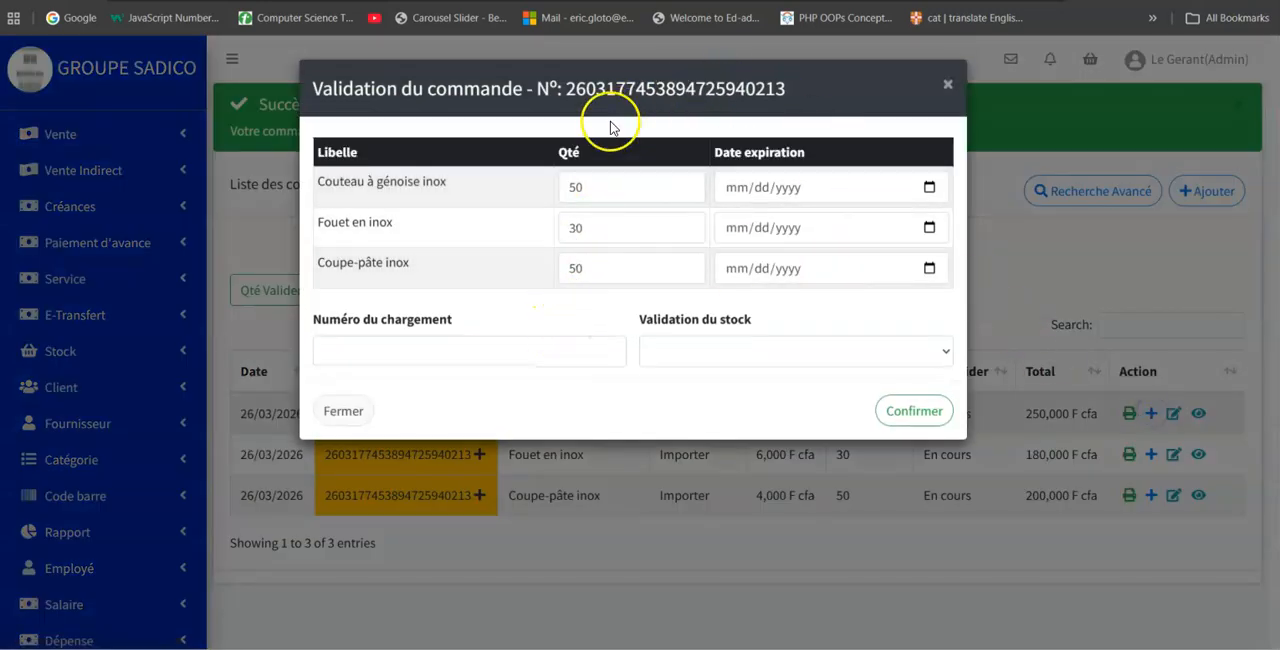
pyautogui.click(719, 614)
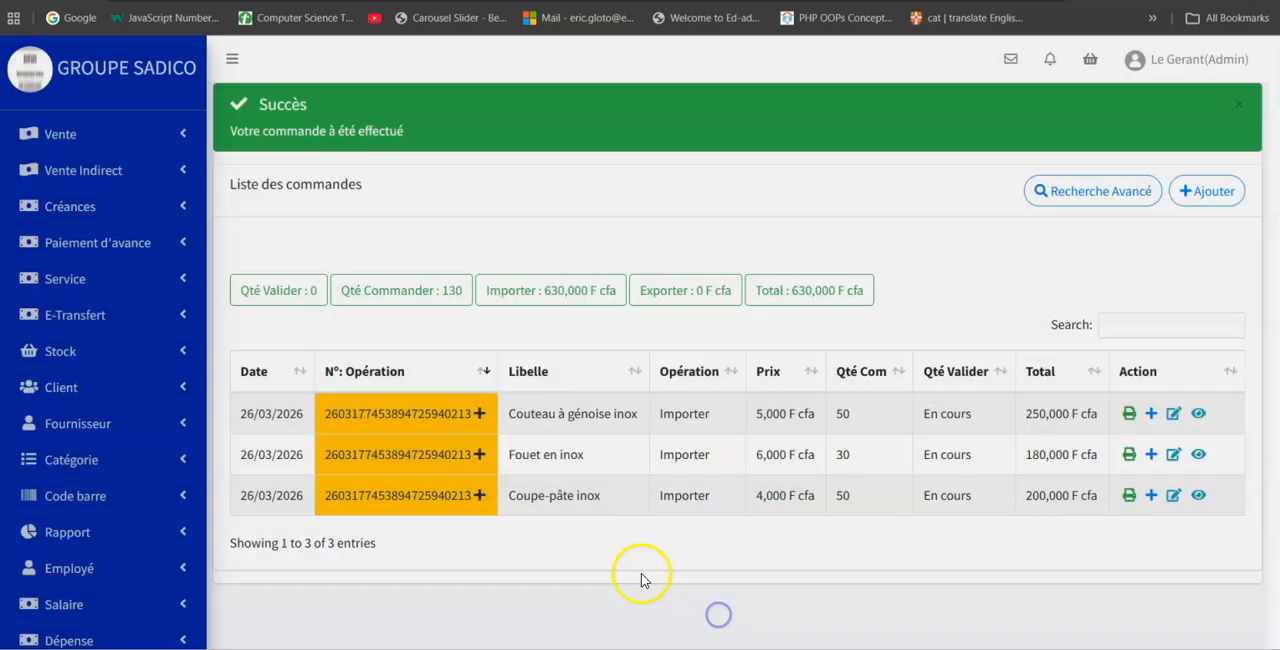
pyautogui.click(478, 412)
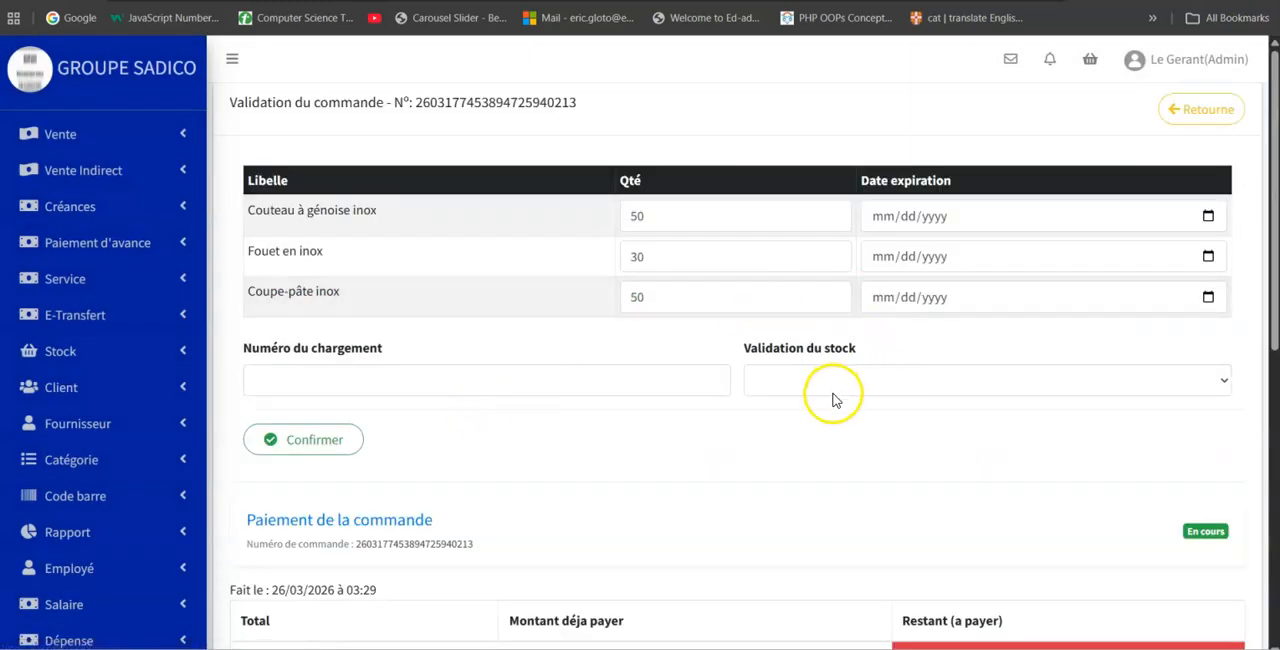
pyautogui.scroll(-3, 863, 449)
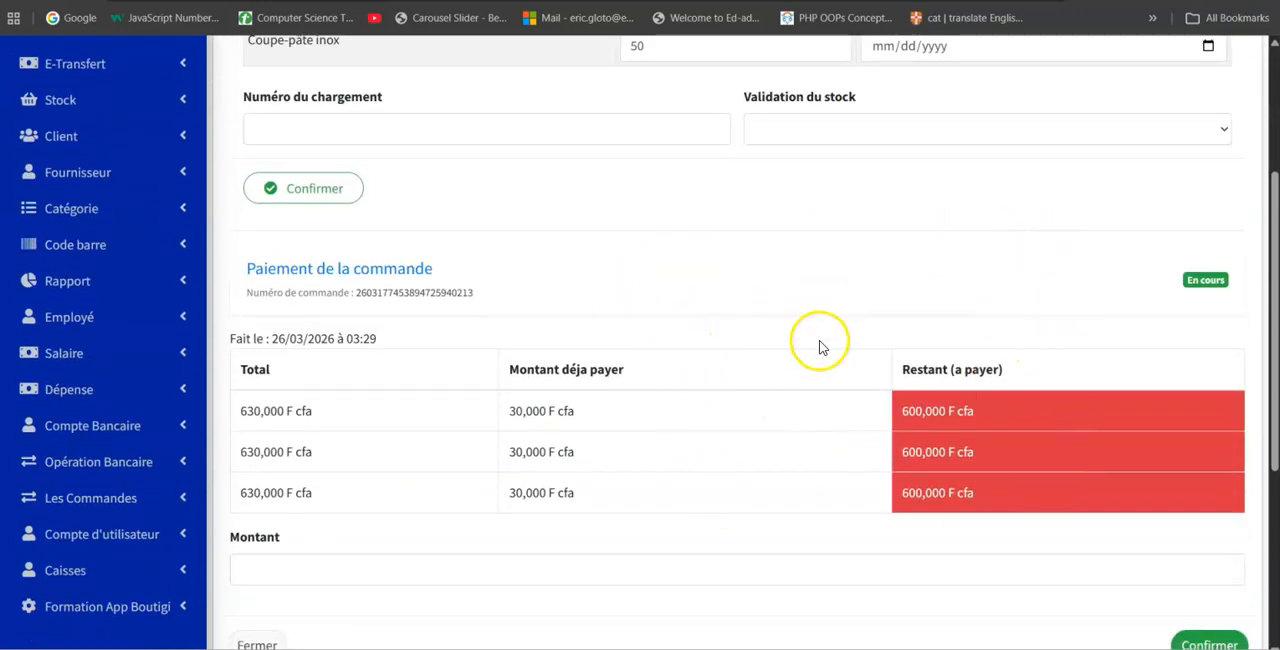
pyautogui.scroll(3, 825, 345)
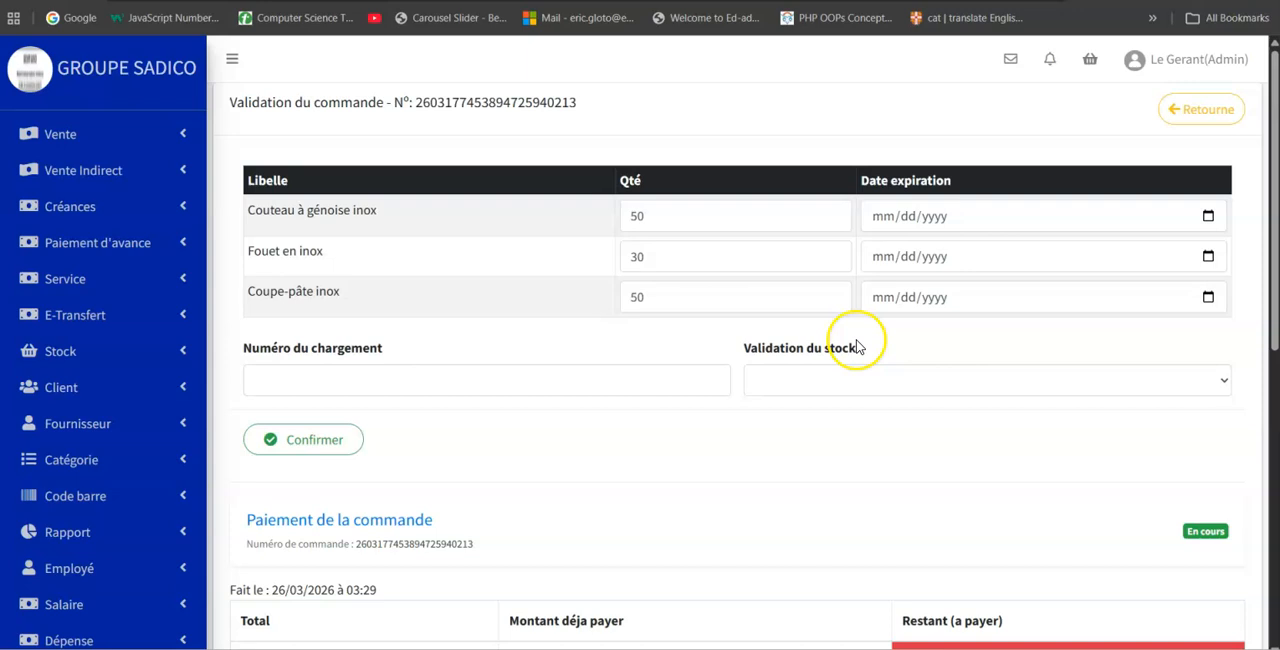
pyautogui.click(489, 382)
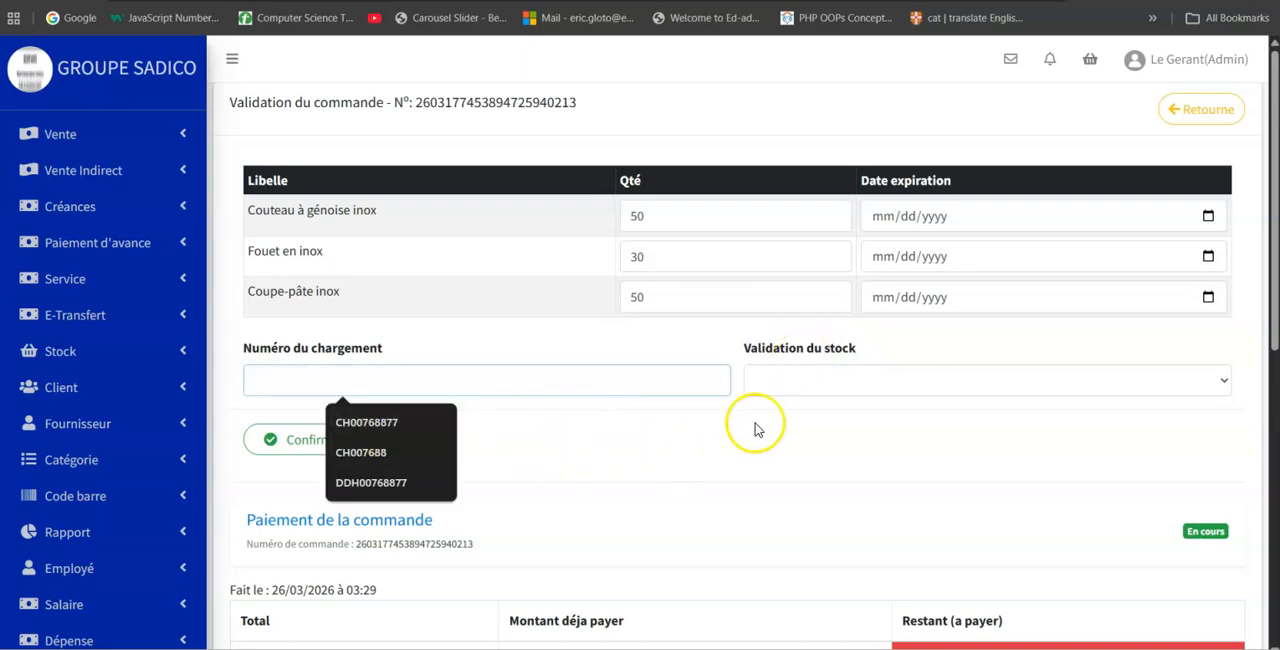
pyautogui.click(820, 383)
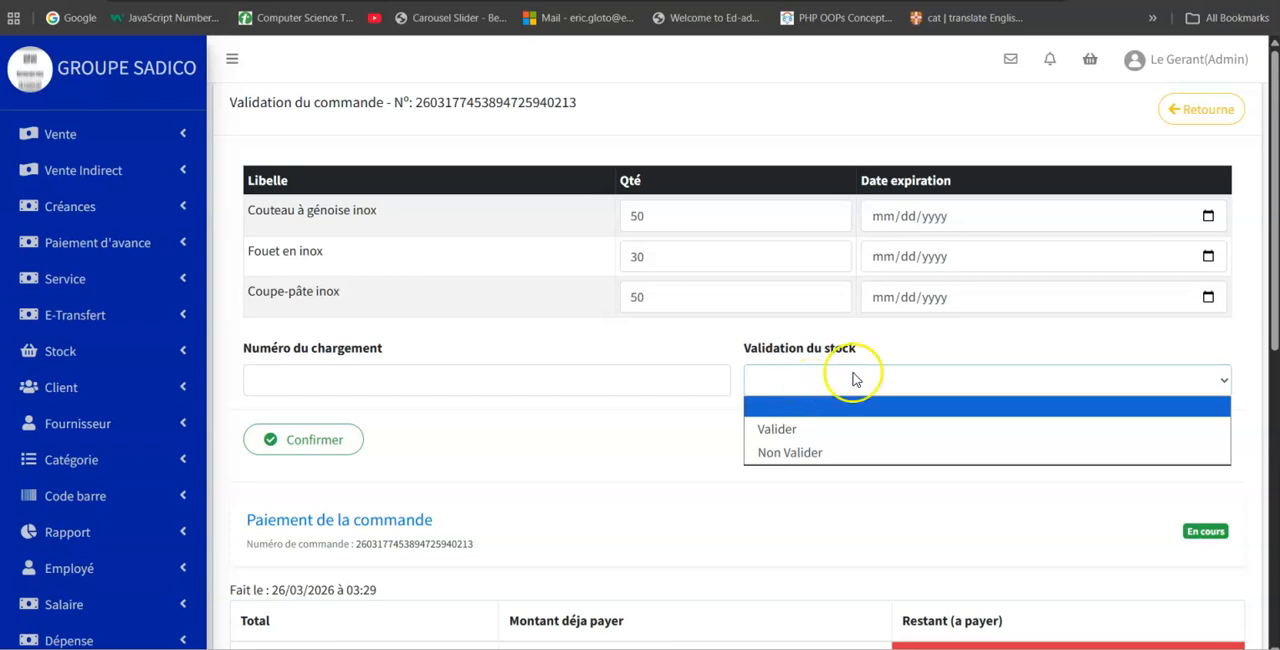
pyautogui.click(1195, 112)
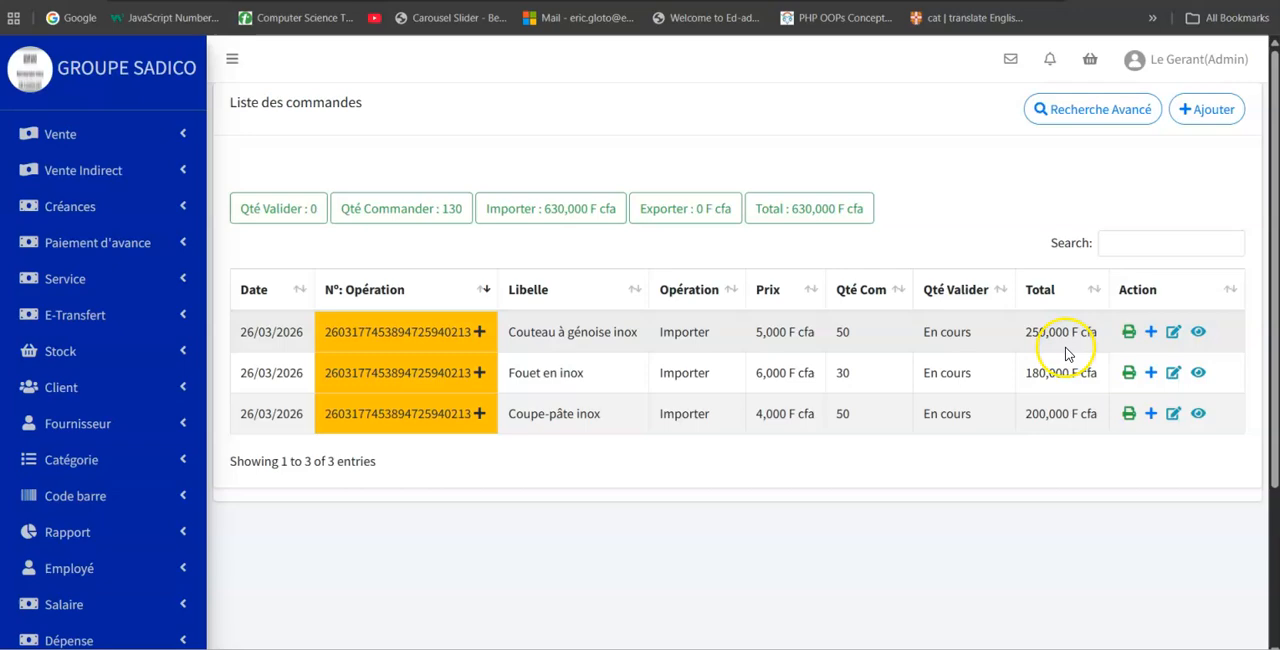
pyautogui.click(1158, 332)
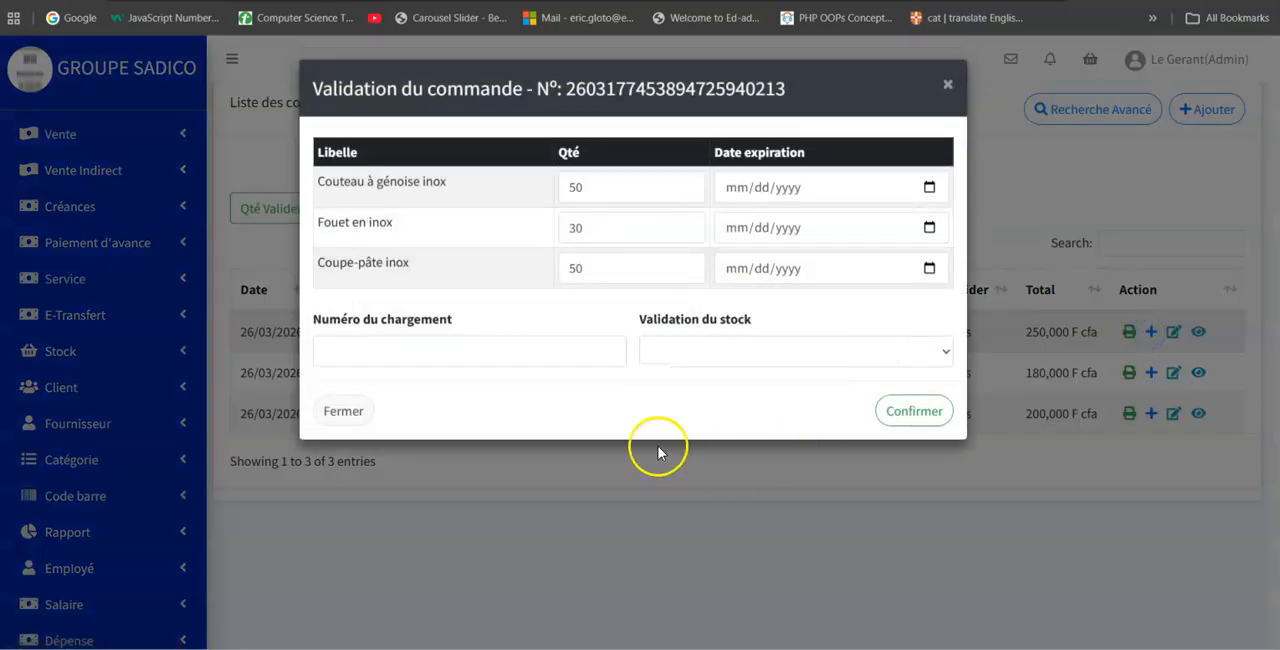
pyautogui.click(948, 85)
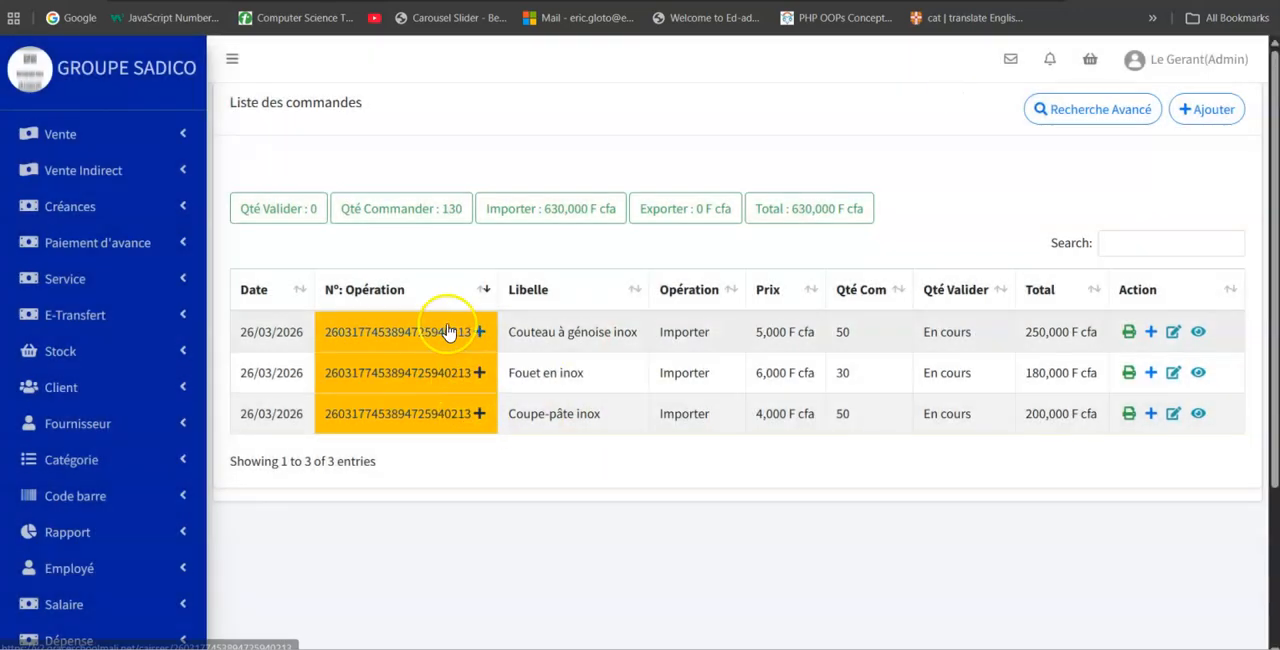
# Validate the order's stock on its full validation page with loading number CH00768877 and stock validation "Valider", and review the order list.
pyautogui.click(438, 333)
pyautogui.click(481, 384)
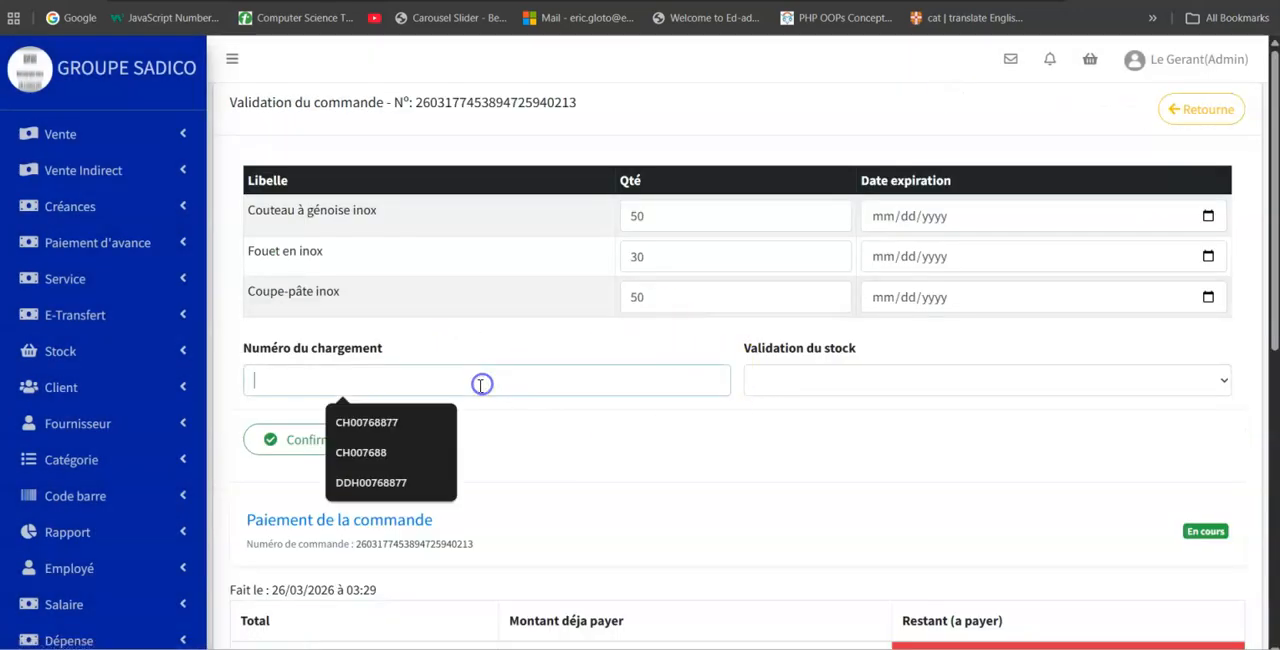
pyautogui.click(394, 423)
pyautogui.click(842, 380)
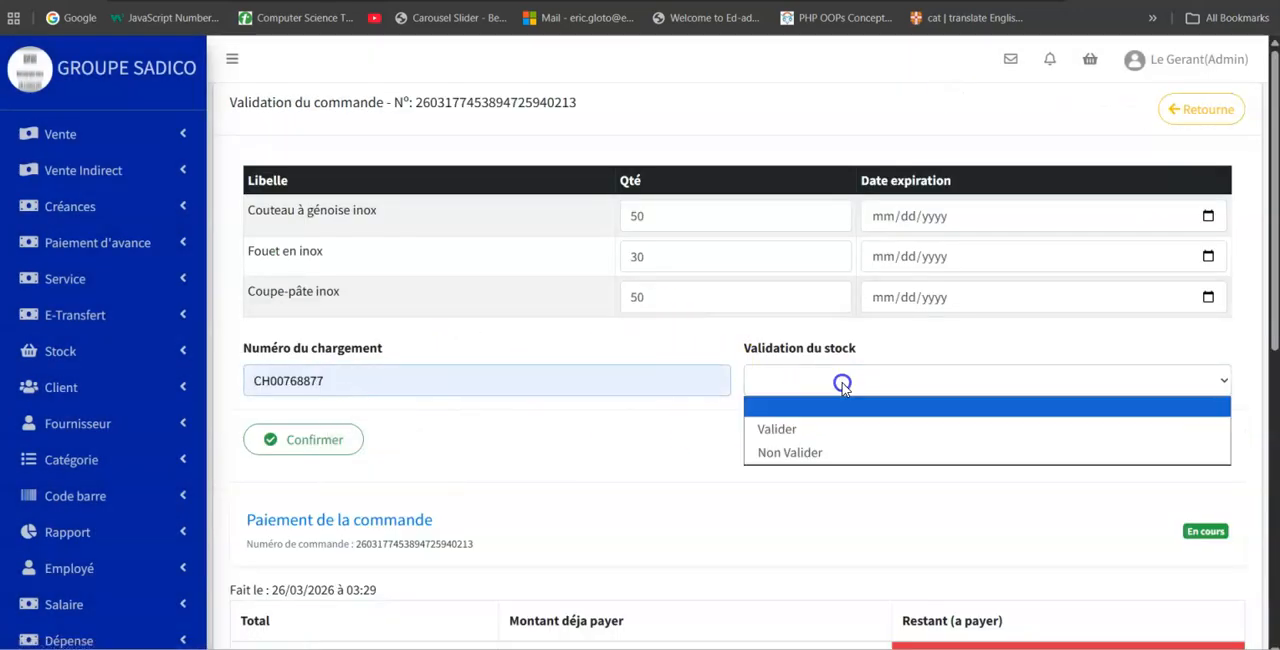
pyautogui.click(798, 430)
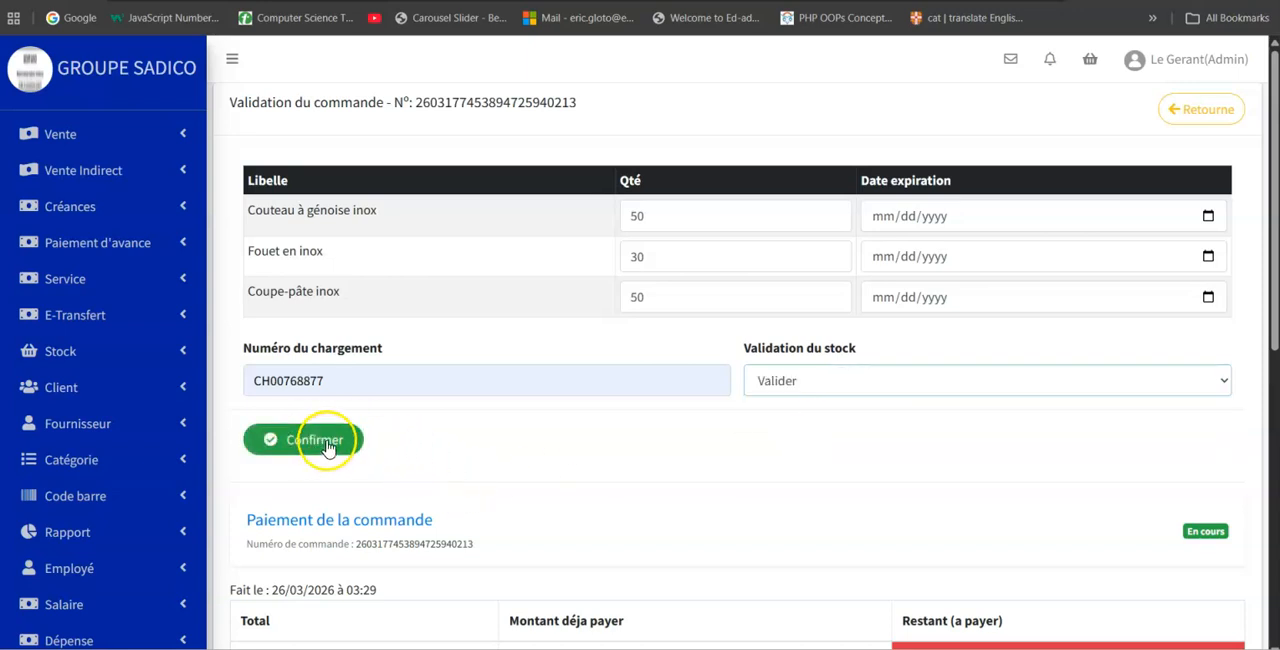
pyautogui.scroll(-1, 505, 432)
pyautogui.scroll(-2, 505, 432)
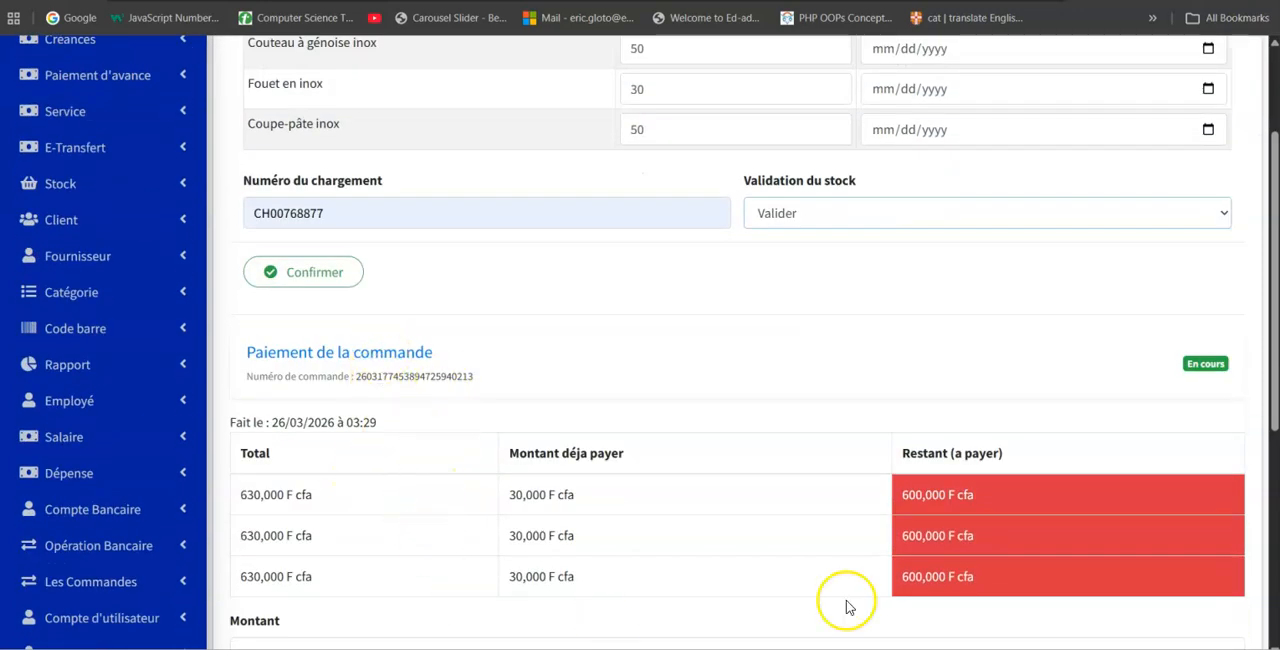
pyautogui.scroll(3, 612, 290)
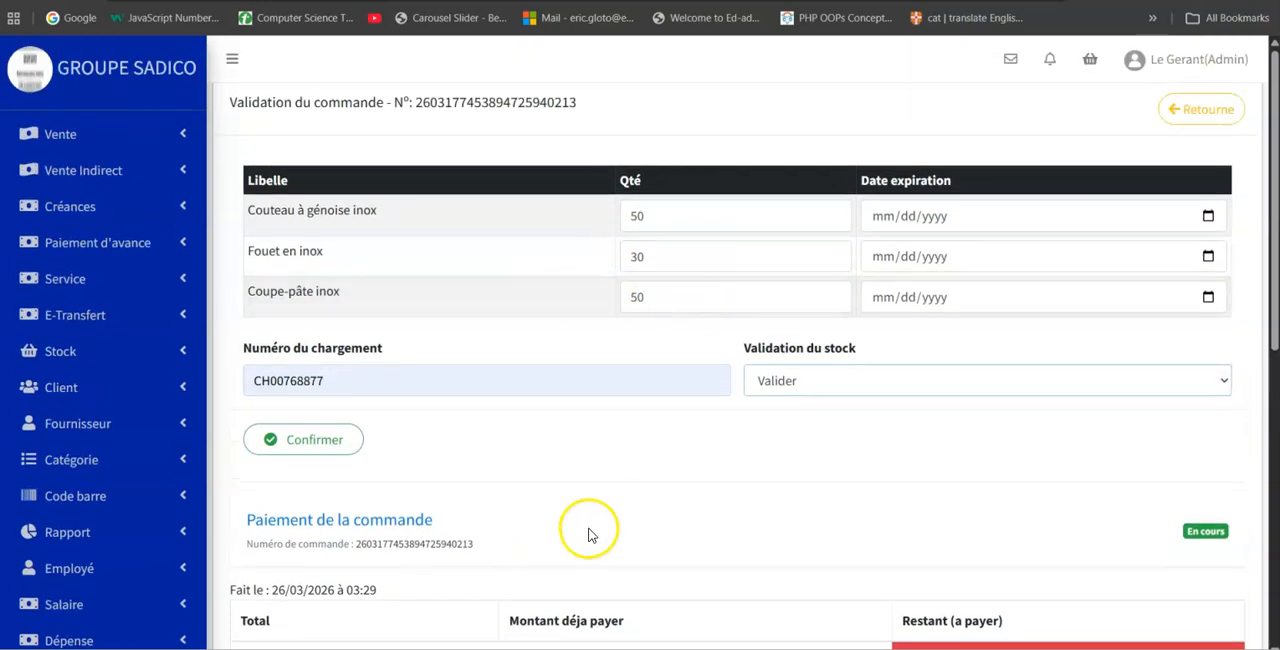
pyautogui.click(326, 450)
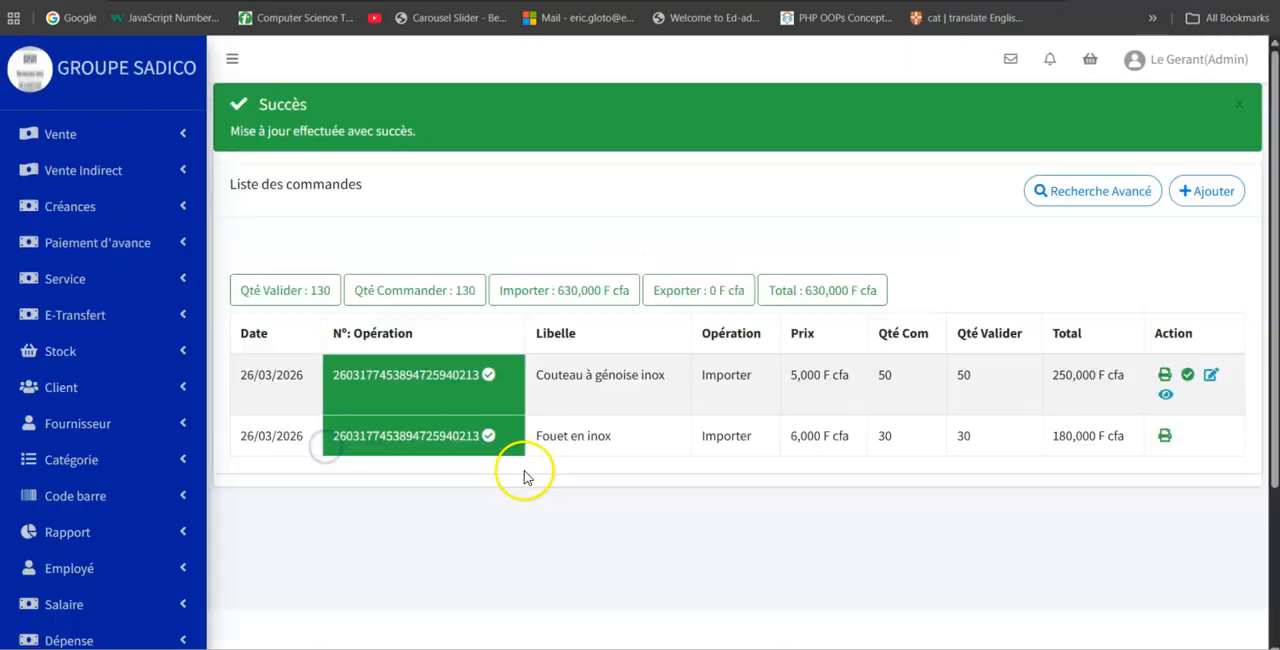
pyautogui.scroll(-3, 1100, 428)
pyautogui.scroll(2, 689, 380)
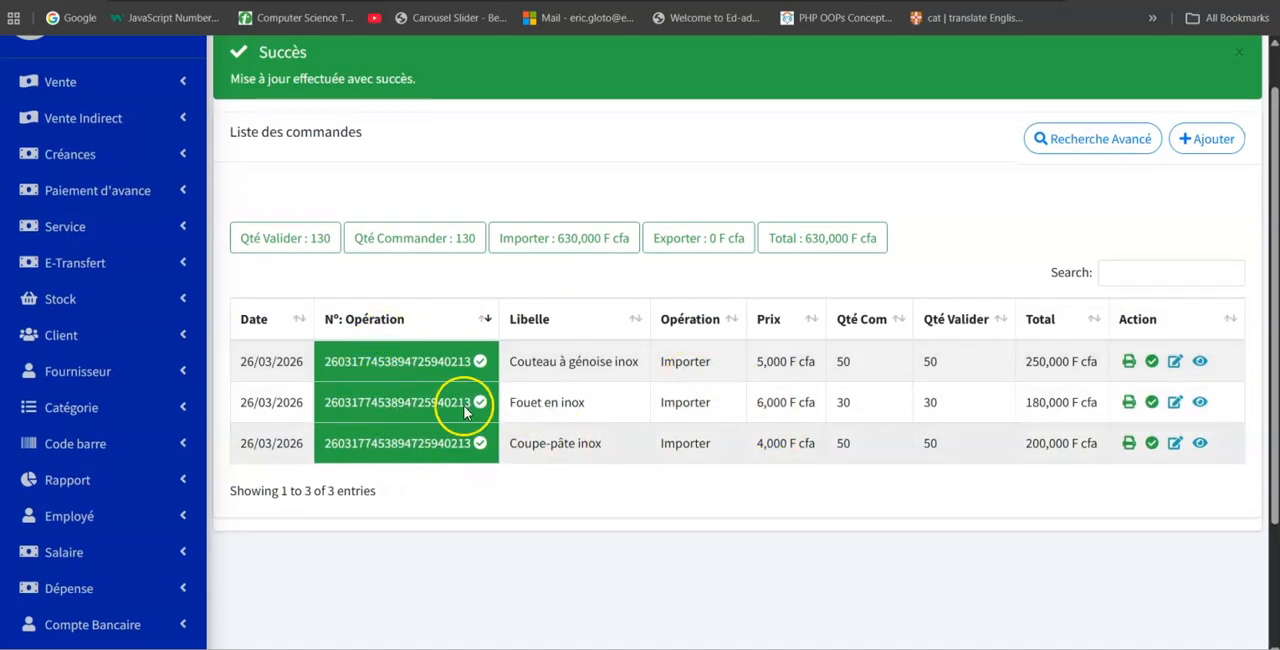
# Examine the validated order's page, including its payment summary and amount fields, and return to the order list.
pyautogui.click(481, 362)
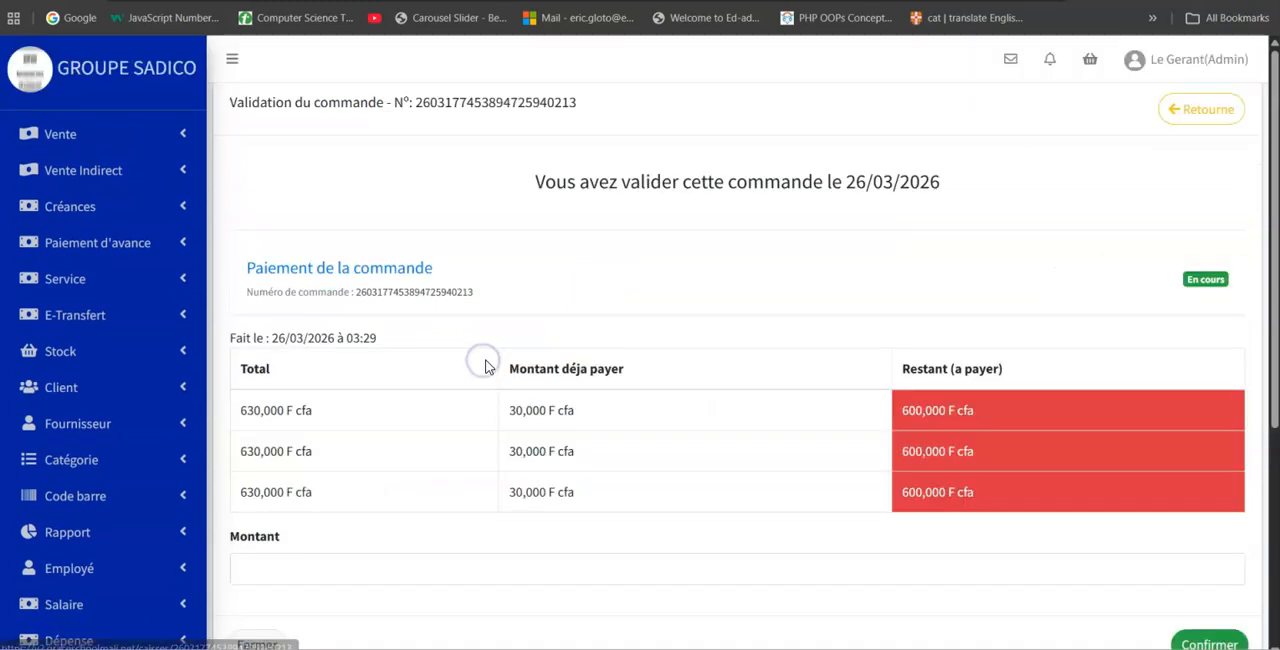
pyautogui.scroll(-3, 960, 340)
pyautogui.scroll(3, 960, 340)
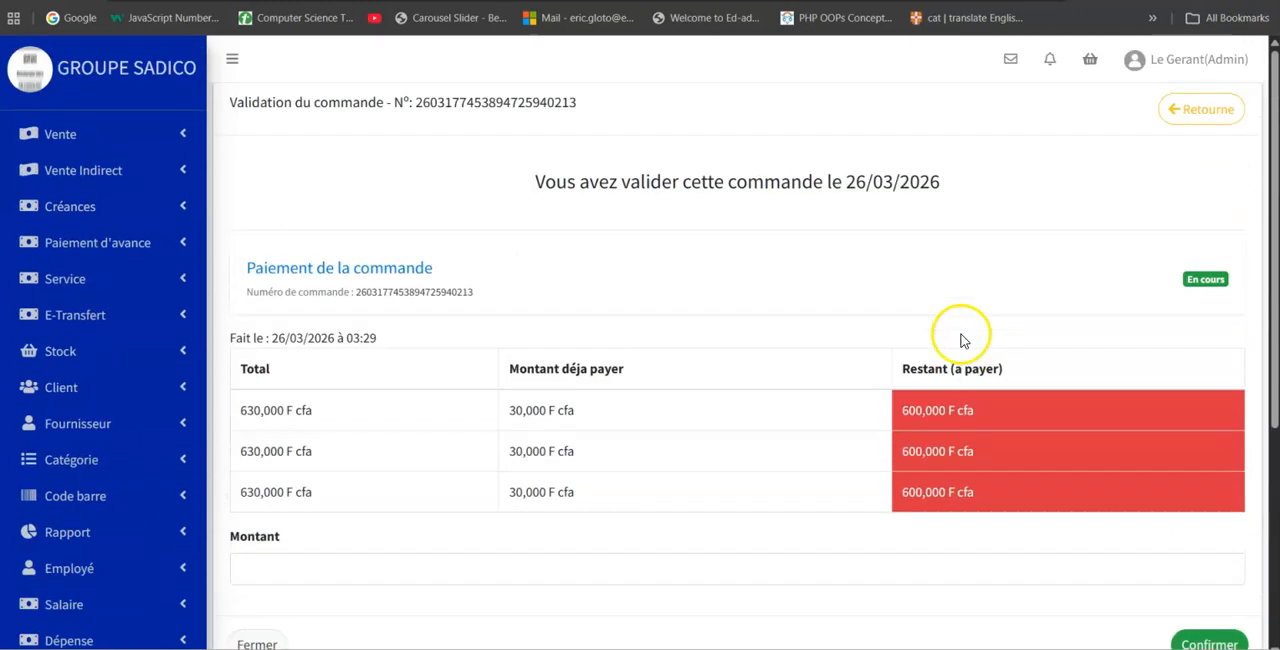
pyautogui.scroll(-4, 958, 339)
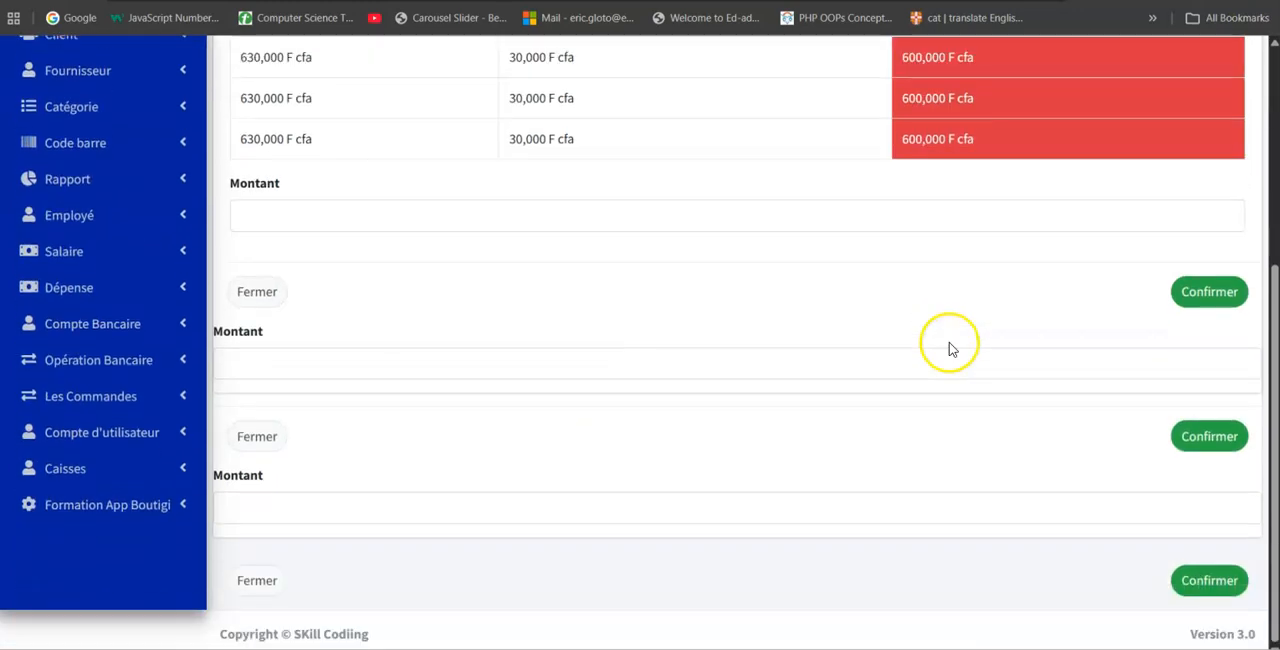
pyautogui.scroll(3, 949, 351)
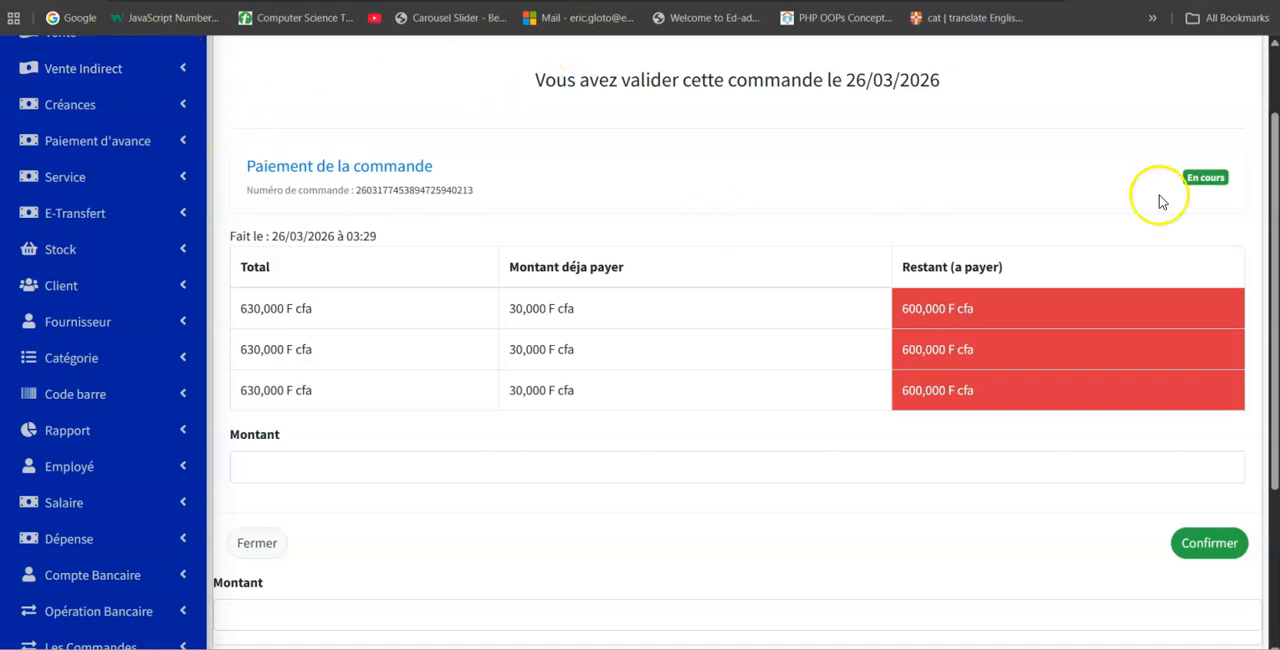
pyautogui.scroll(1, 1160, 190)
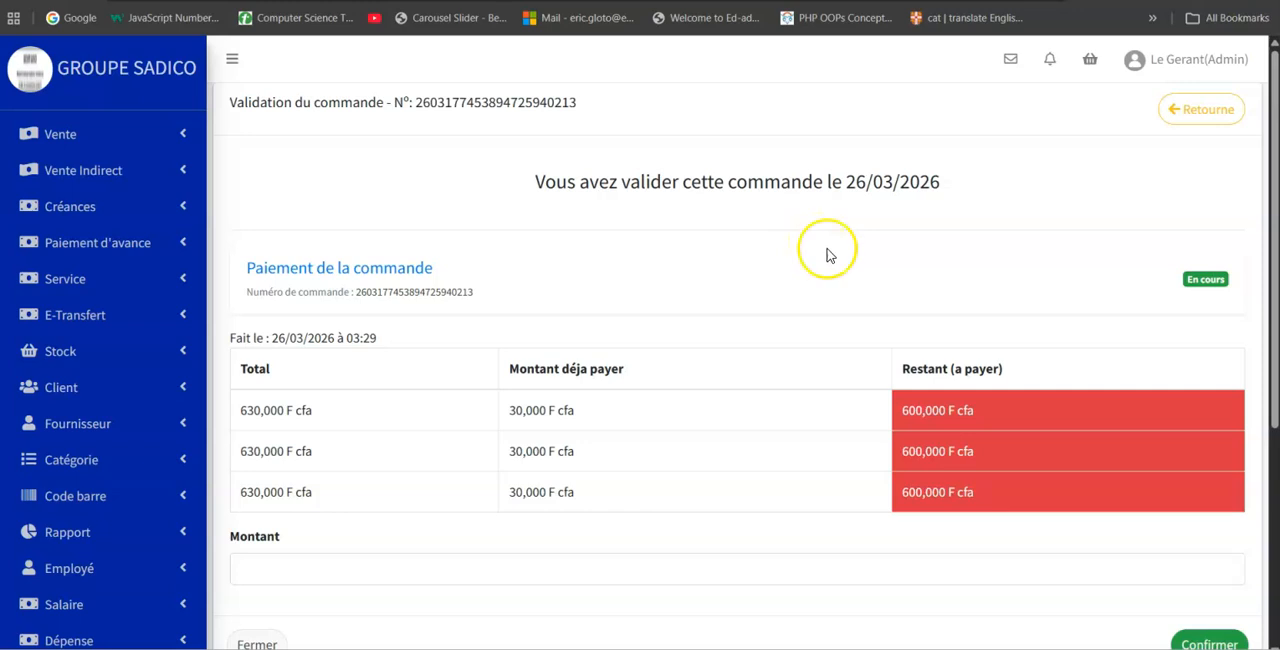
pyautogui.click(1203, 112)
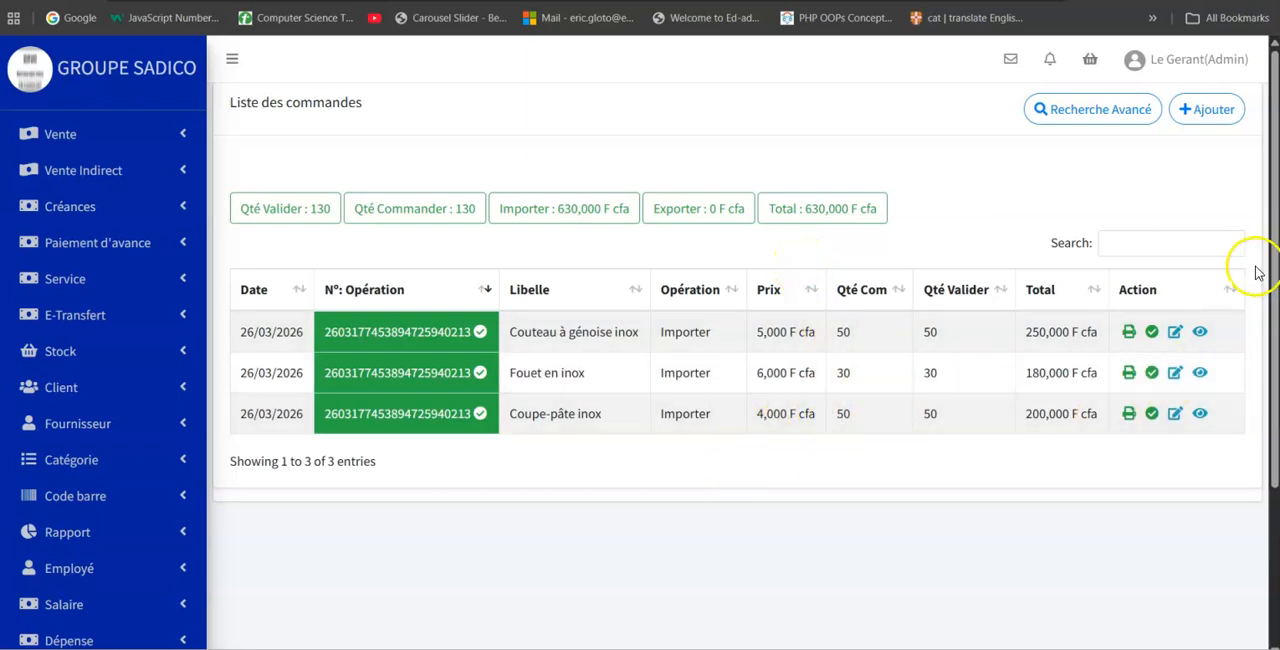
# View the payment dialog of the Couteau à génoise inox order line and close it without entering an amount.
pyautogui.click(1175, 333)
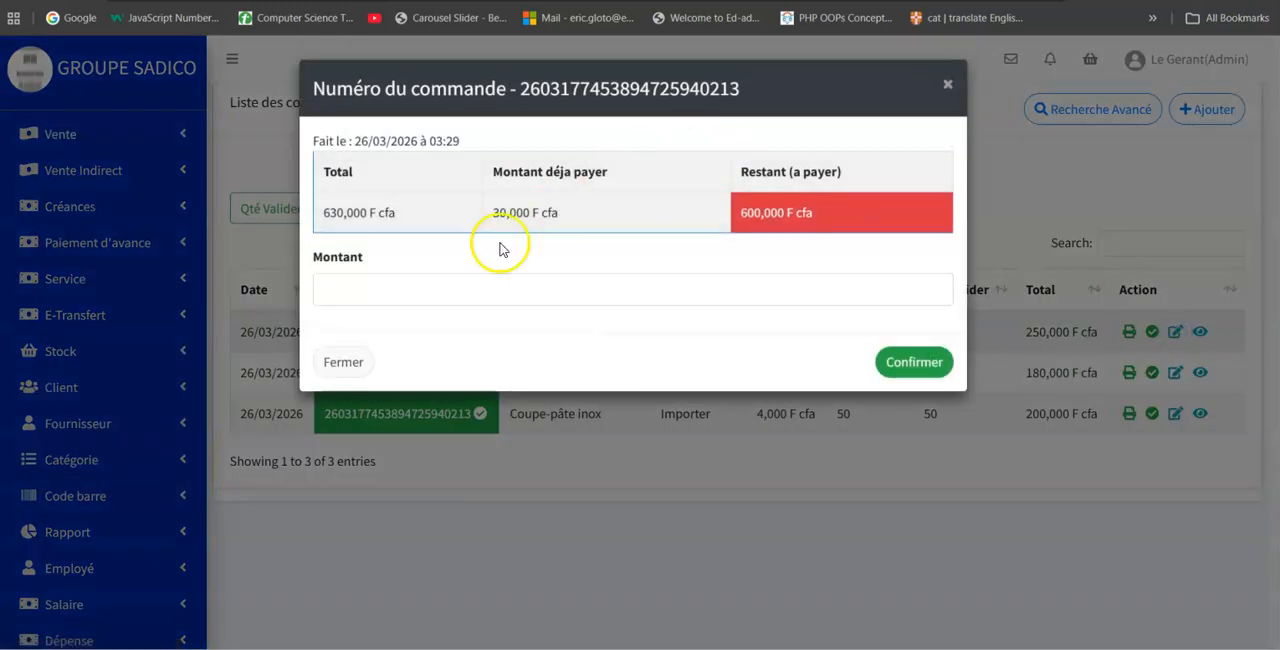
pyautogui.click(416, 287)
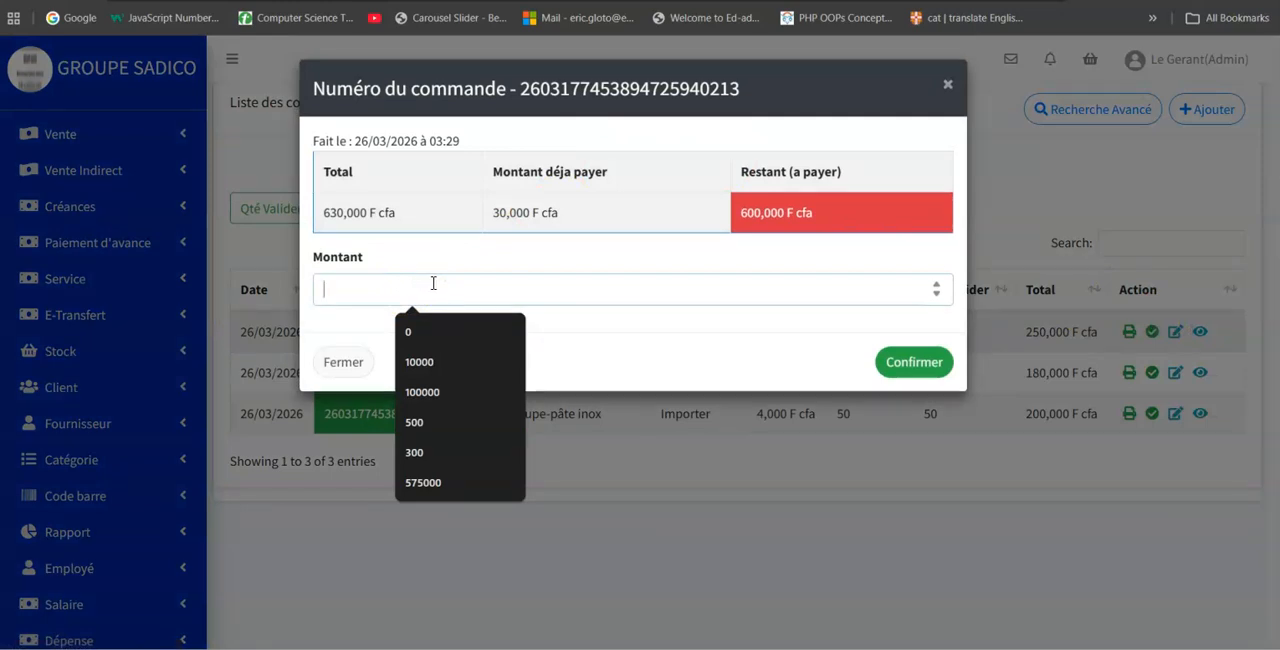
pyautogui.press('Tab')
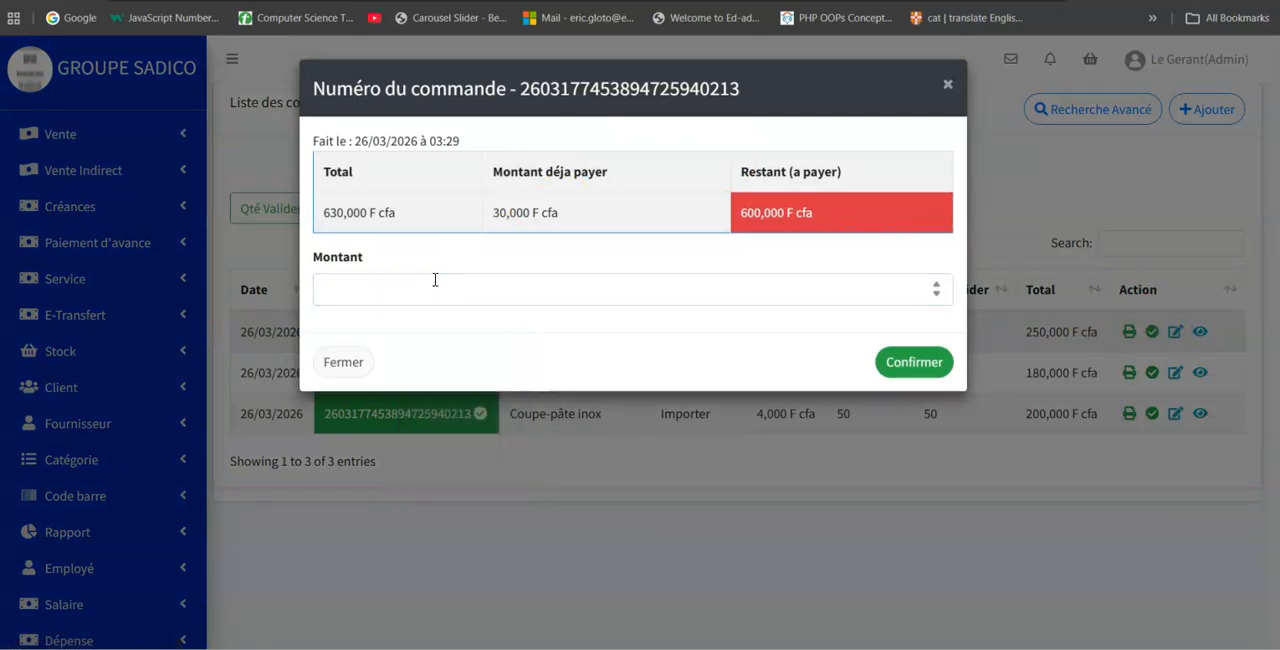
pyautogui.click(947, 89)
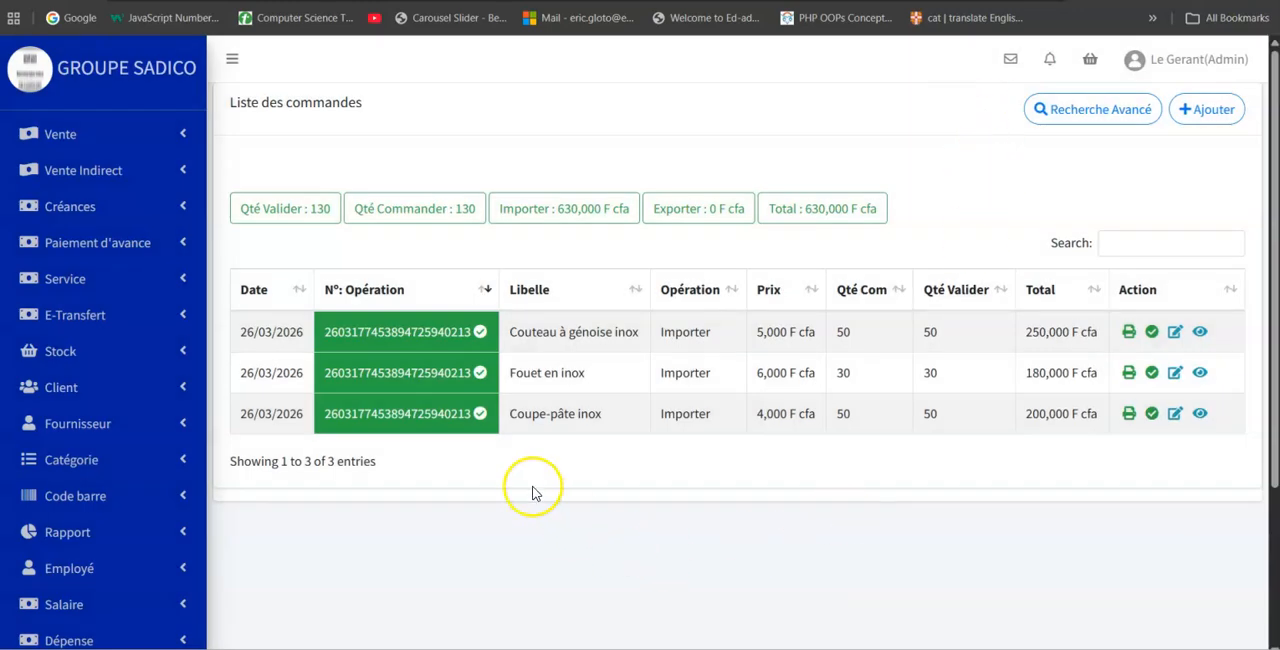
# Record a payment of 100000 F cfa for the order on its full validation page.
pyautogui.click(436, 351)
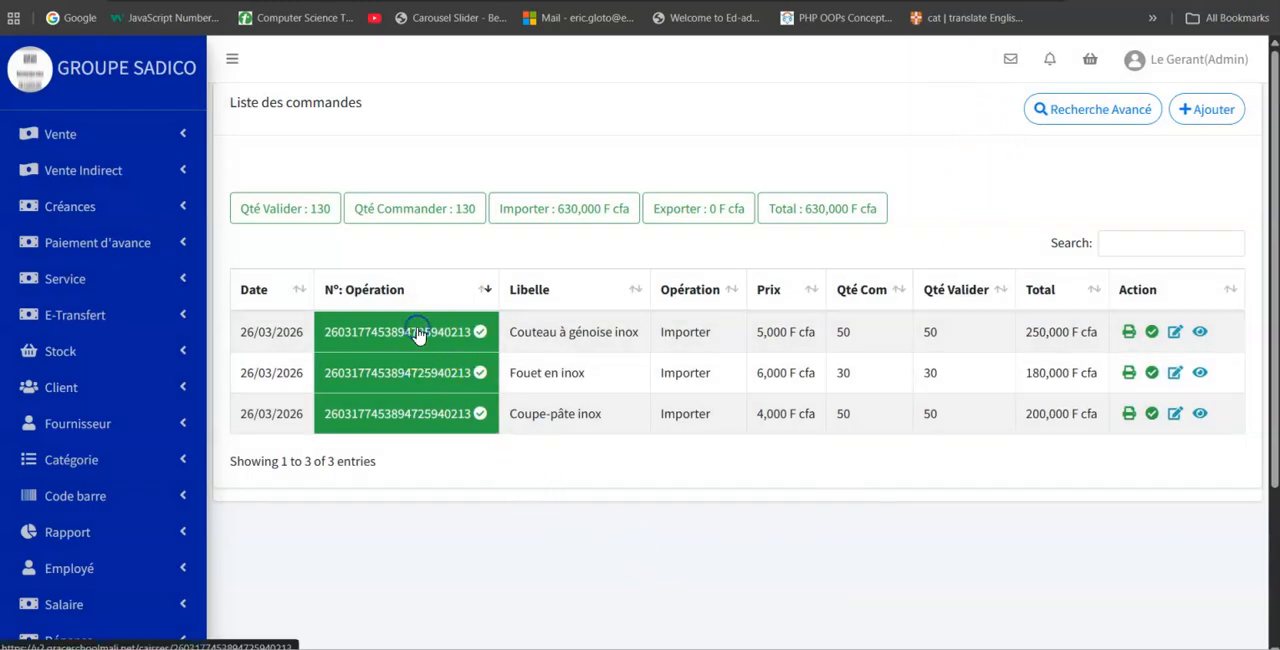
pyautogui.scroll(-2, 763, 420)
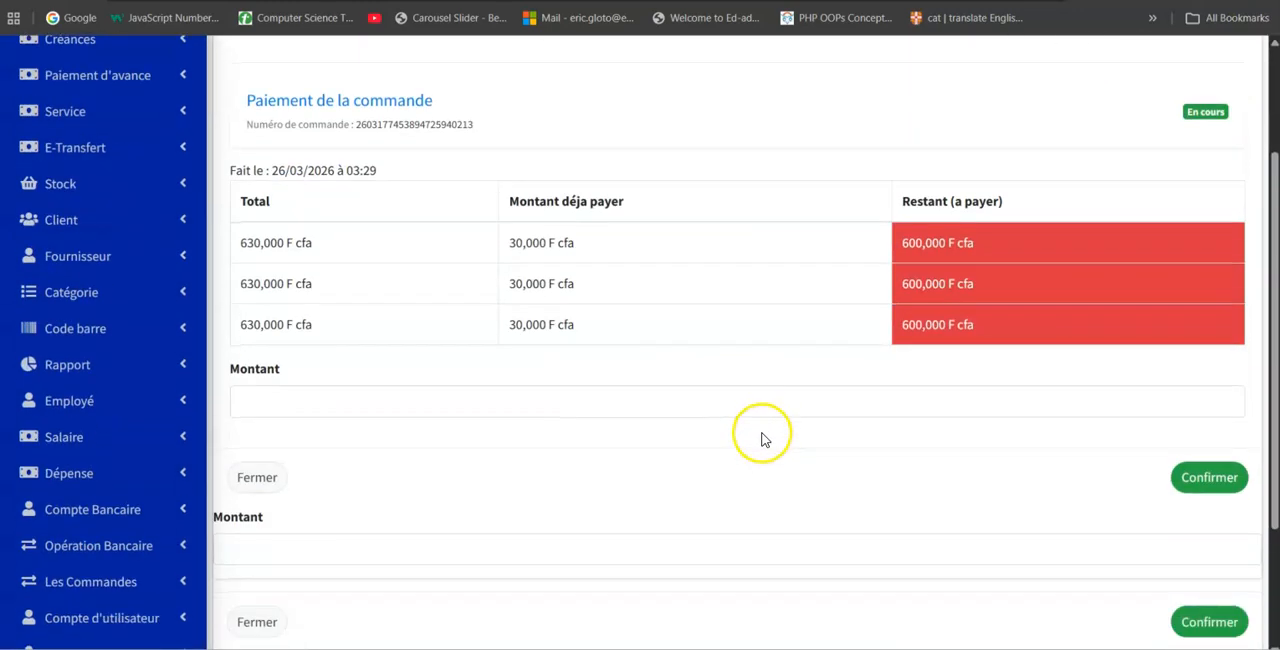
pyautogui.click(405, 406)
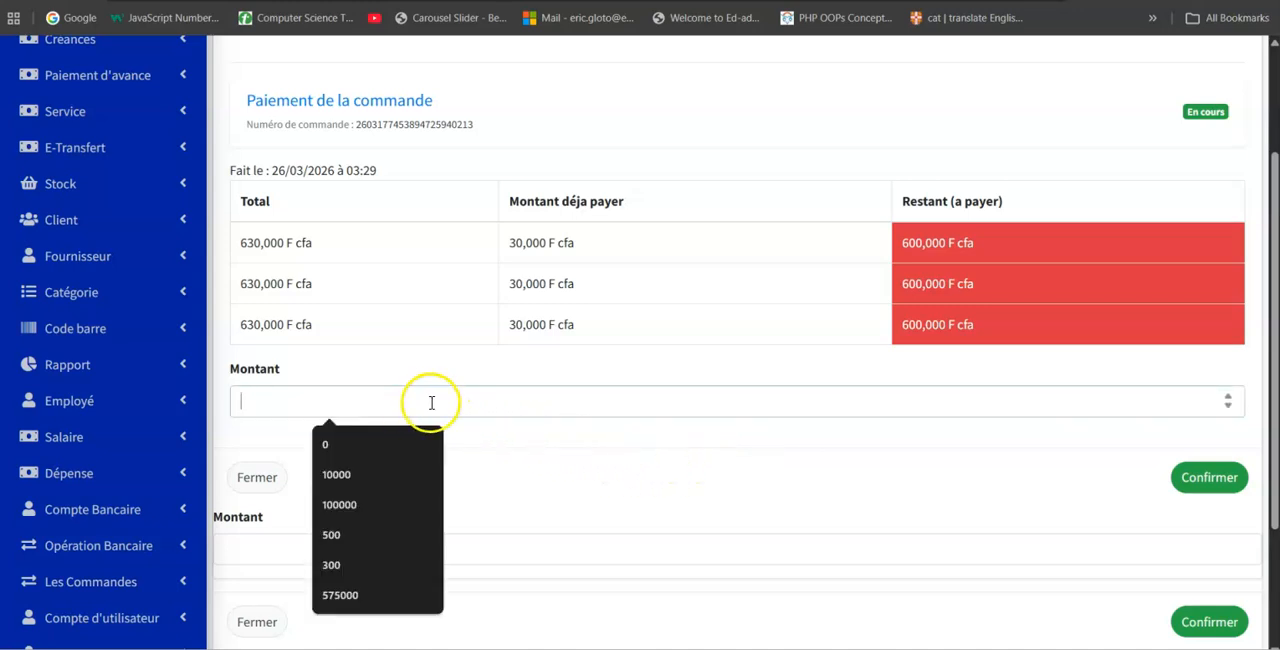
pyautogui.scroll(-2, 431, 402)
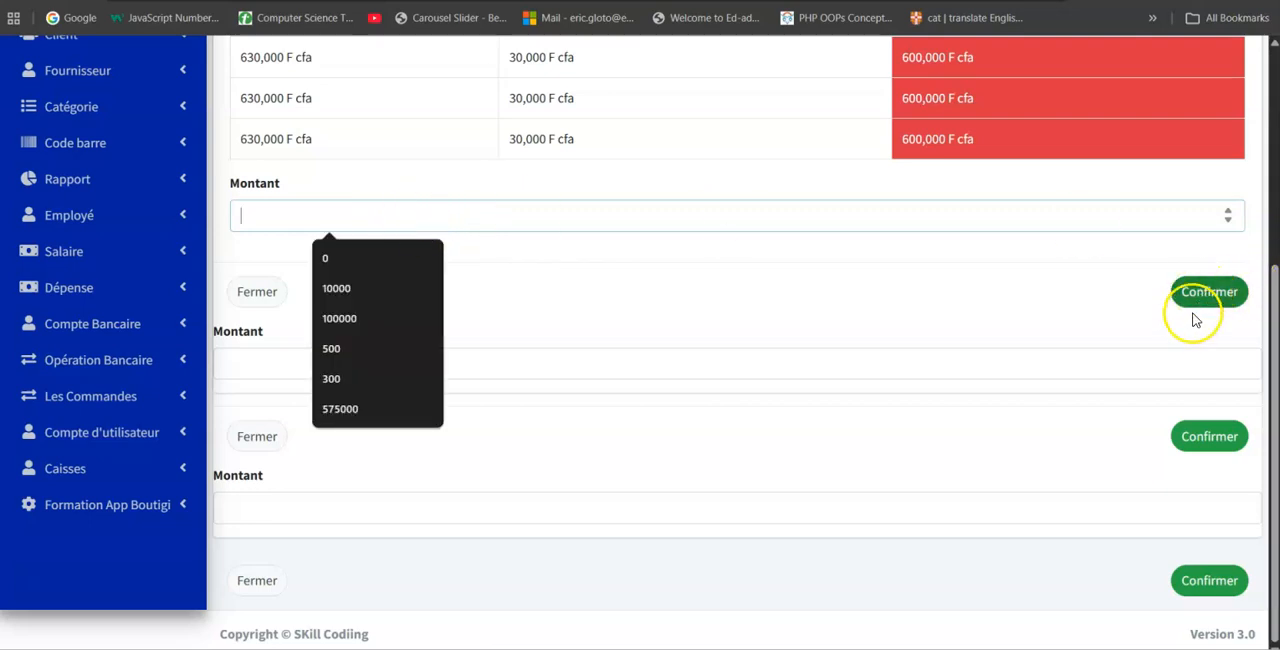
pyautogui.scroll(1, 1203, 285)
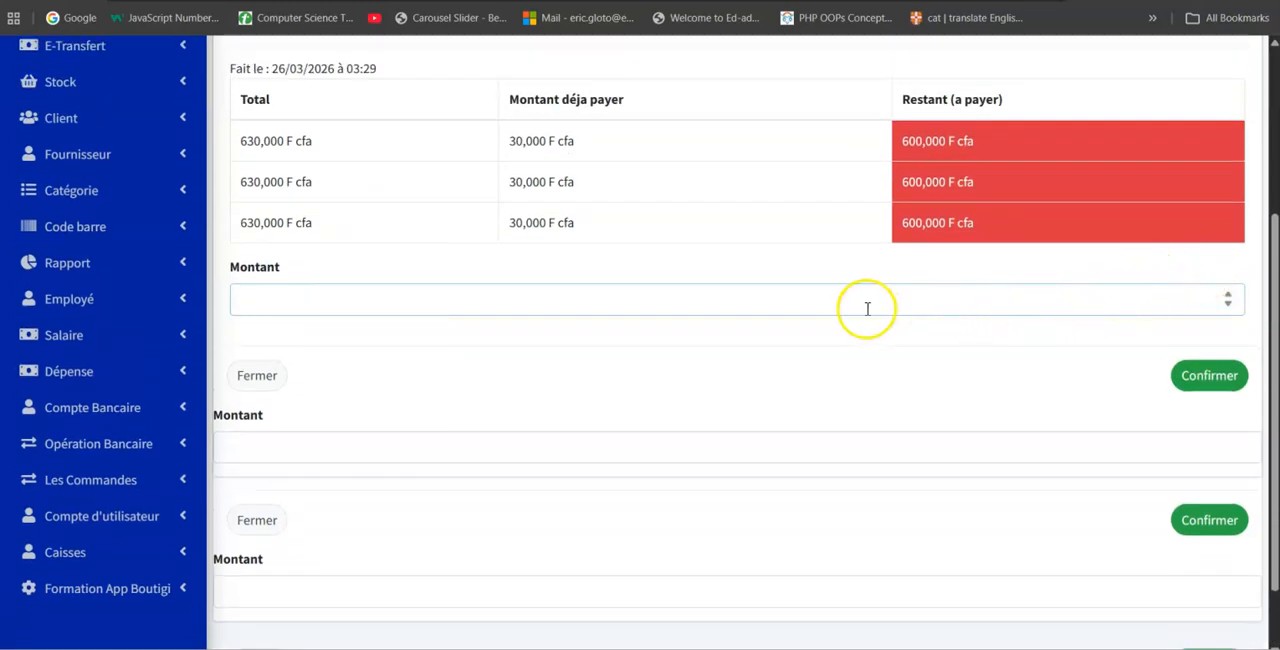
pyautogui.scroll(3, 837, 309)
pyautogui.scroll(-2, 792, 382)
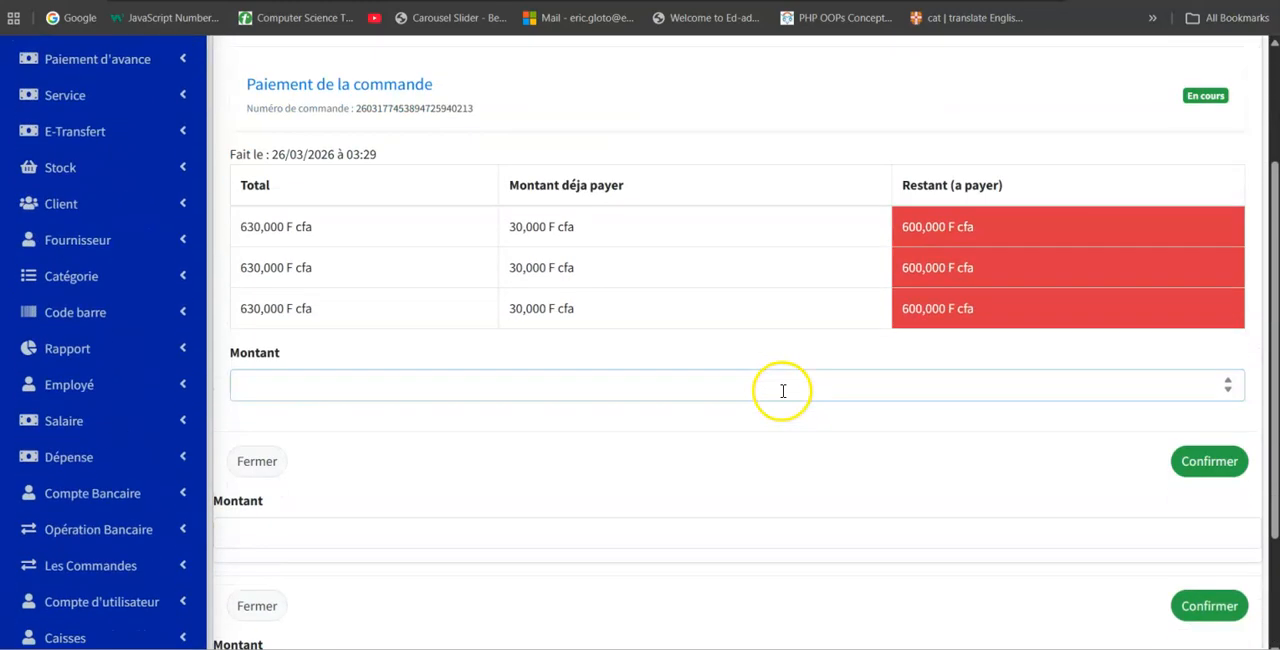
pyautogui.click(514, 389)
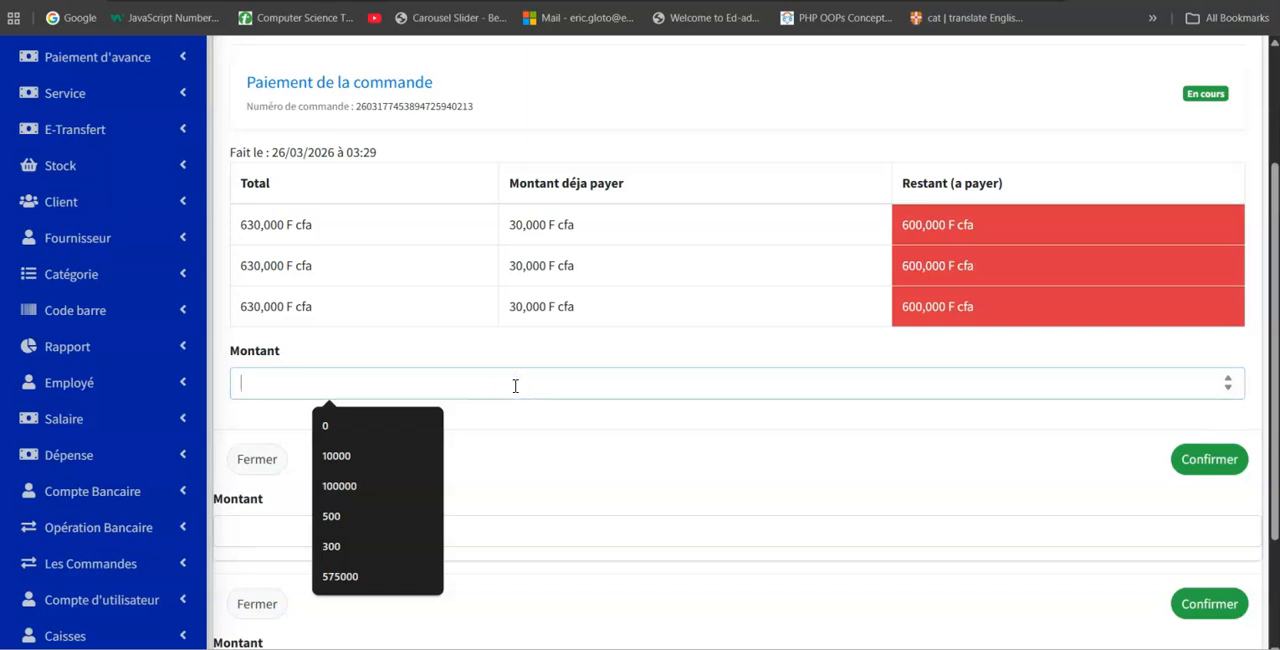
pyautogui.write('1000')
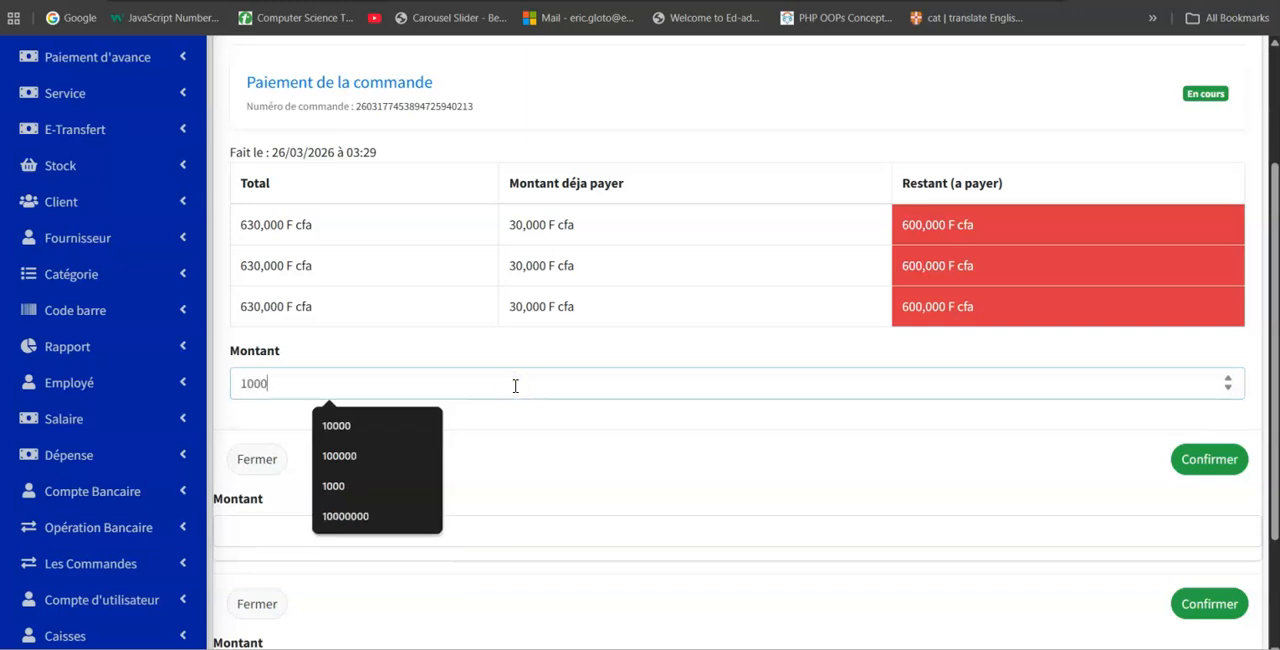
pyautogui.write('00')
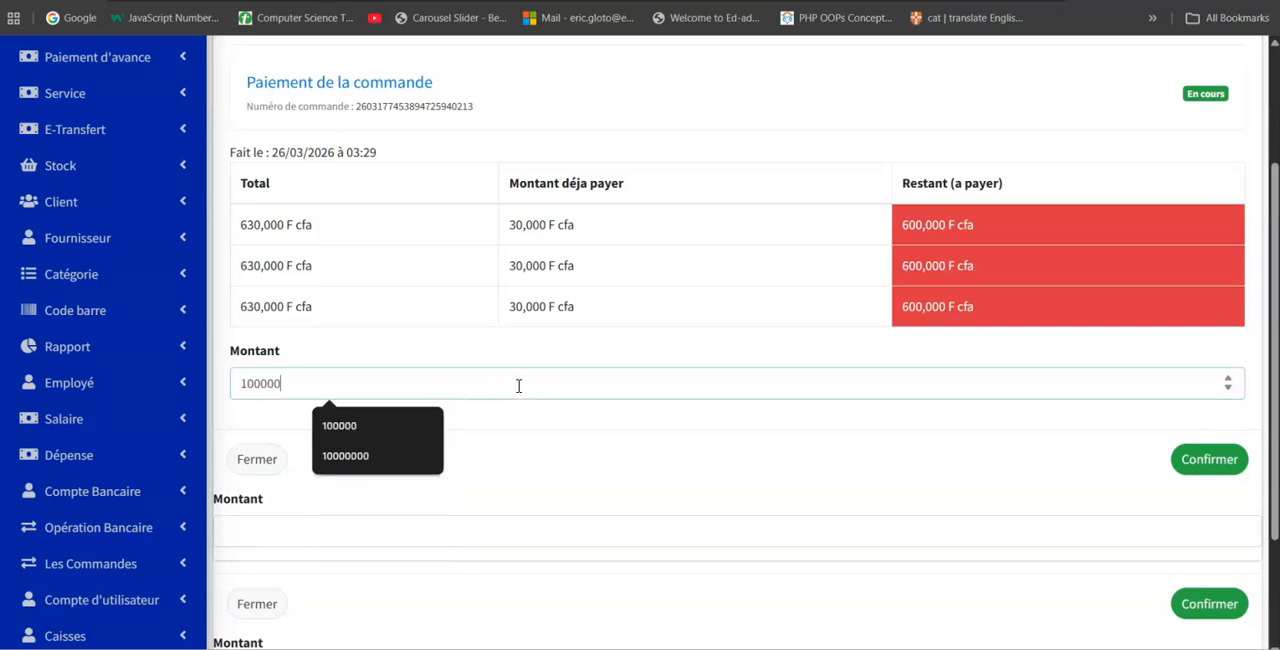
pyautogui.click(1190, 460)
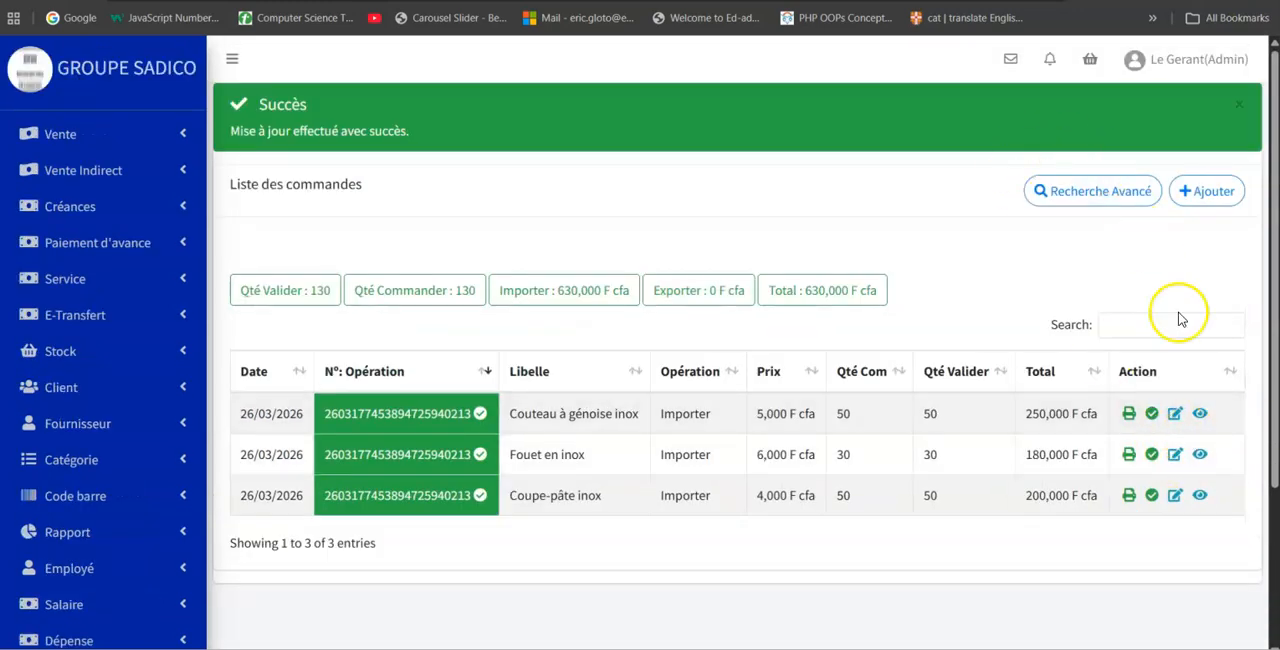
# Check the order's amount already paid in the Couteau à génoise inox line's payment dialog, and close it.
pyautogui.click(1174, 413)
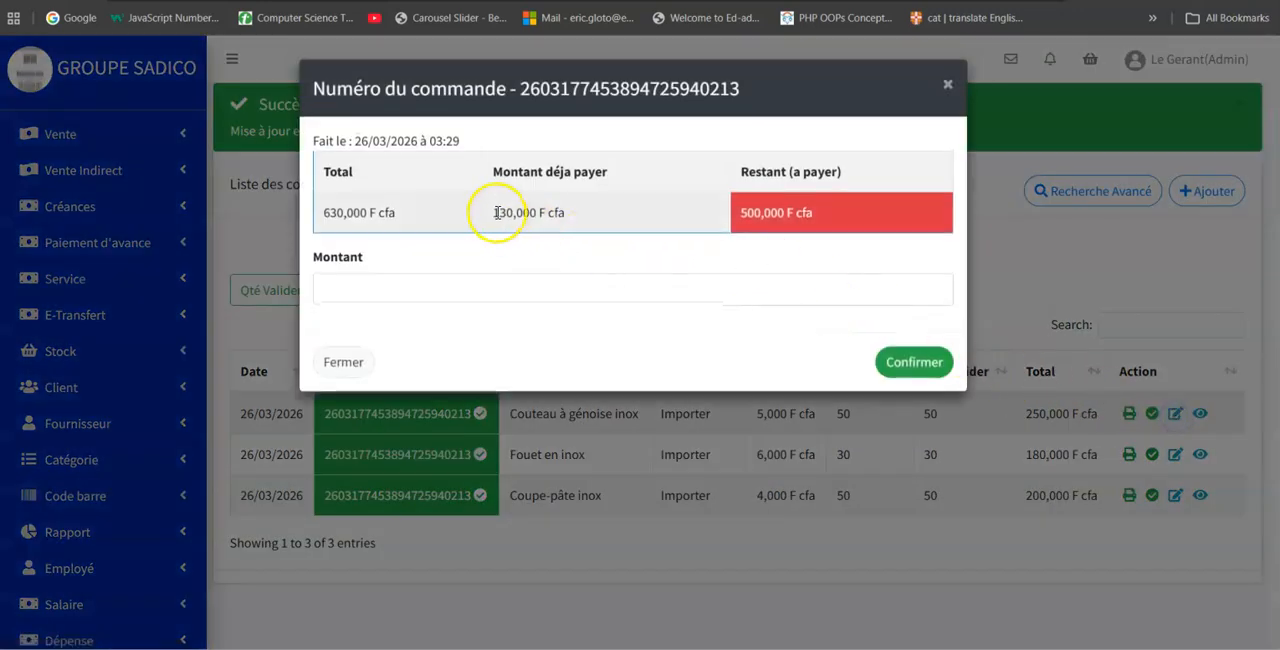
pyautogui.moveTo(491, 222); pyautogui.dragTo(588, 232)
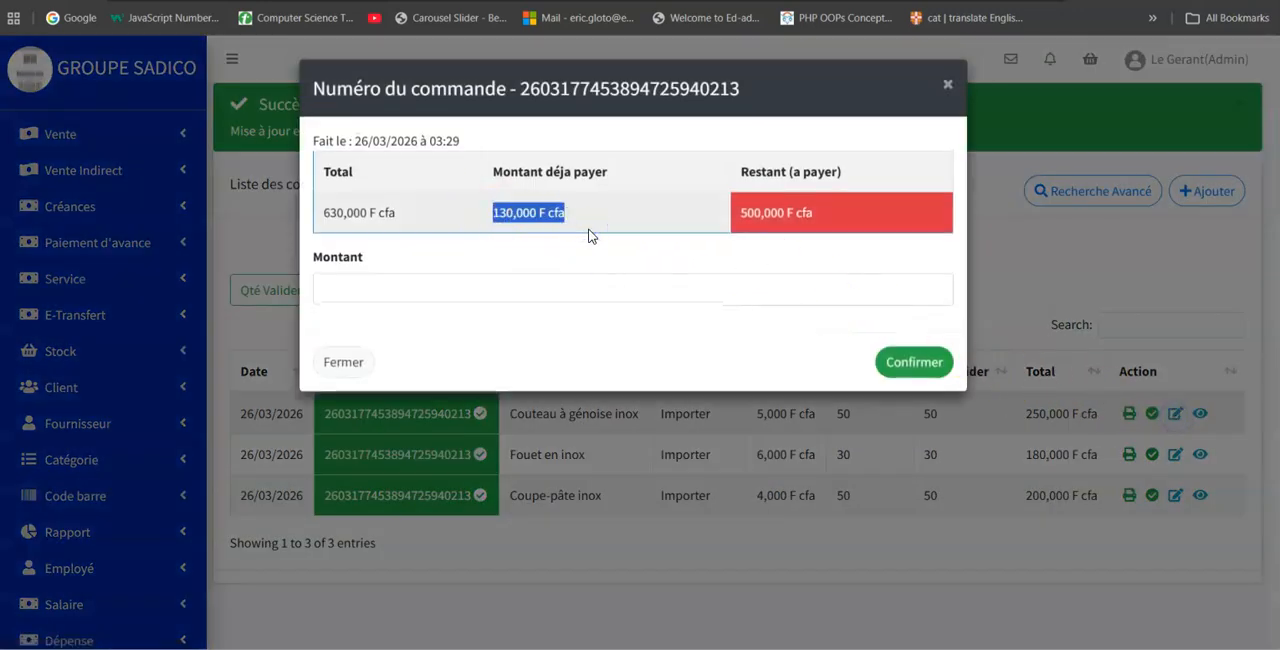
pyautogui.click(947, 85)
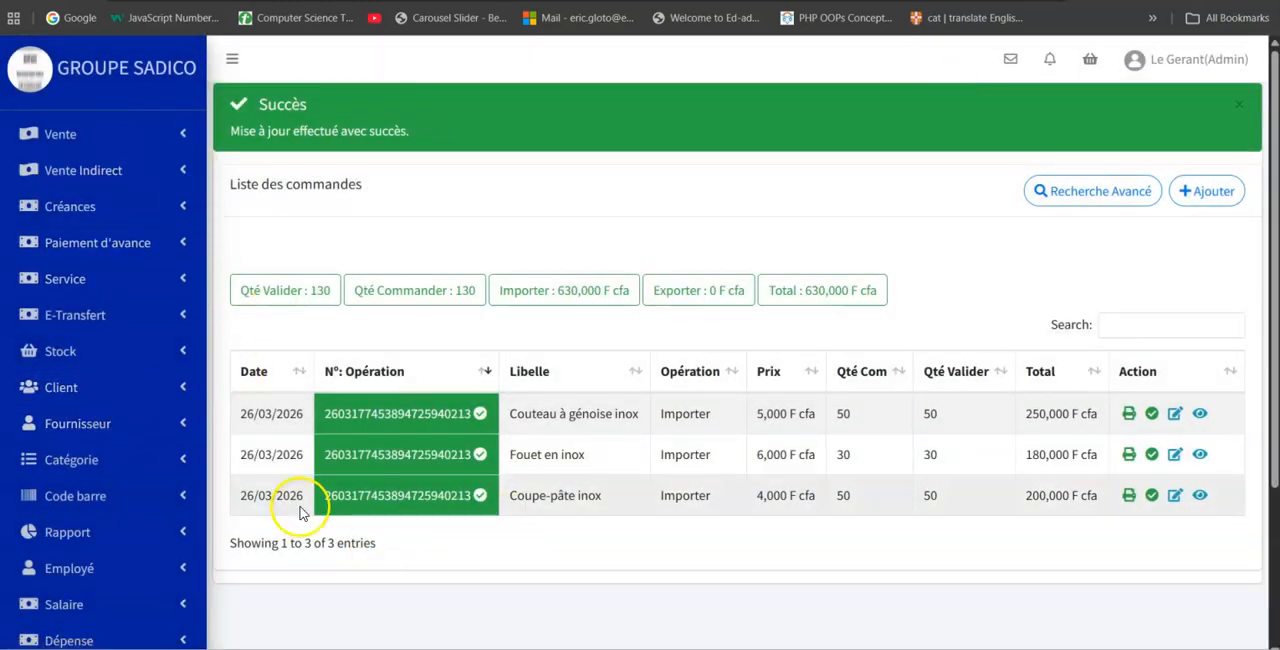
# Display the Mon Stock product list and the Entrepot stock list.
pyautogui.click(125, 360)
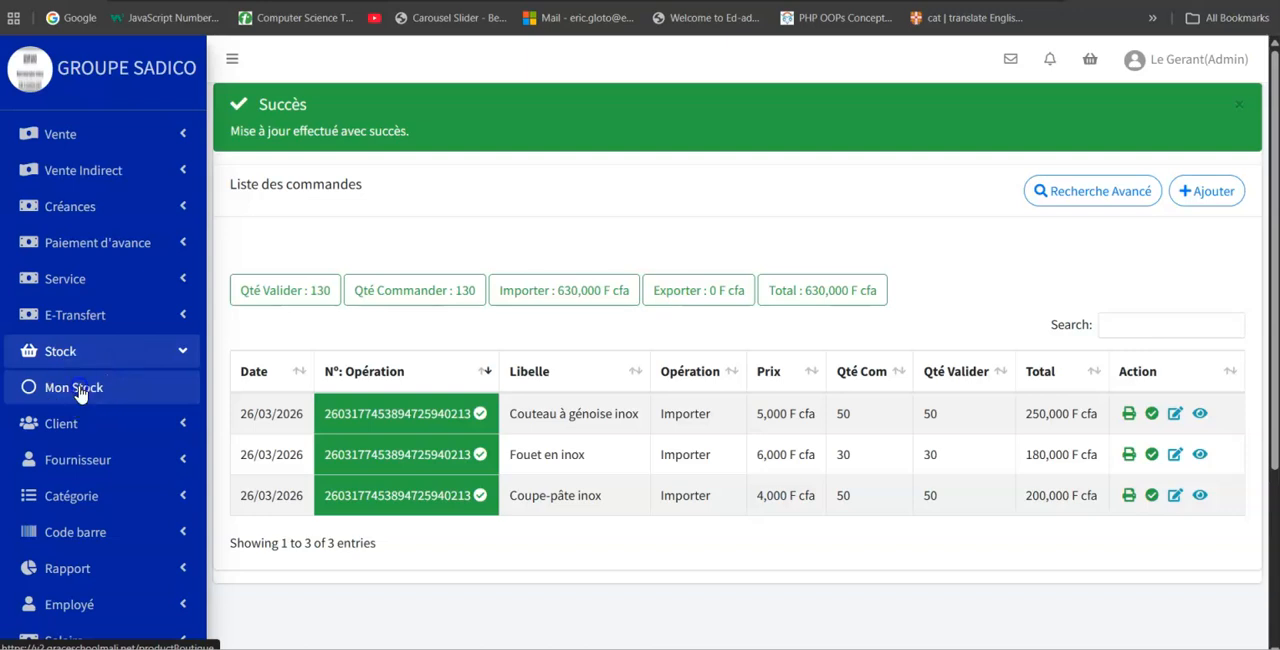
pyautogui.click(80, 390)
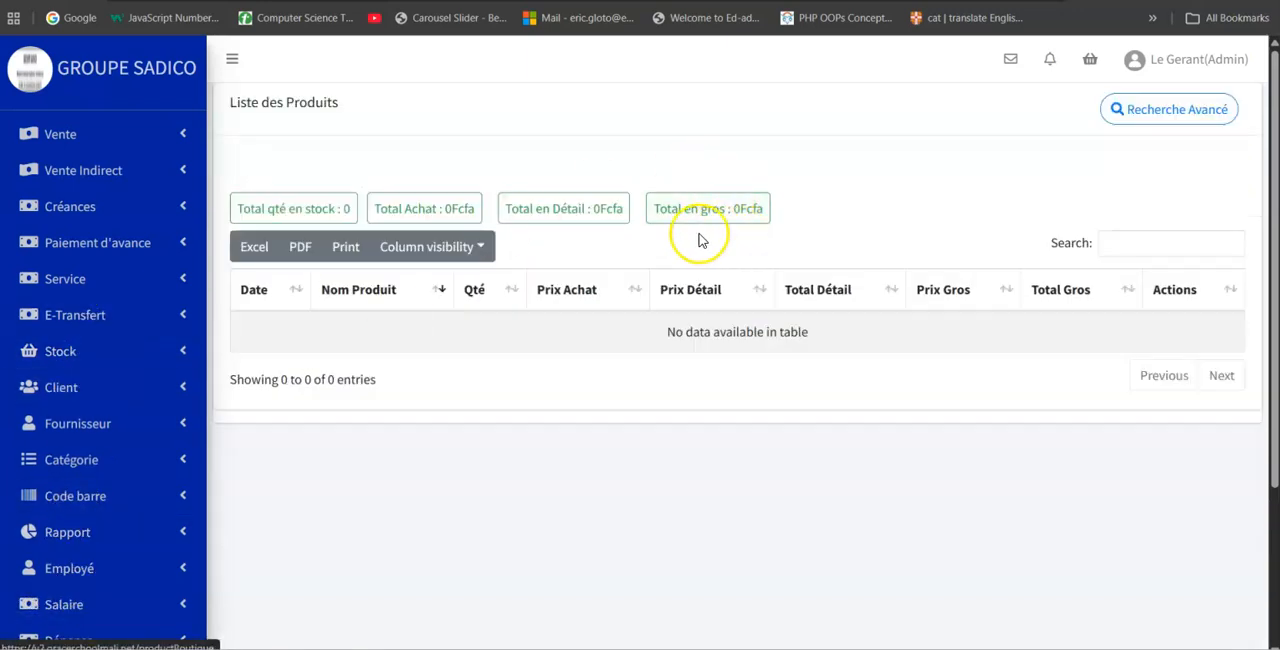
pyautogui.click(158, 366)
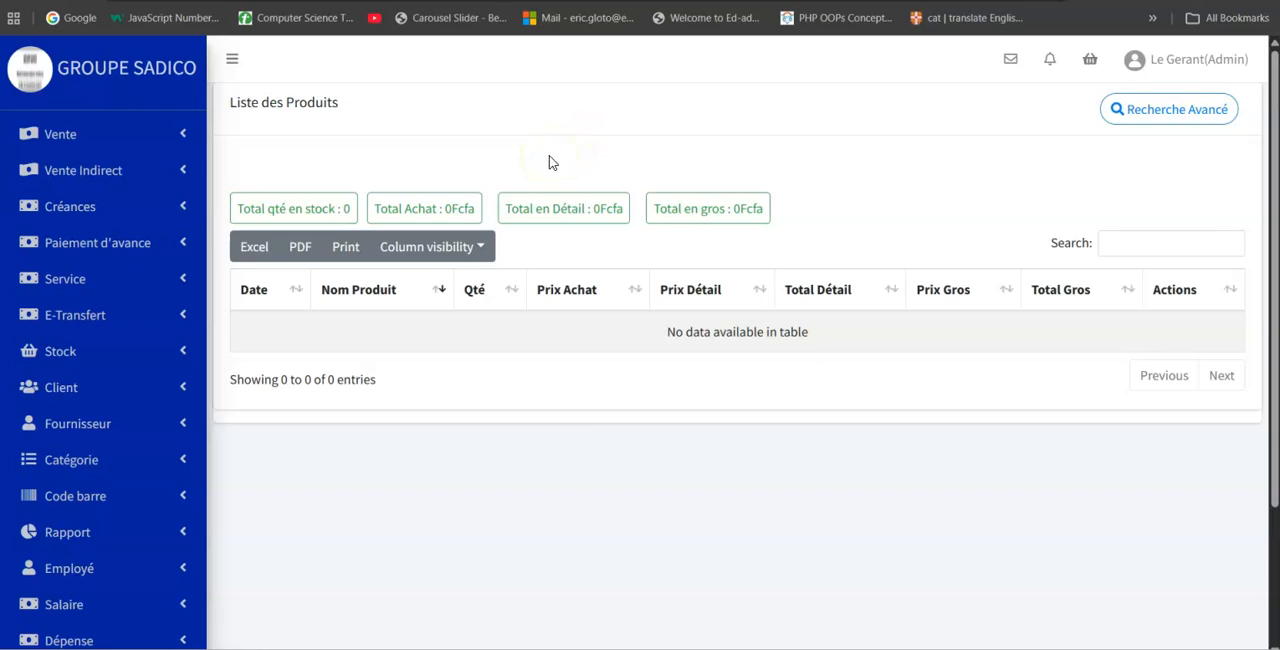
pyautogui.click(95, 350)
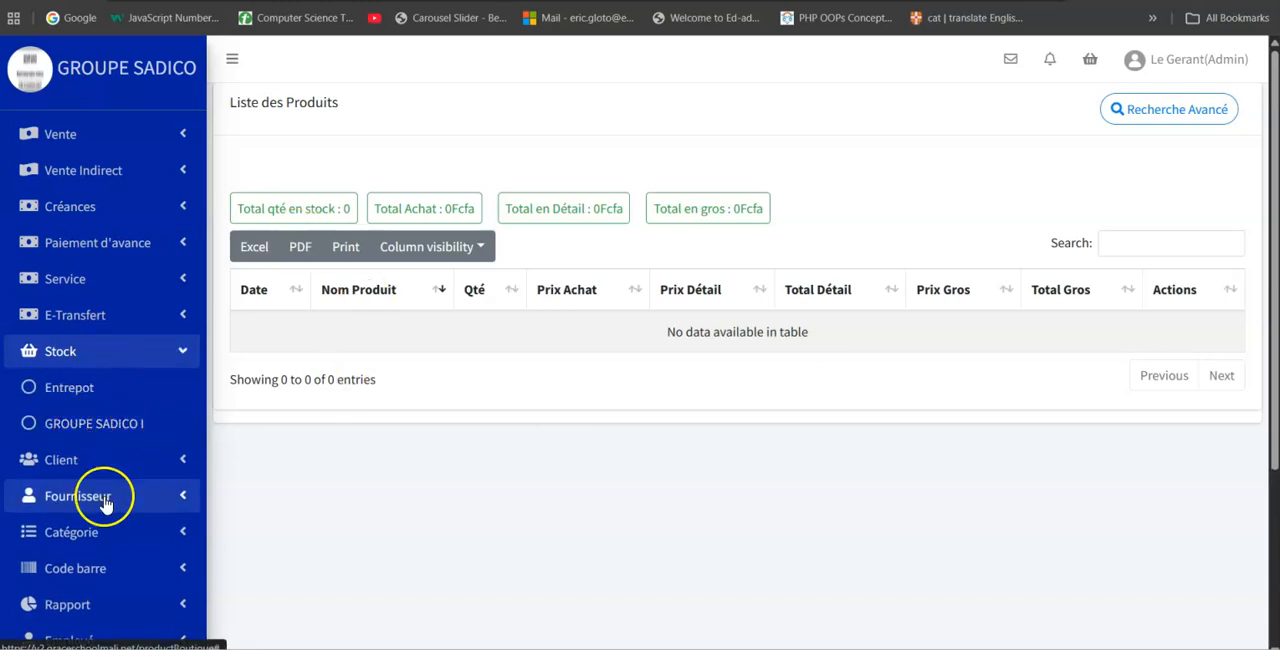
pyautogui.click(89, 400)
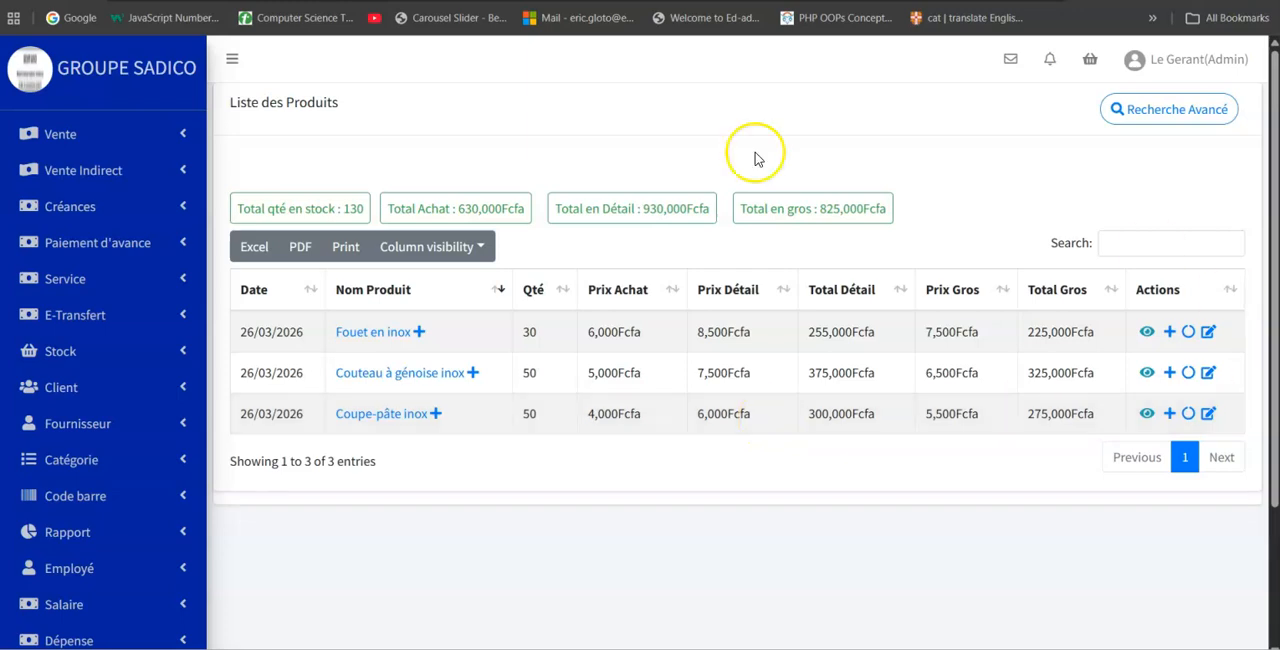
# Examine the Fouet en inox page with its product transfer form and the product's add-quantity dialog, returning to the product list.
pyautogui.click(413, 332)
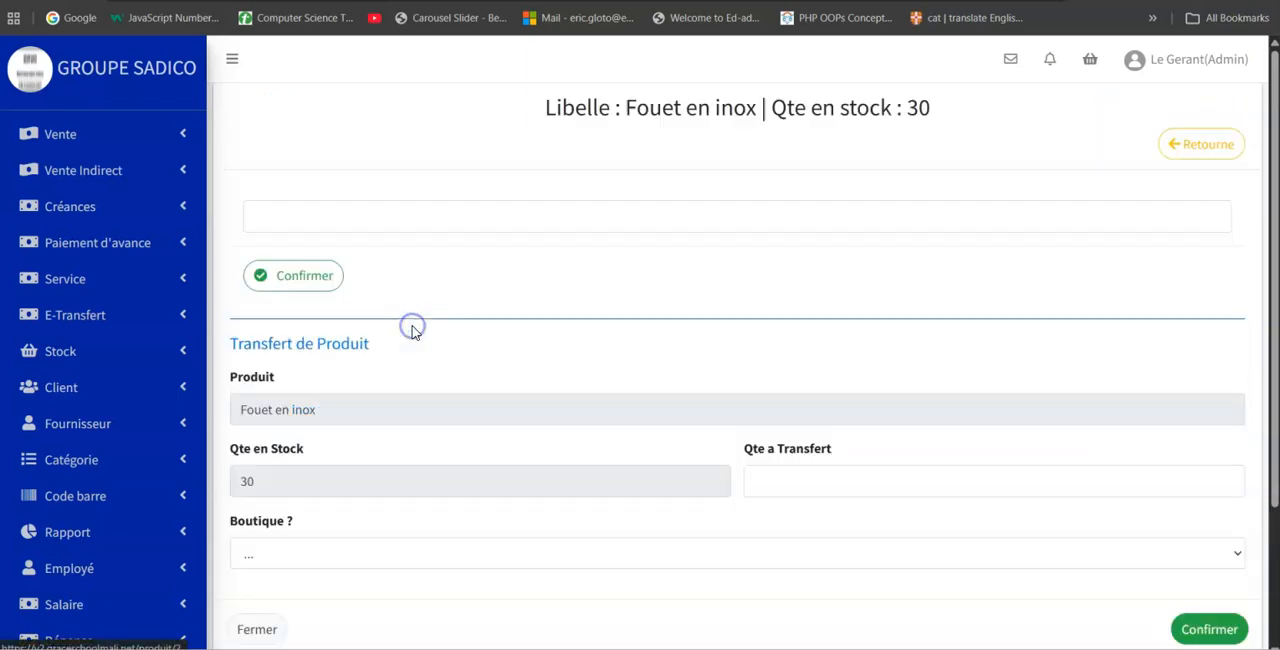
pyautogui.scroll(-2, 830, 400)
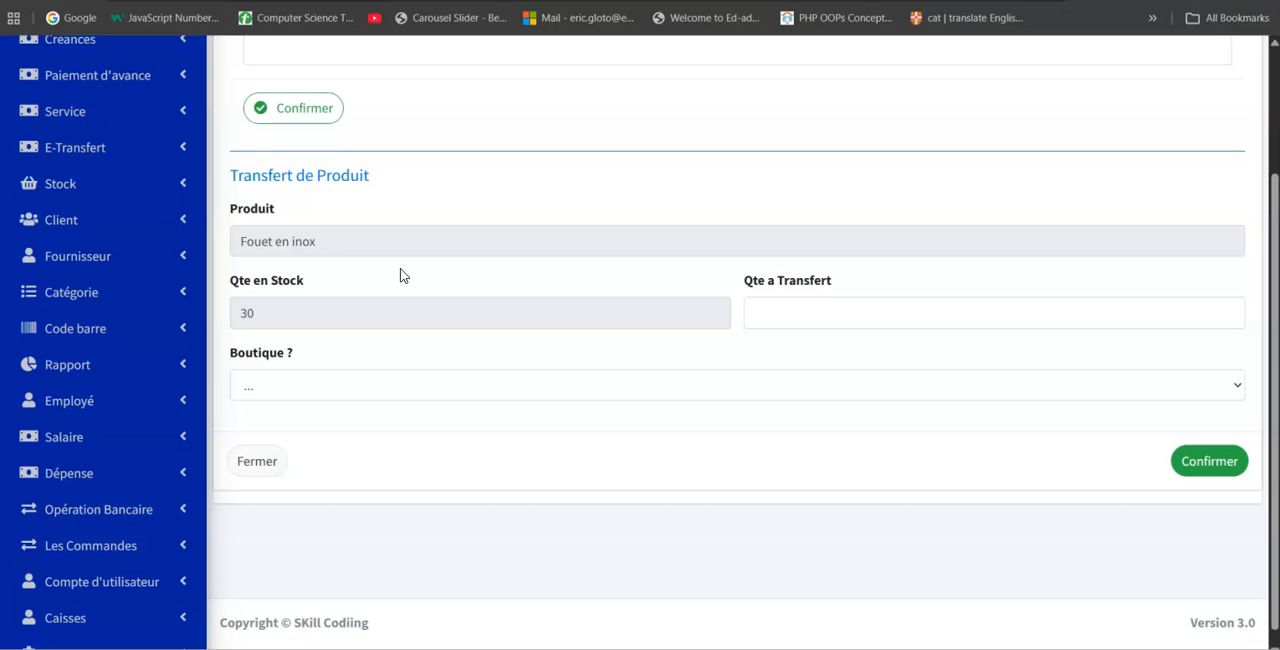
pyautogui.scroll(3, 1189, 286)
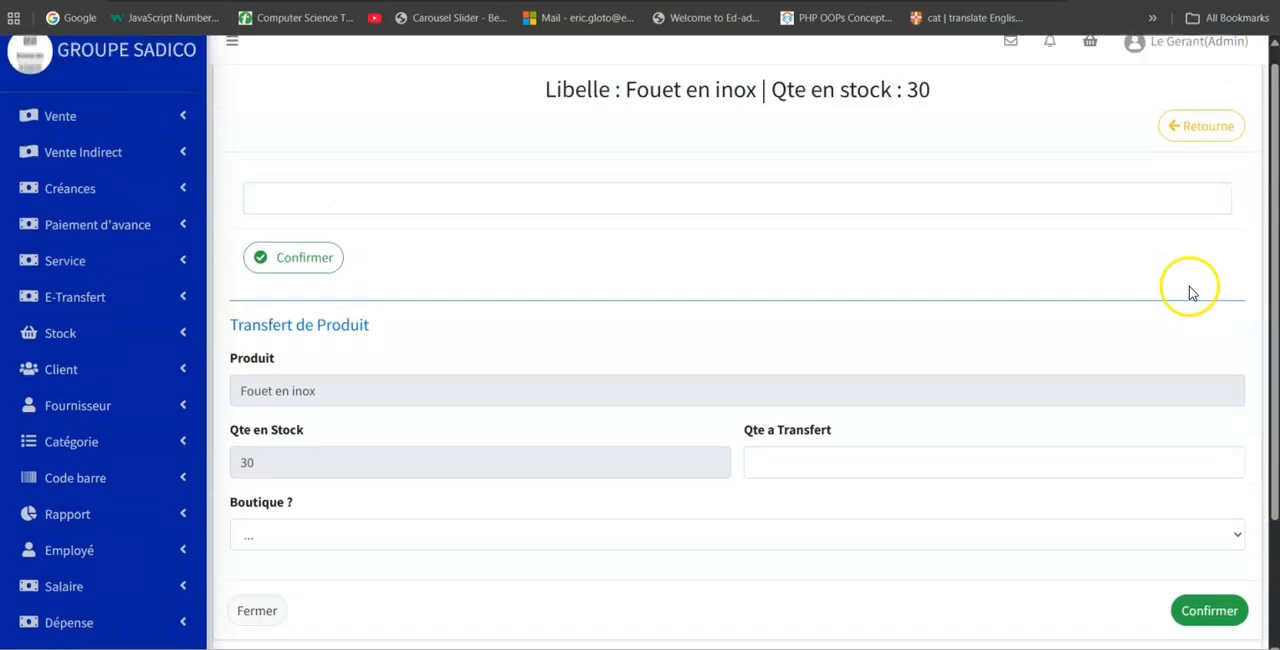
pyautogui.click(1200, 144)
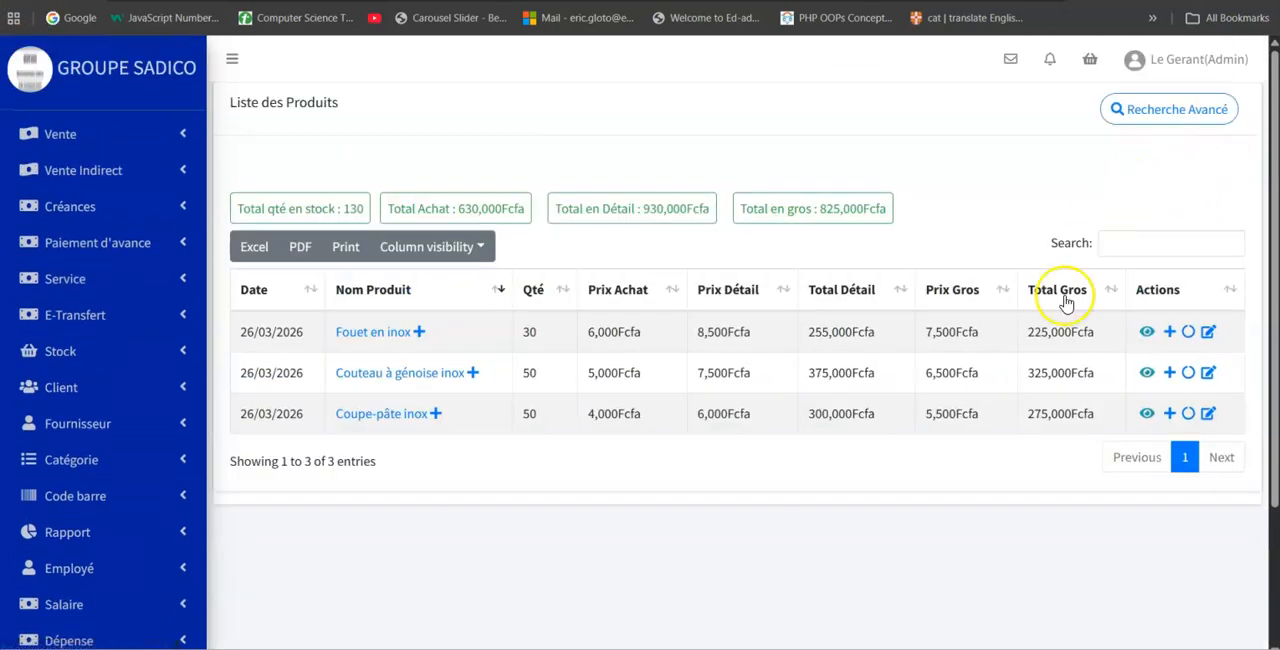
pyautogui.click(1170, 331)
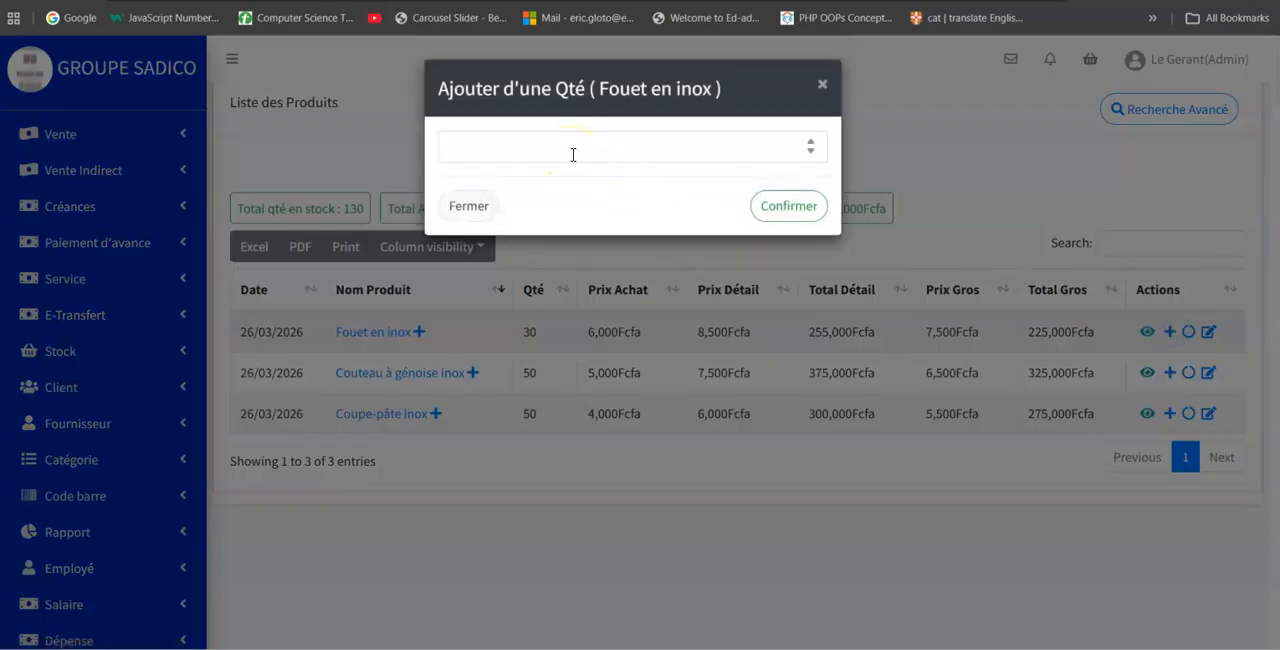
pyautogui.click(818, 86)
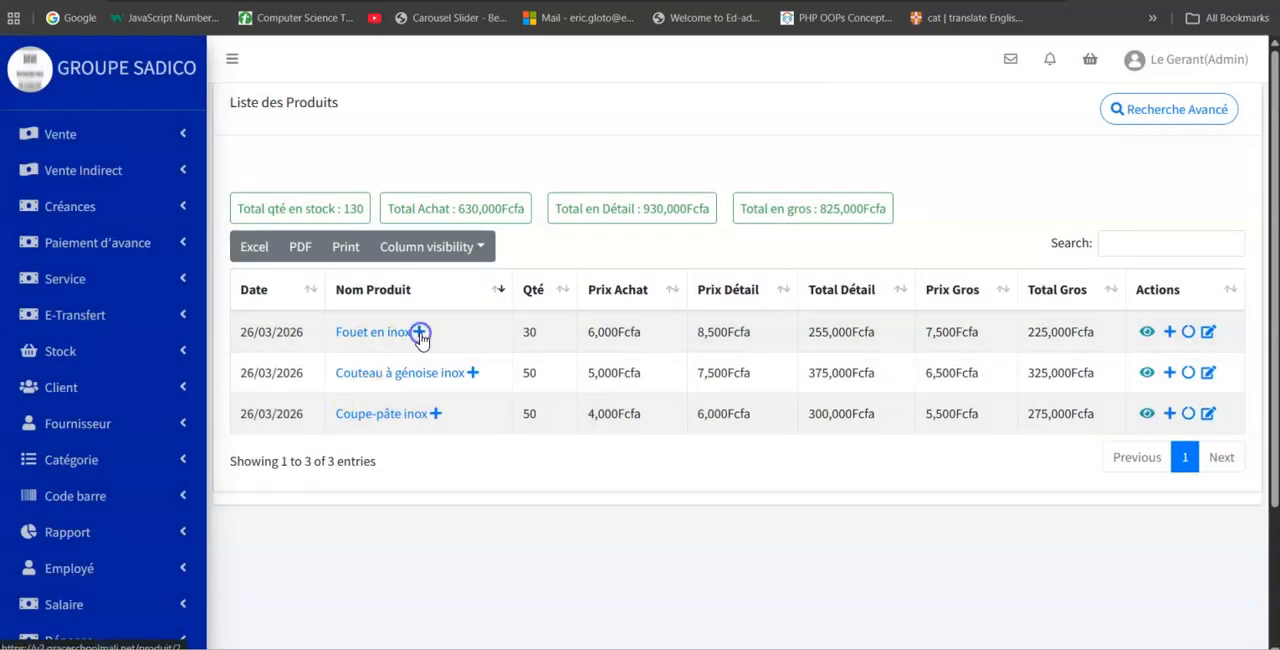
# Examine the Fouet en inox page with its add-quantity and product transfer forms, and return to the product list.
pyautogui.click(419, 332)
pyautogui.click(595, 209)
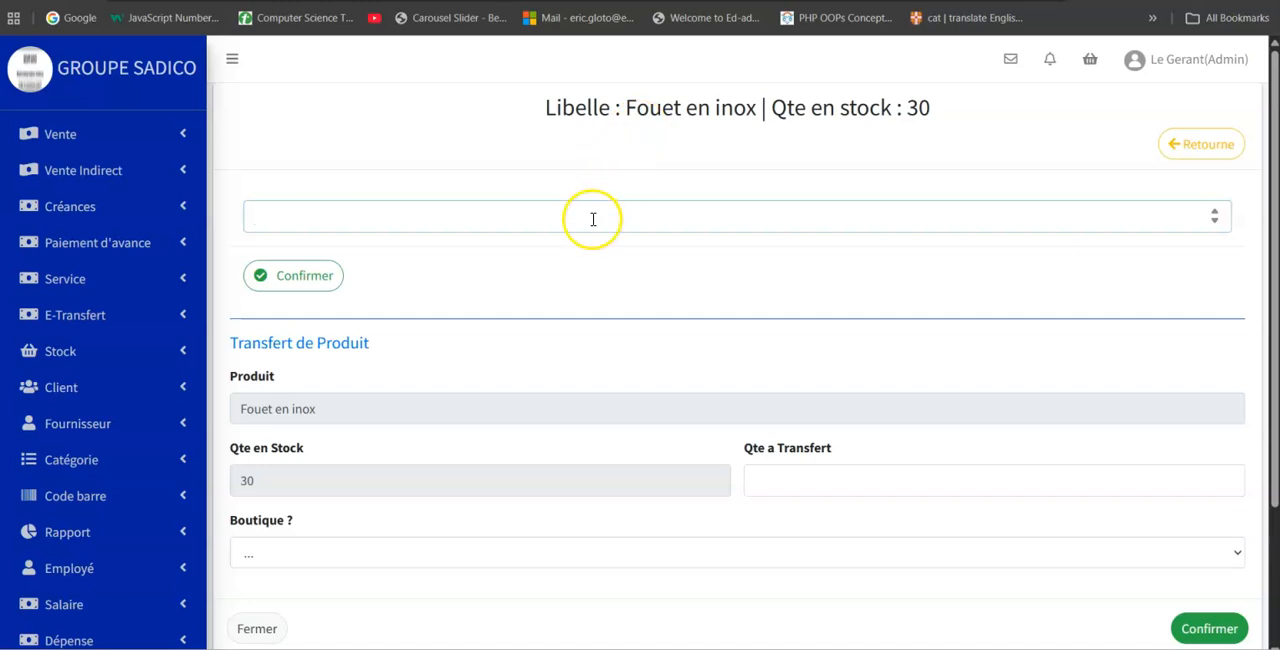
pyautogui.scroll(-3, 591, 294)
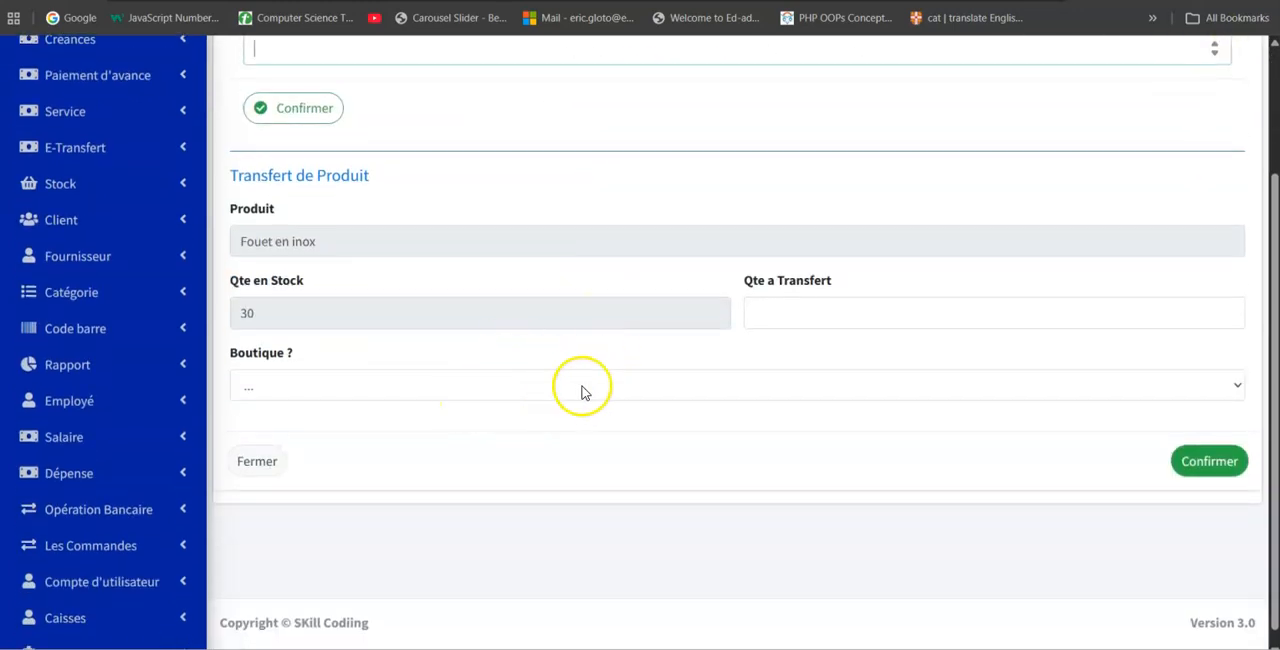
pyautogui.scroll(1, 760, 388)
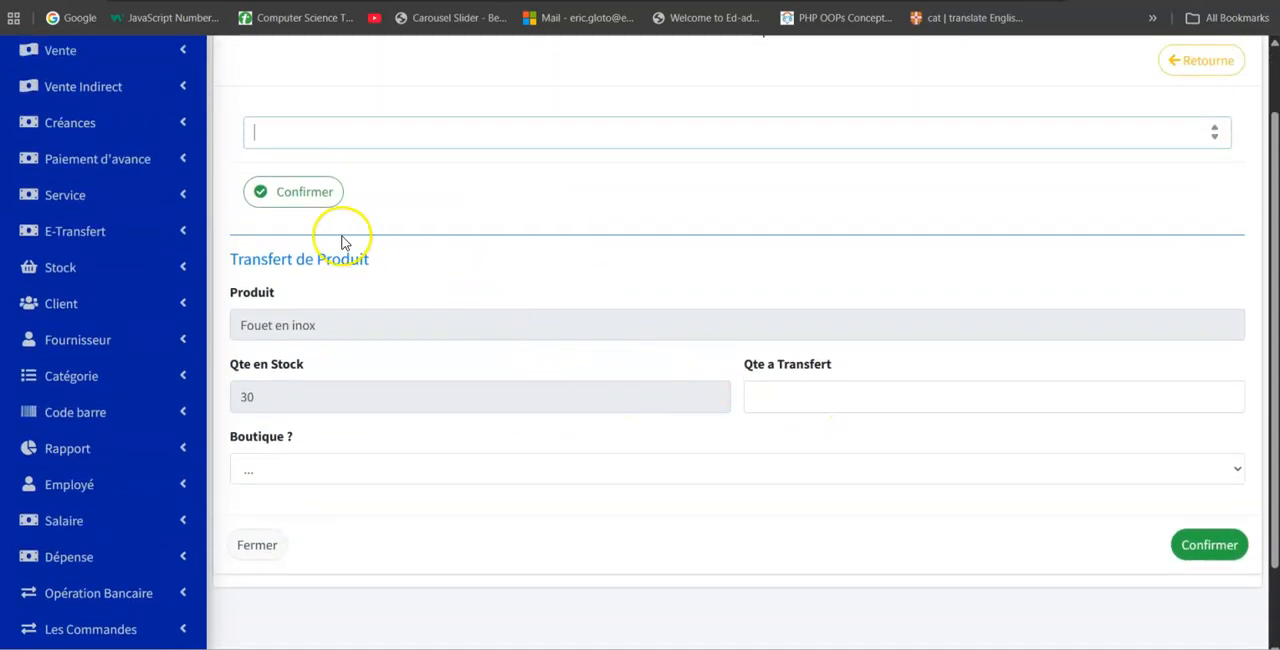
pyautogui.click(1213, 62)
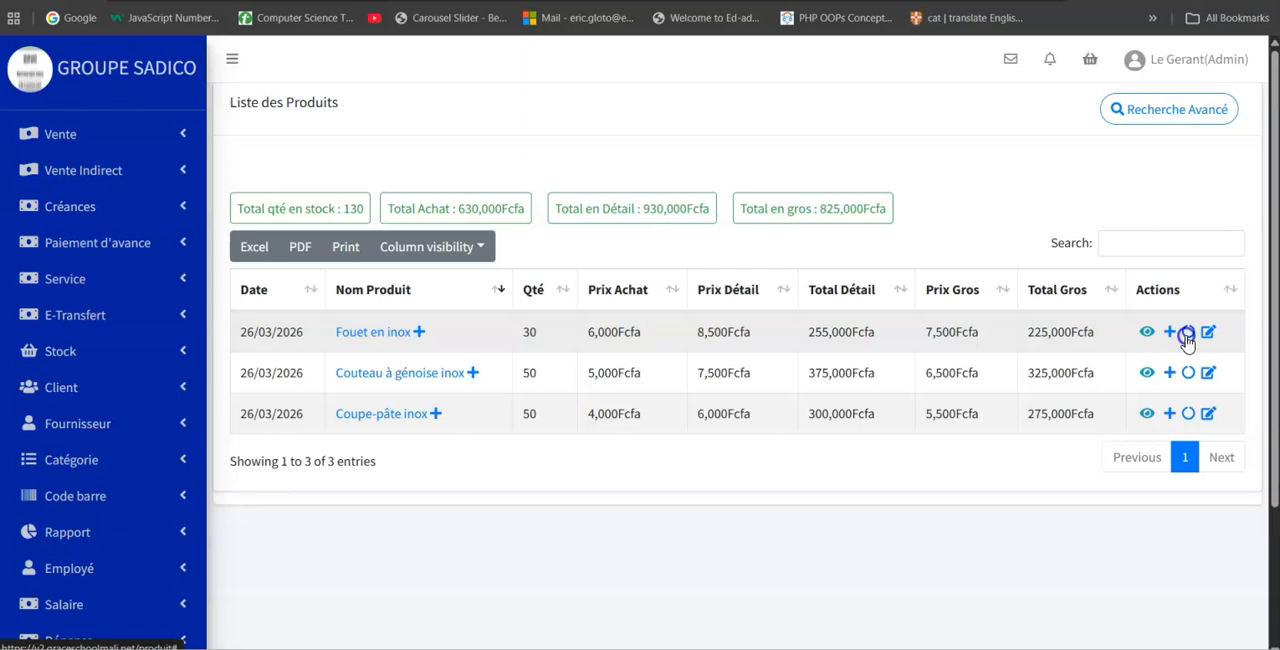
# Transfer 15 units of Fouet en inox from the warehouse to the GROUPE SADICO I shop.
pyautogui.click(1186, 334)
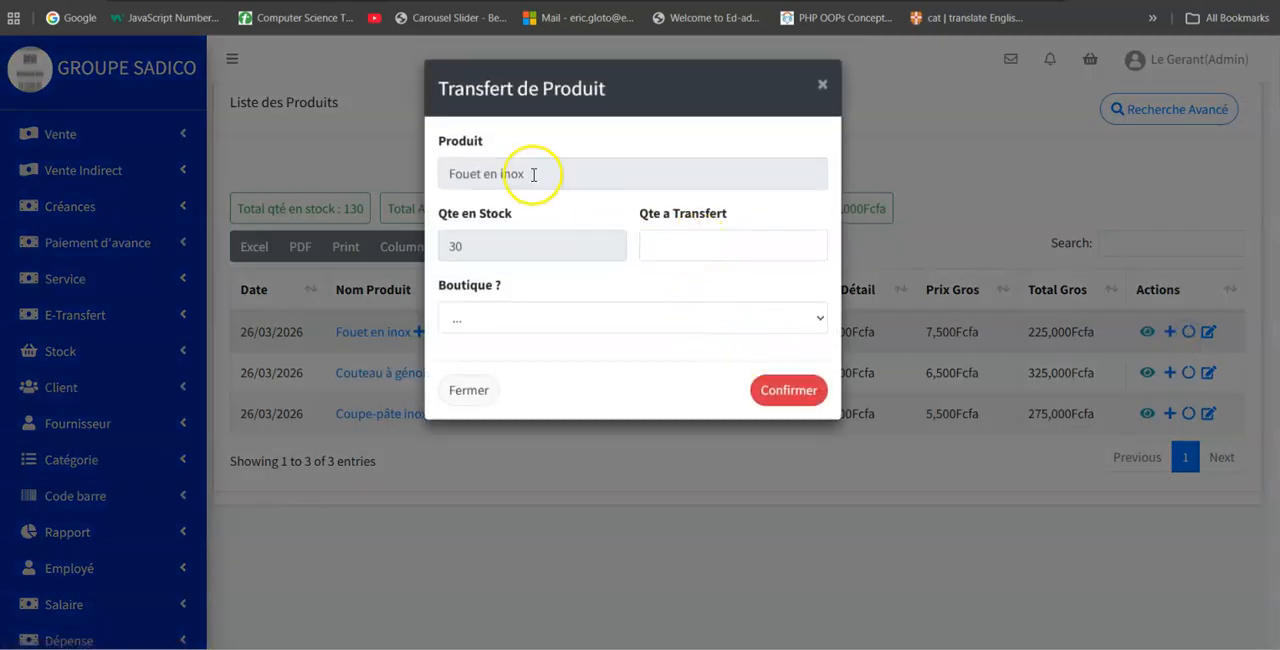
pyautogui.click(666, 247)
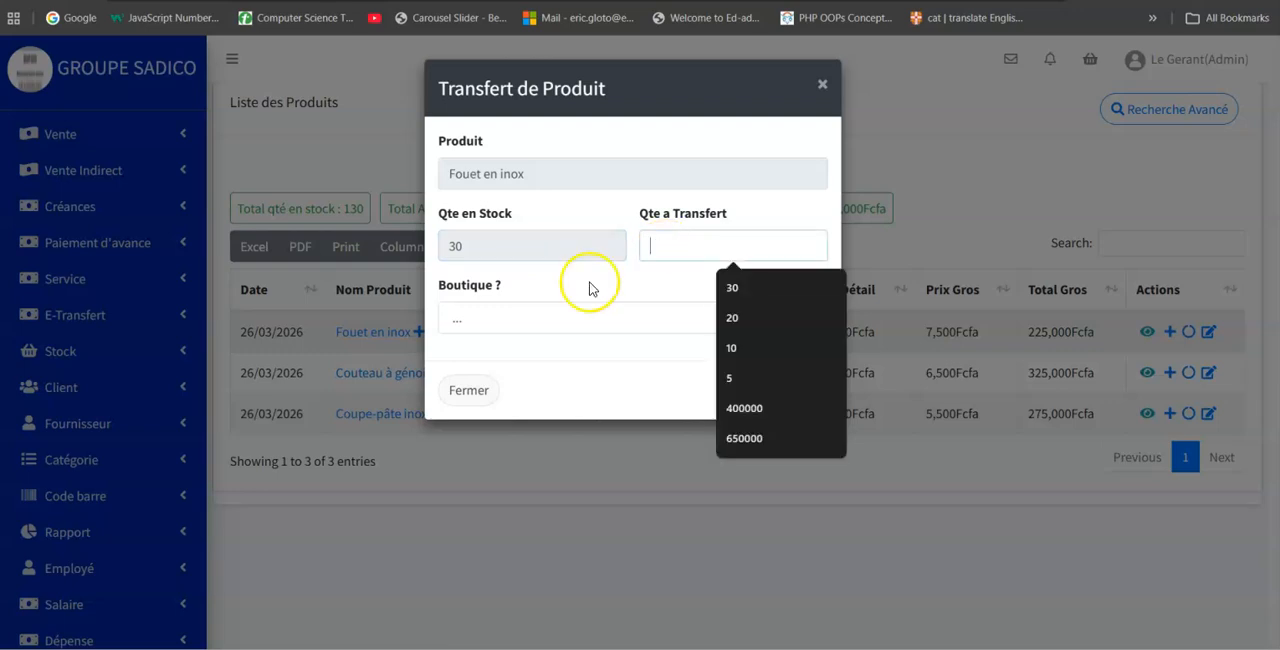
pyautogui.click(569, 316)
pyautogui.click(569, 316)
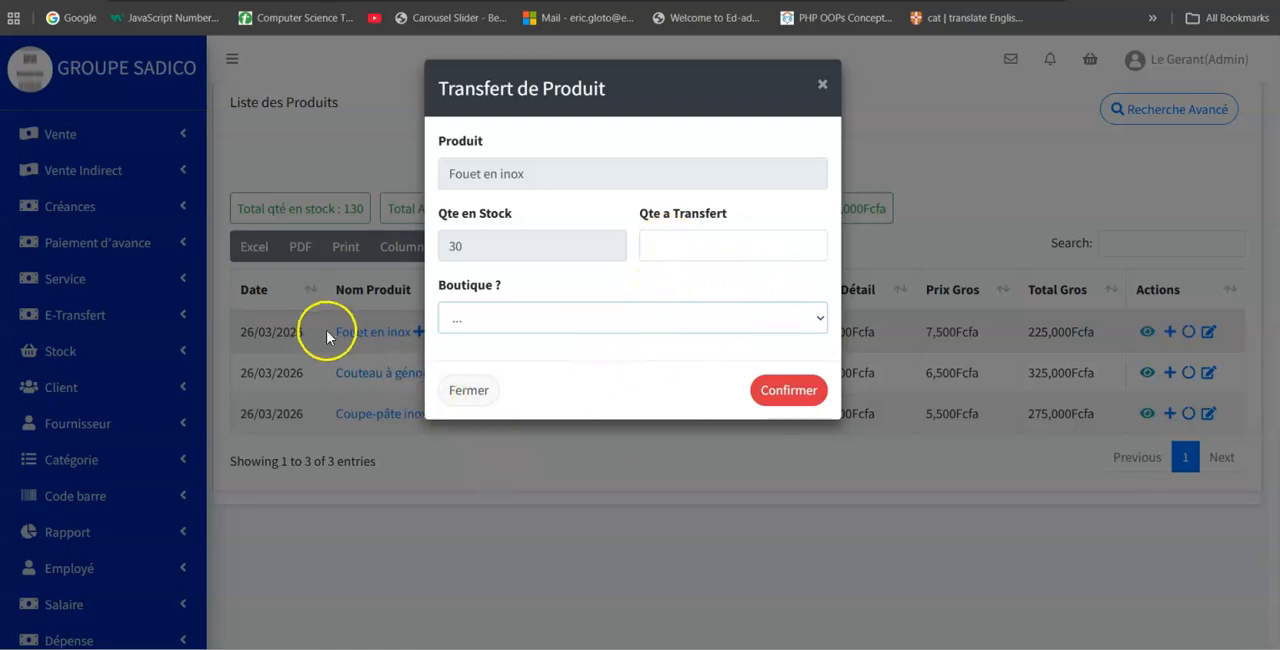
pyautogui.click(735, 244)
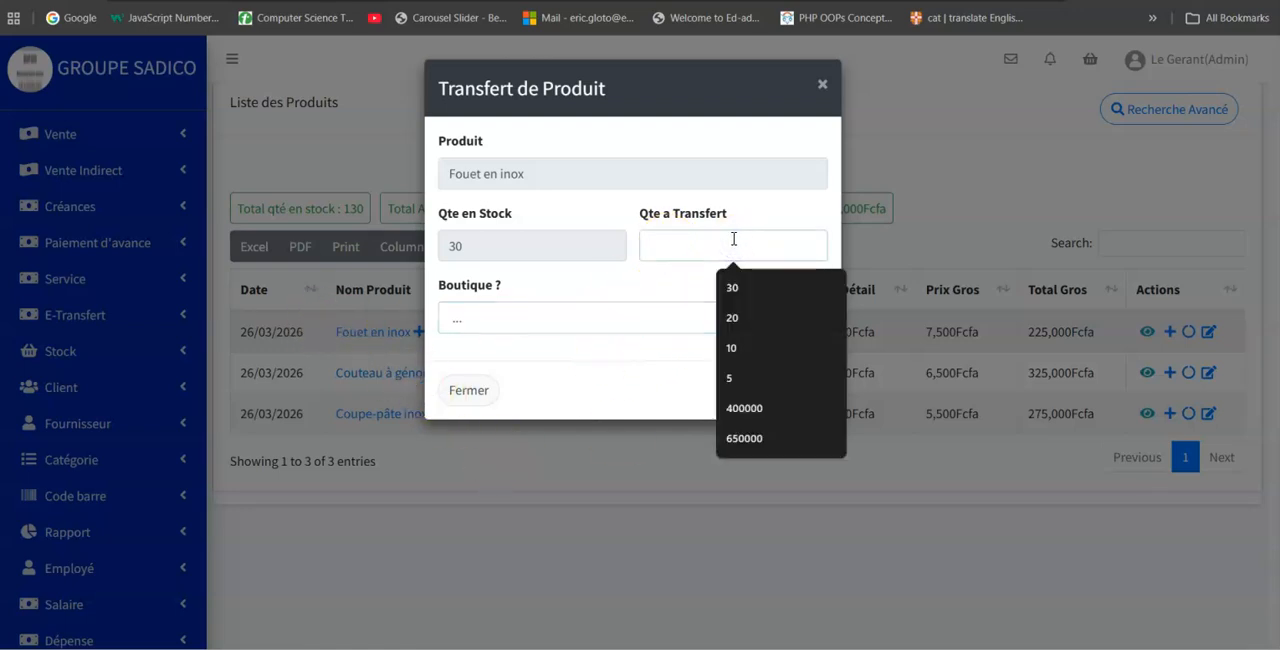
pyautogui.write('15')
pyautogui.click(531, 312)
pyautogui.click(522, 366)
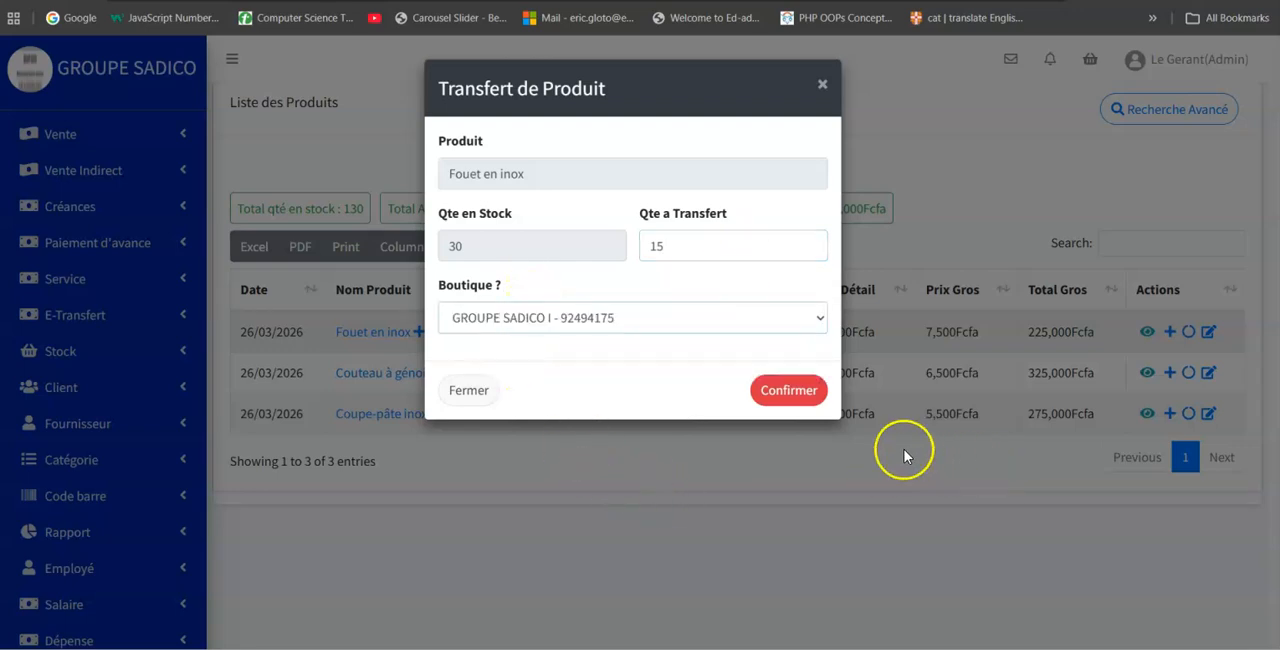
pyautogui.click(789, 390)
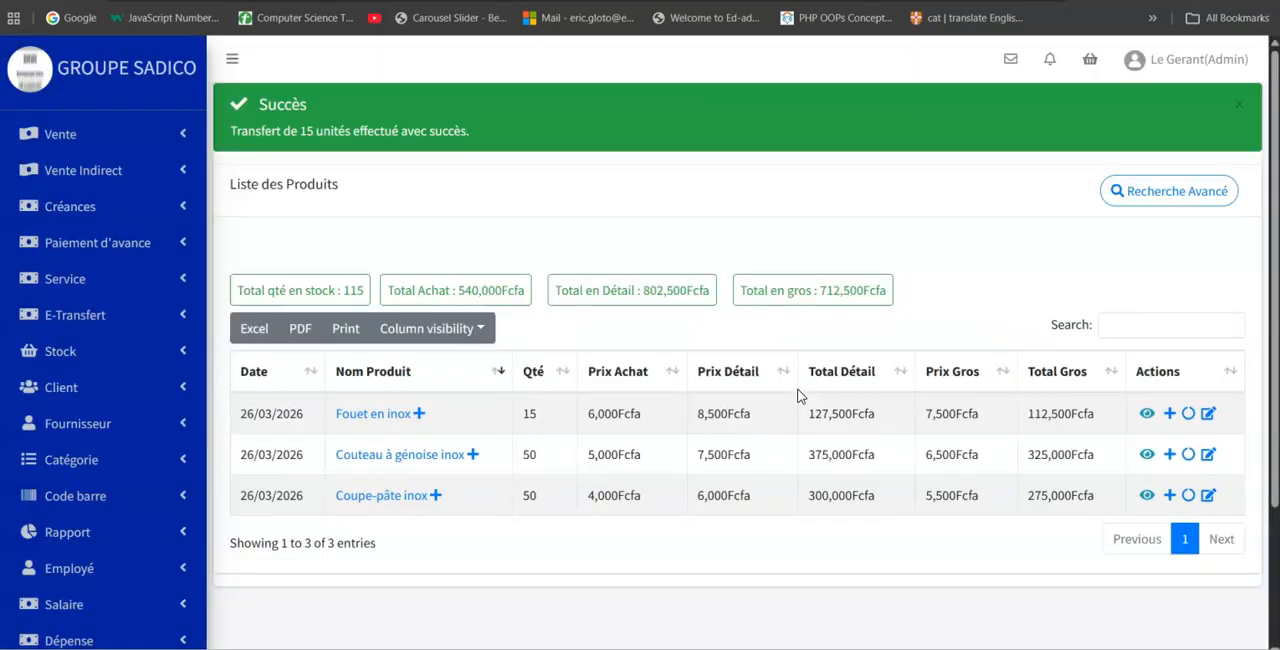
# Check the remaining Fouet en inox stock in its product transfer dialog, and close the dialog.
pyautogui.click(1188, 414)
pyautogui.click(491, 246)
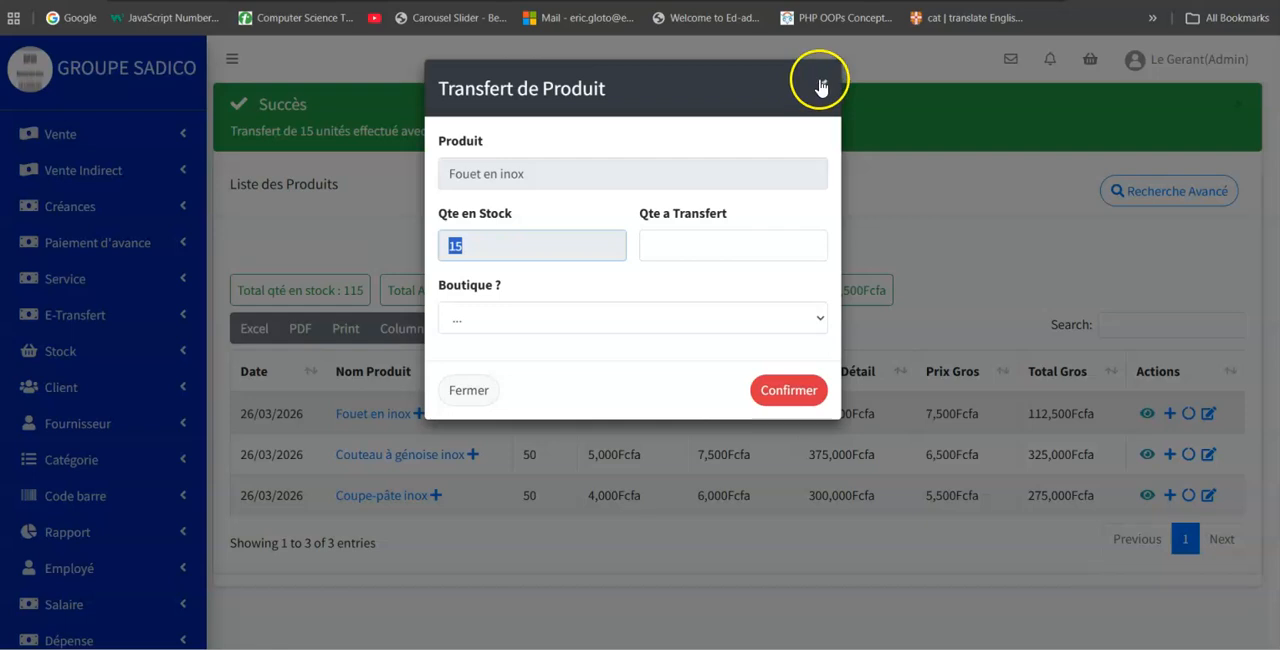
pyautogui.click(822, 84)
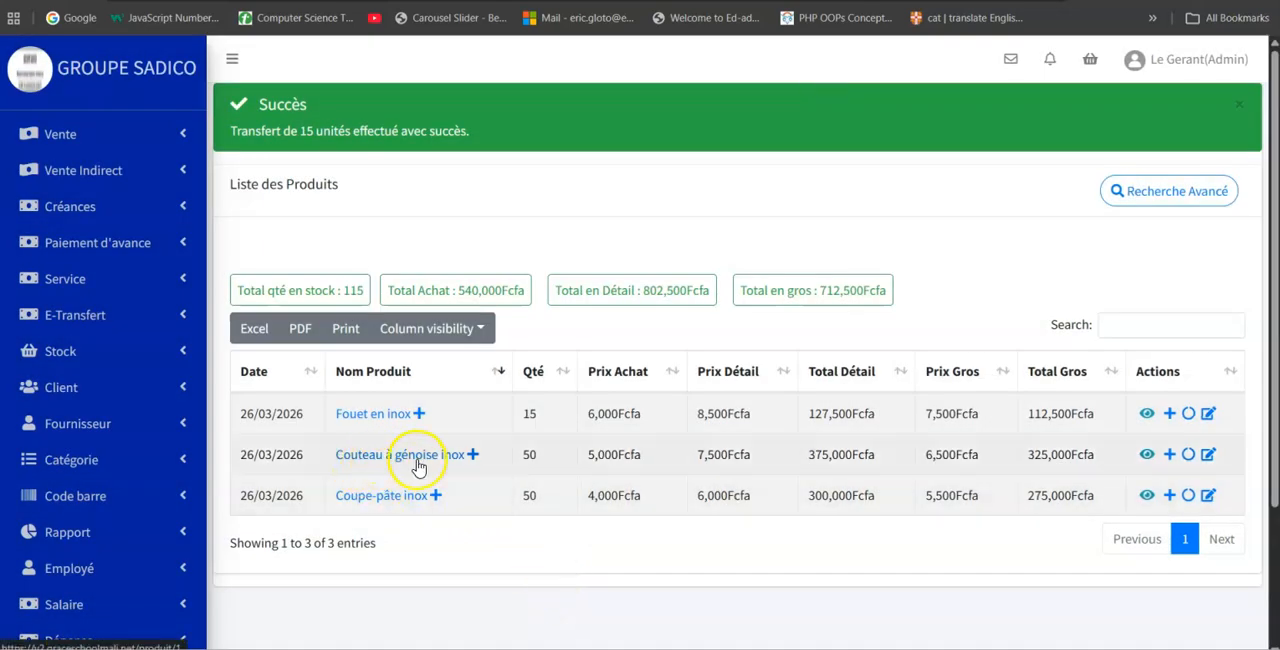
# Transfer 25 units of Couteau à génoise inox to the GROUPE SADICO I shop from the product's own page.
pyautogui.click(398, 458)
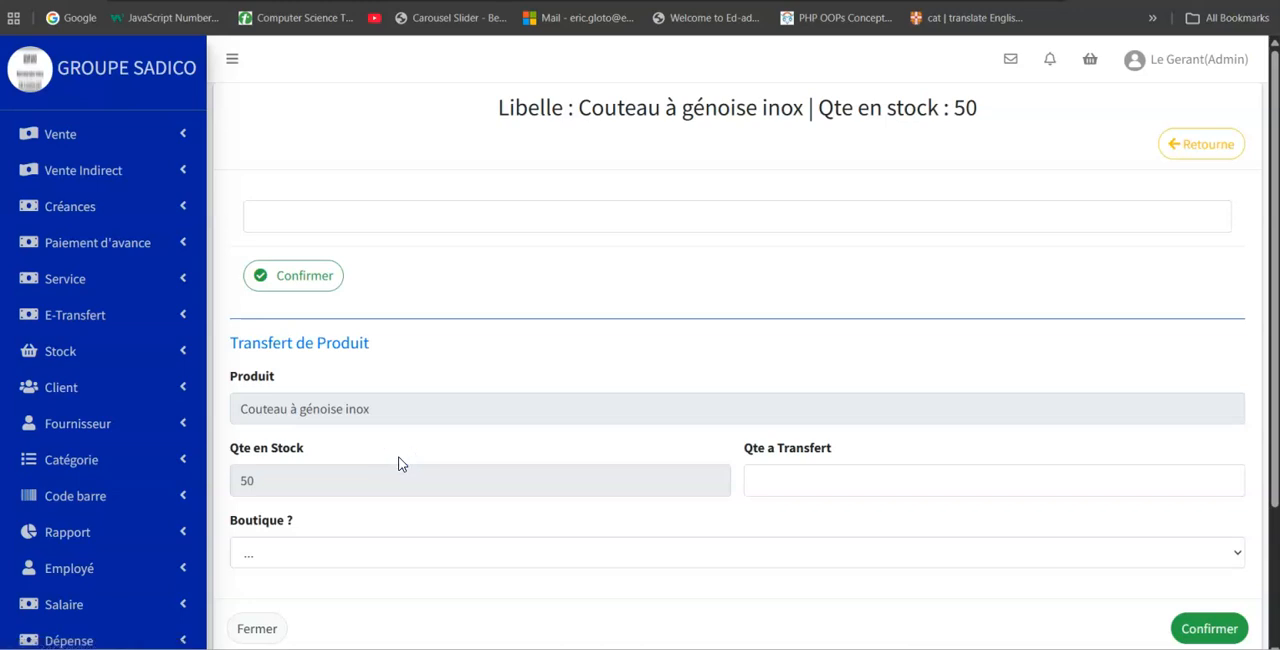
pyautogui.scroll(-3, 925, 385)
pyautogui.click(806, 303)
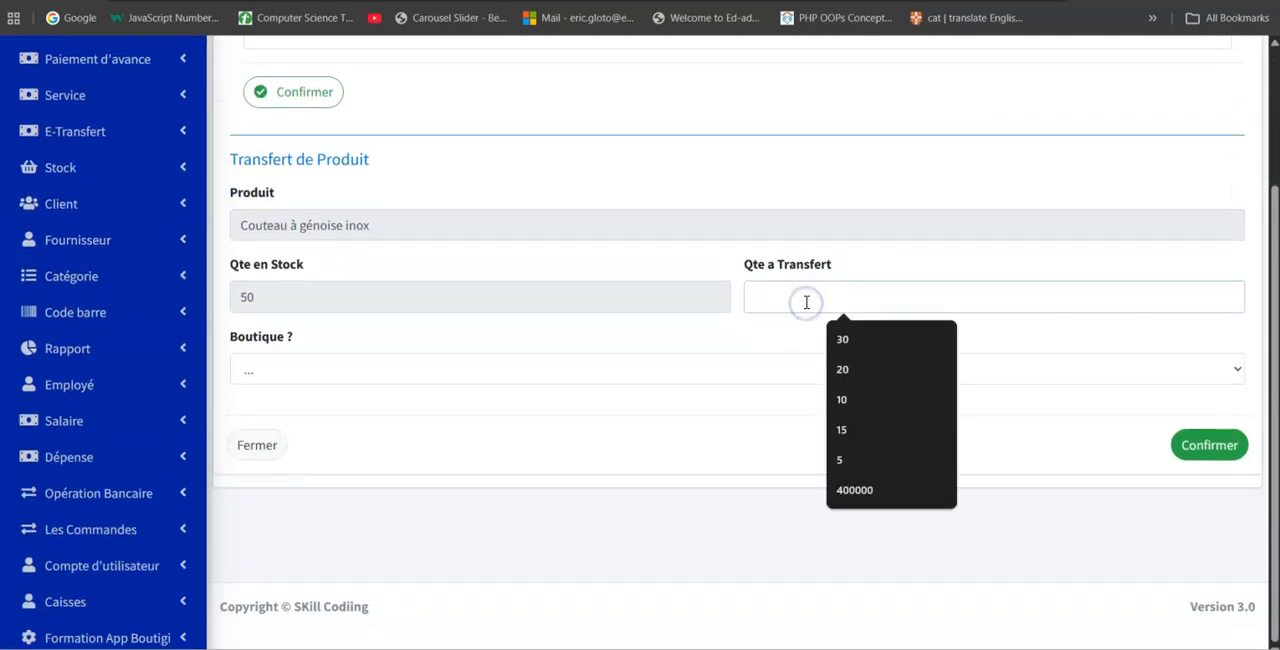
pyautogui.moveTo(269, 292); pyautogui.dragTo(216, 304)
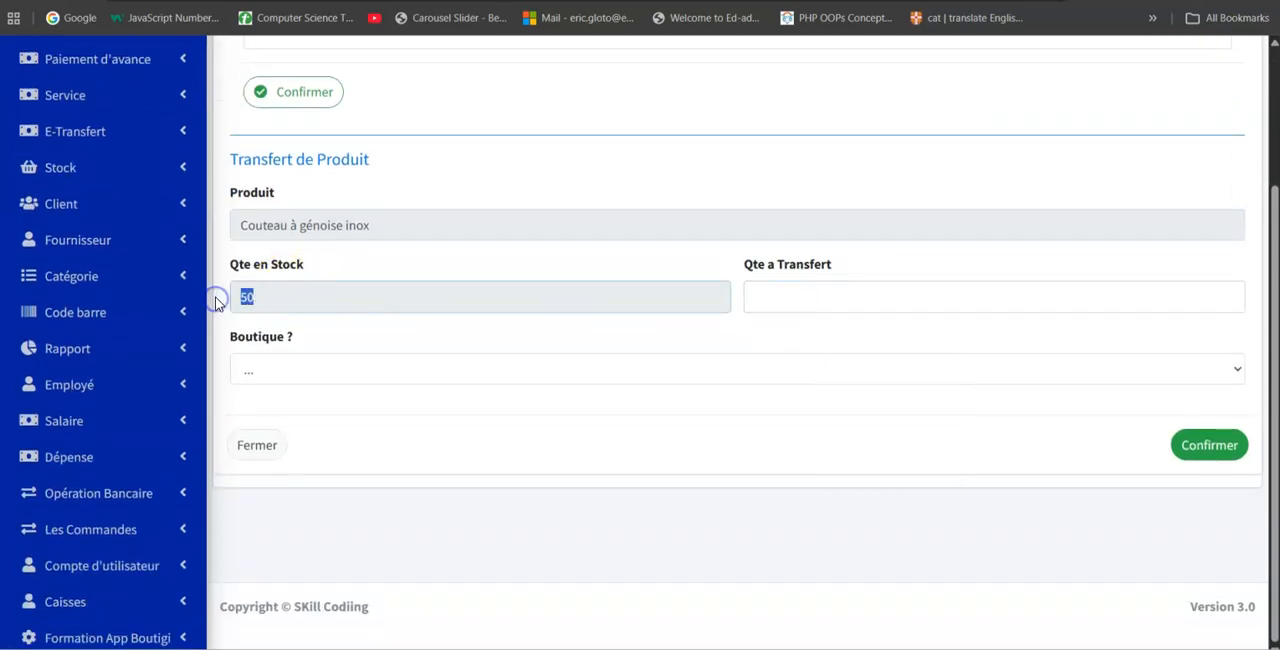
pyautogui.click(833, 301)
pyautogui.write('25')
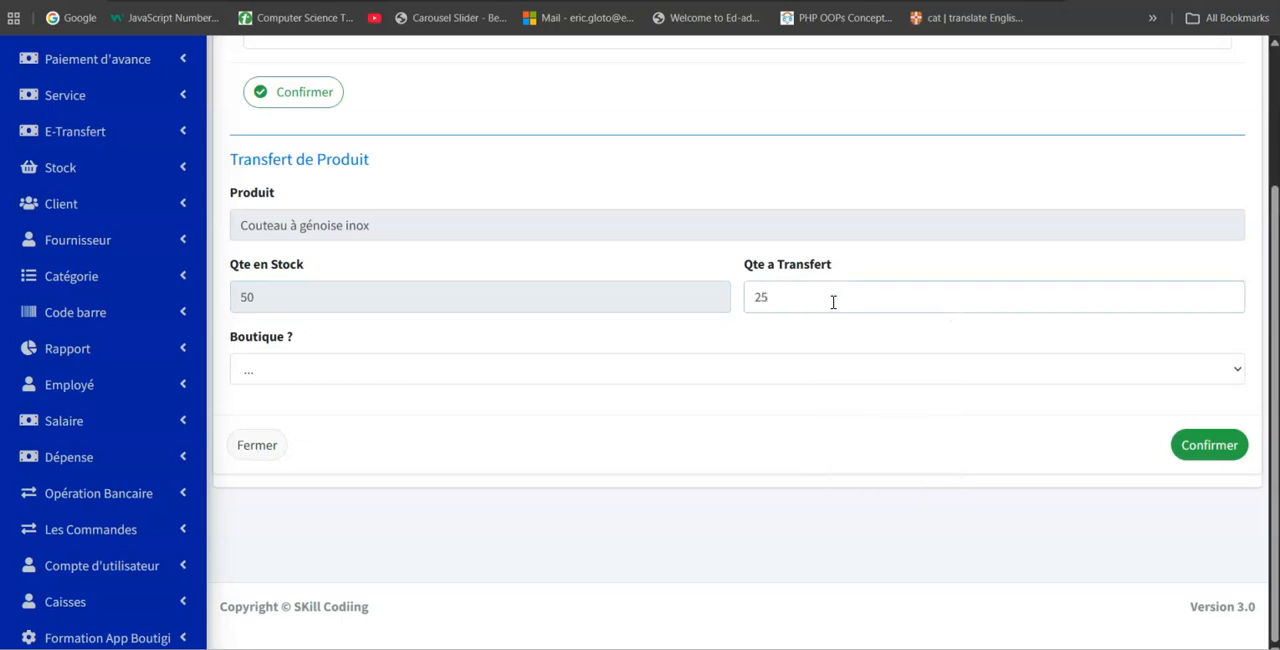
pyautogui.click(571, 377)
pyautogui.click(415, 425)
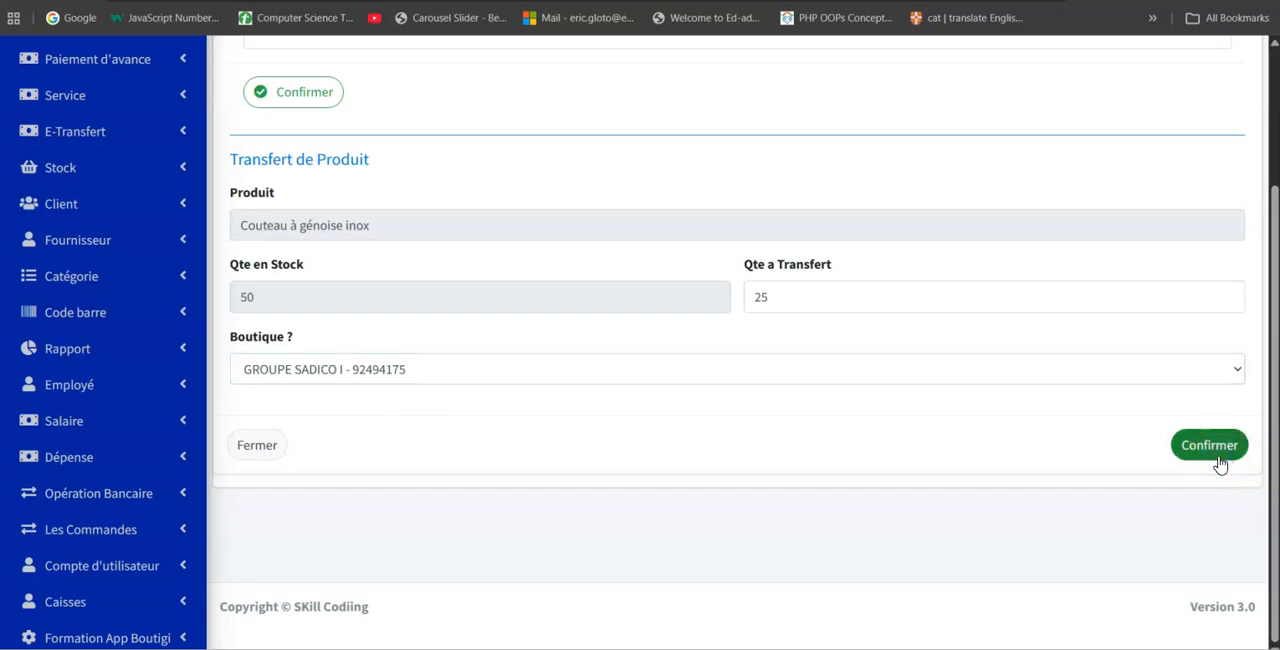
pyautogui.click(1218, 458)
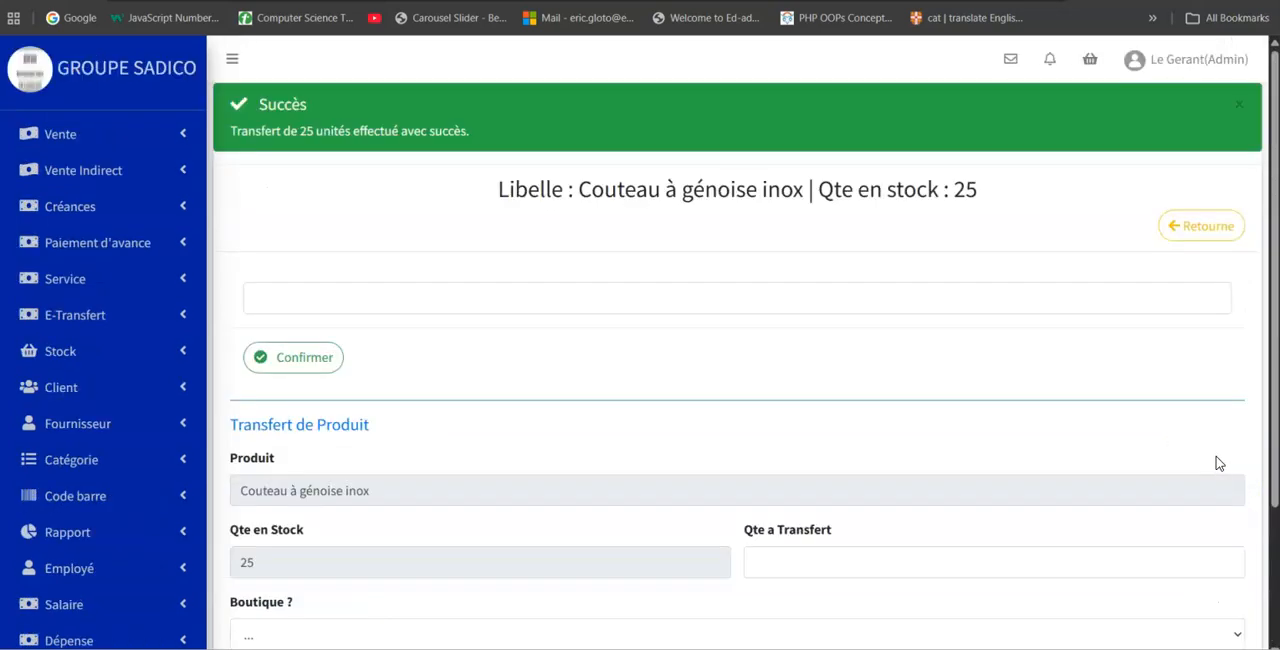
# Check the remaining Couteau à génoise inox quantity on its page, and return to the product list.
pyautogui.scroll(-2, 1033, 364)
pyautogui.moveTo(277, 378); pyautogui.dragTo(220, 385)
pyautogui.scroll(5, 409, 366)
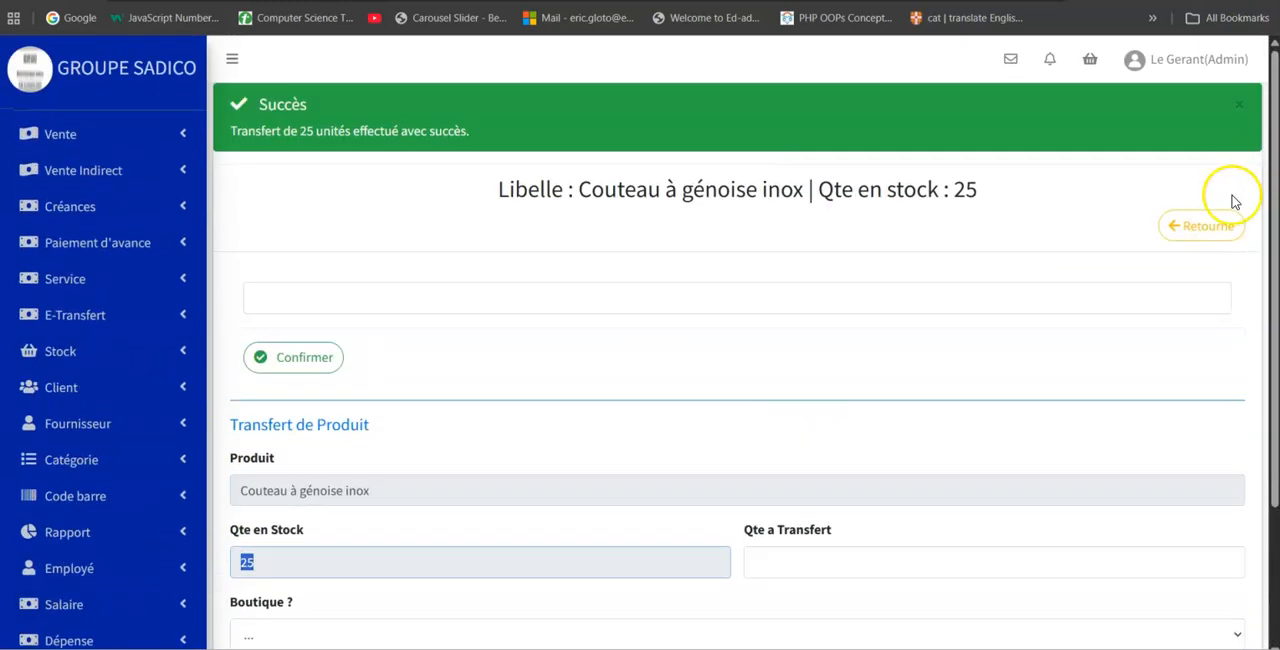
pyautogui.click(1192, 222)
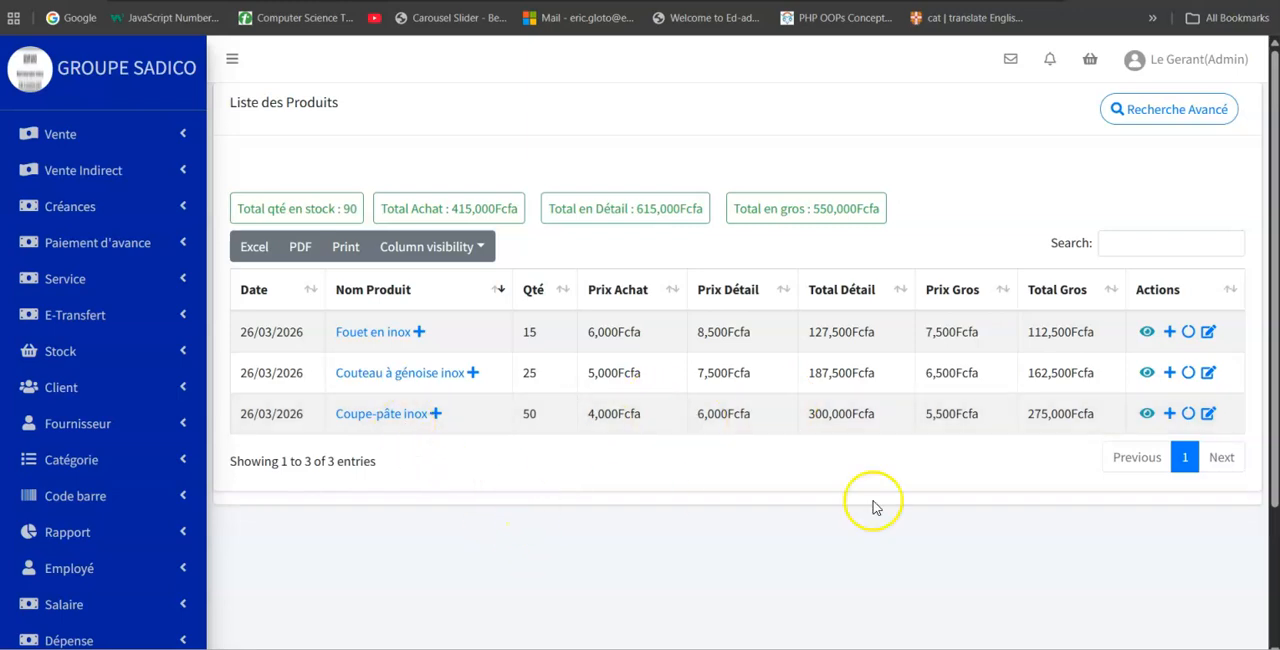
# Transfer 25 units of Coupe-pâte inox from the warehouse to the GROUPE SADICO I shop.
pyautogui.click(1188, 414)
pyautogui.click(658, 240)
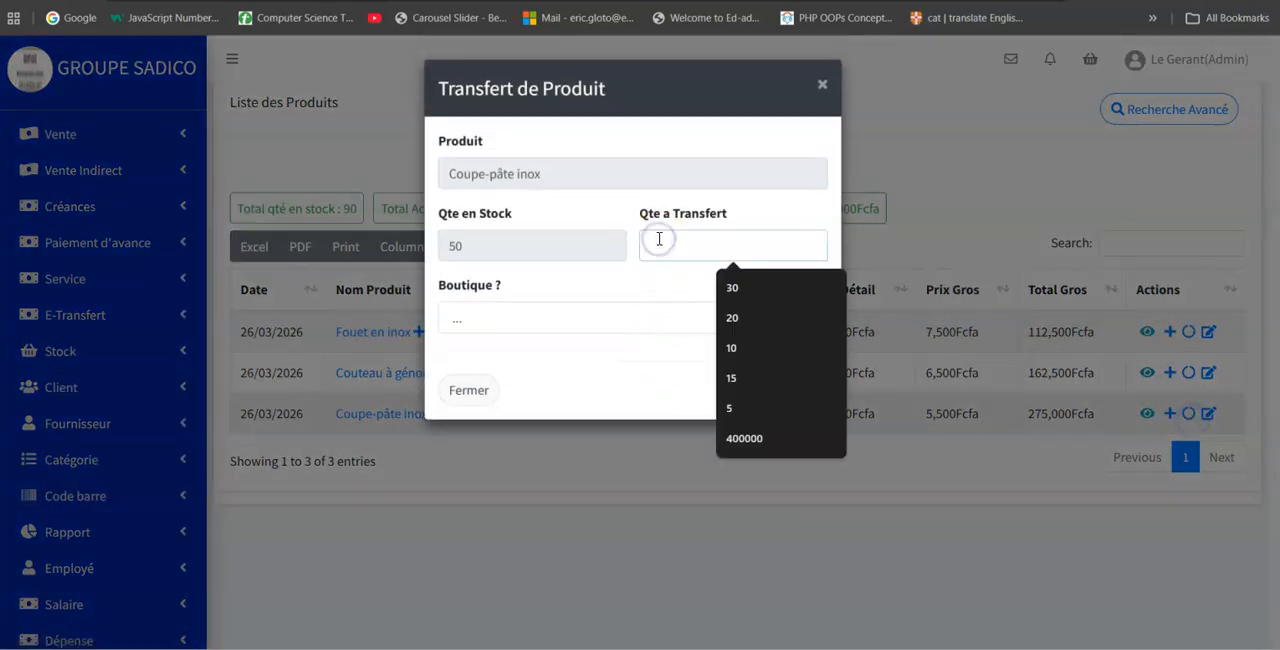
pyautogui.write('25')
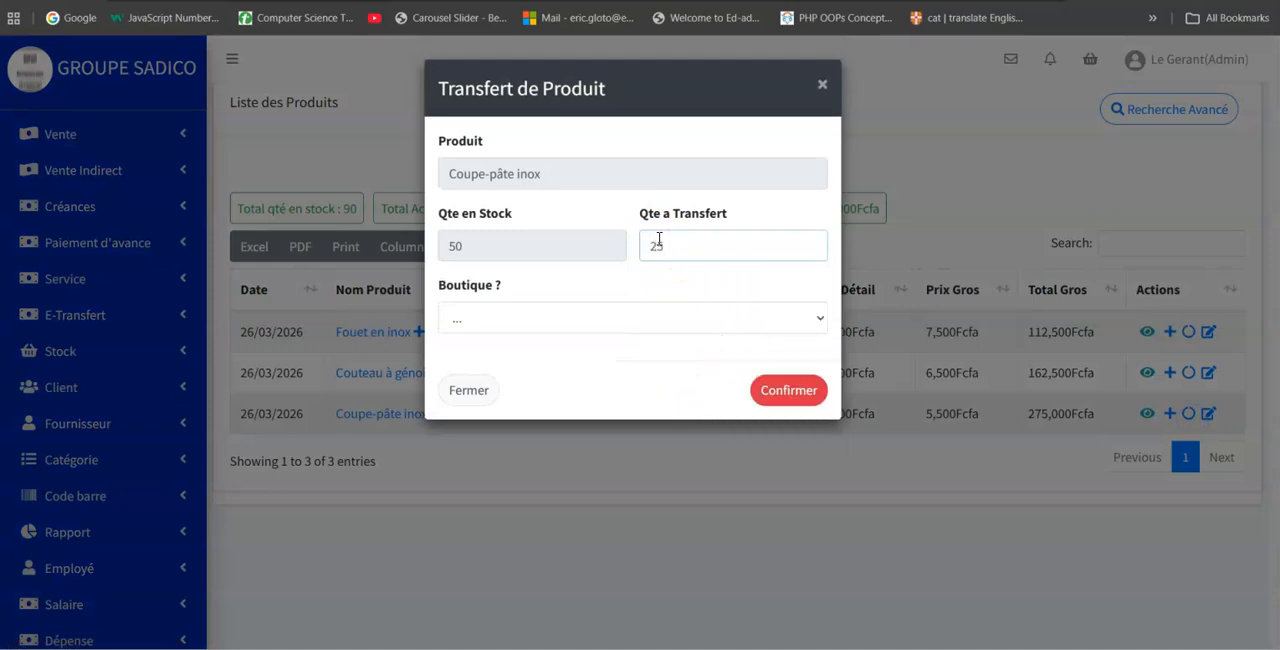
pyautogui.click(508, 320)
pyautogui.click(498, 366)
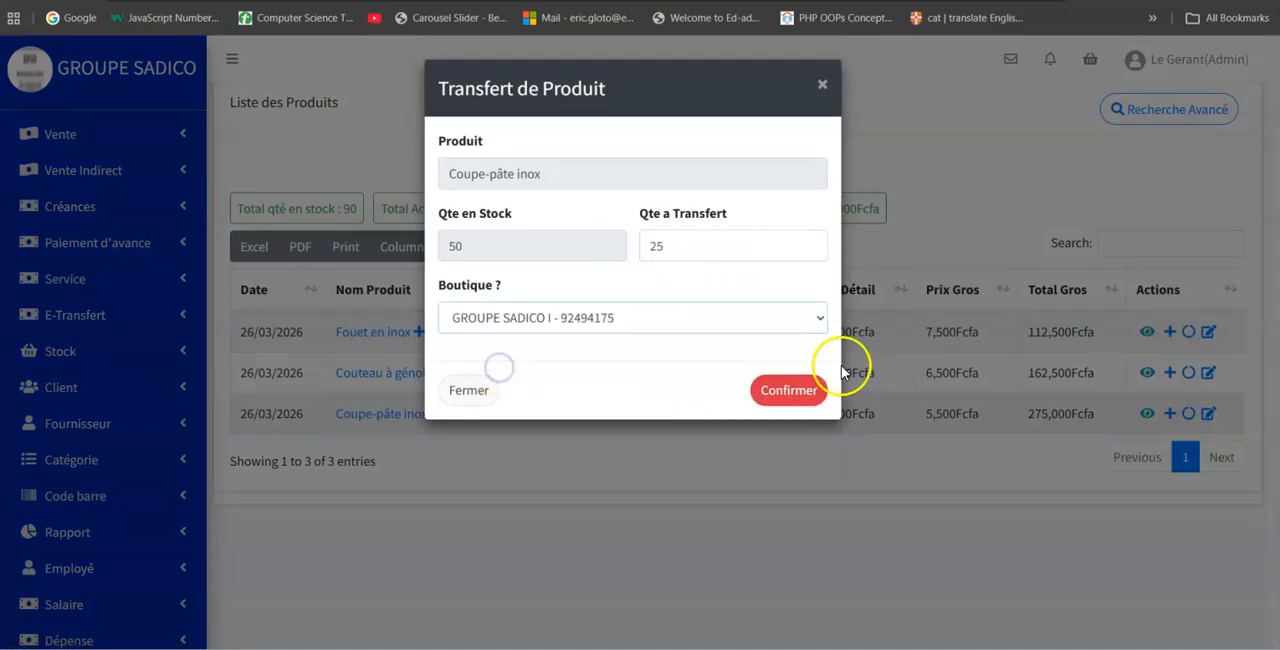
pyautogui.click(790, 390)
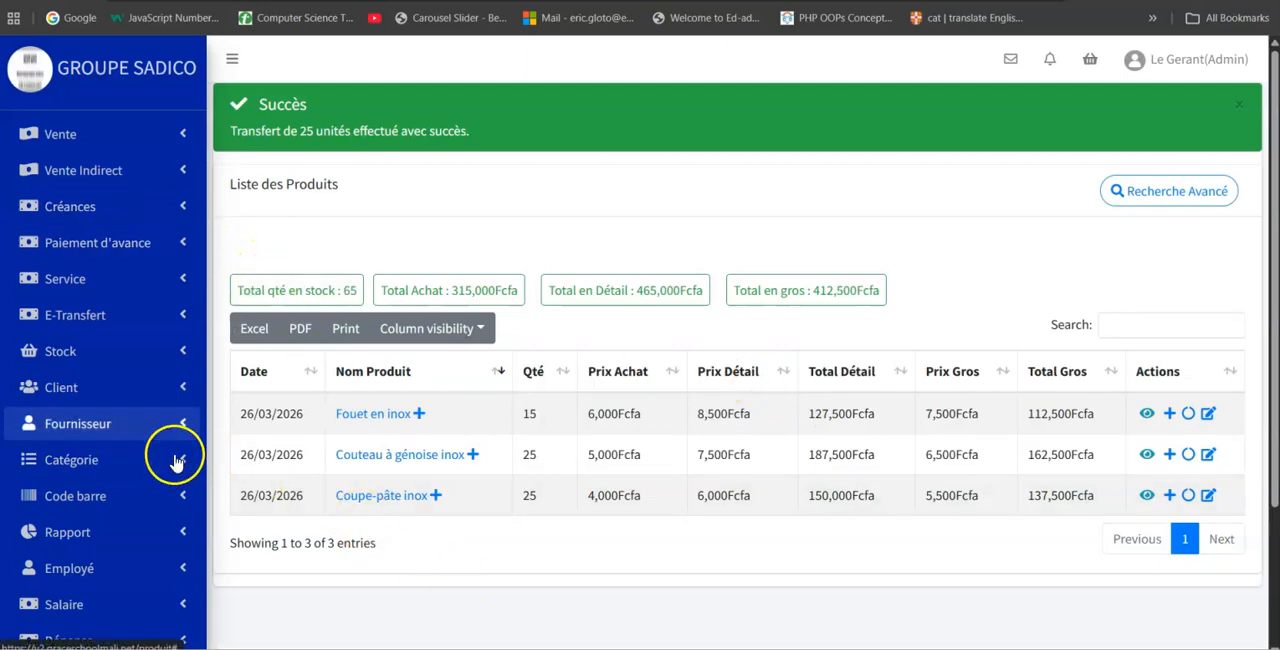
# Display the GROUPE SADICO I stock list to review the transferred products, and try to open the sales page.
pyautogui.click(78, 352)
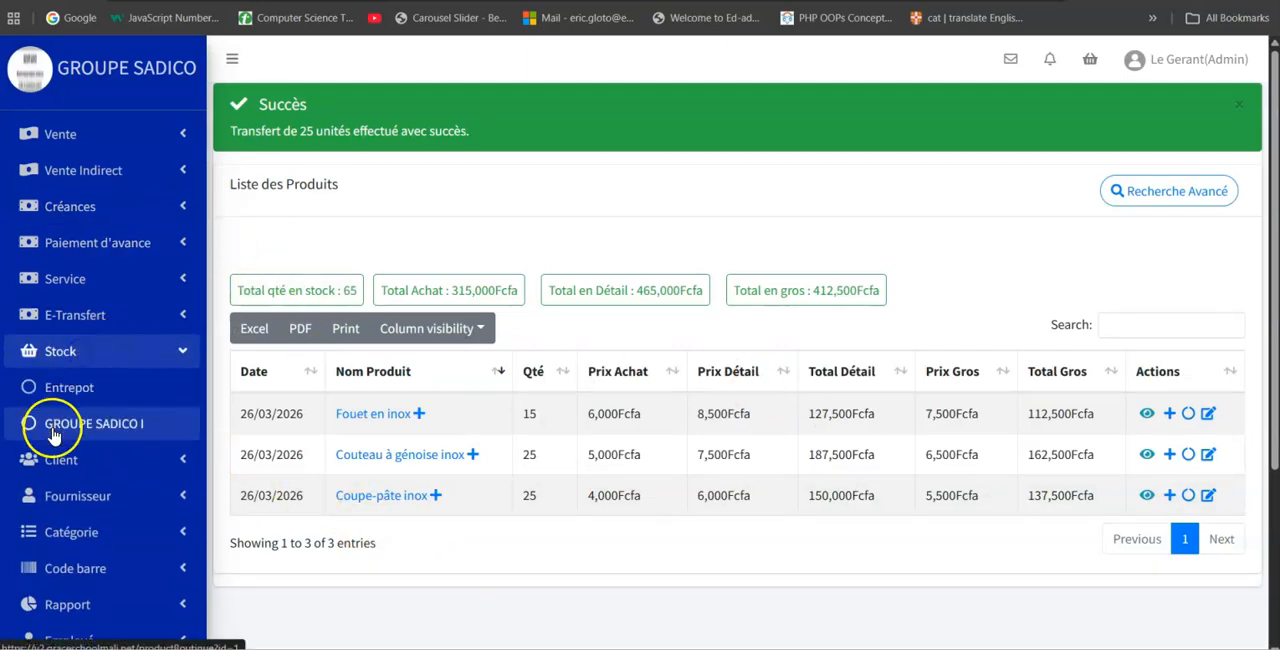
pyautogui.click(73, 425)
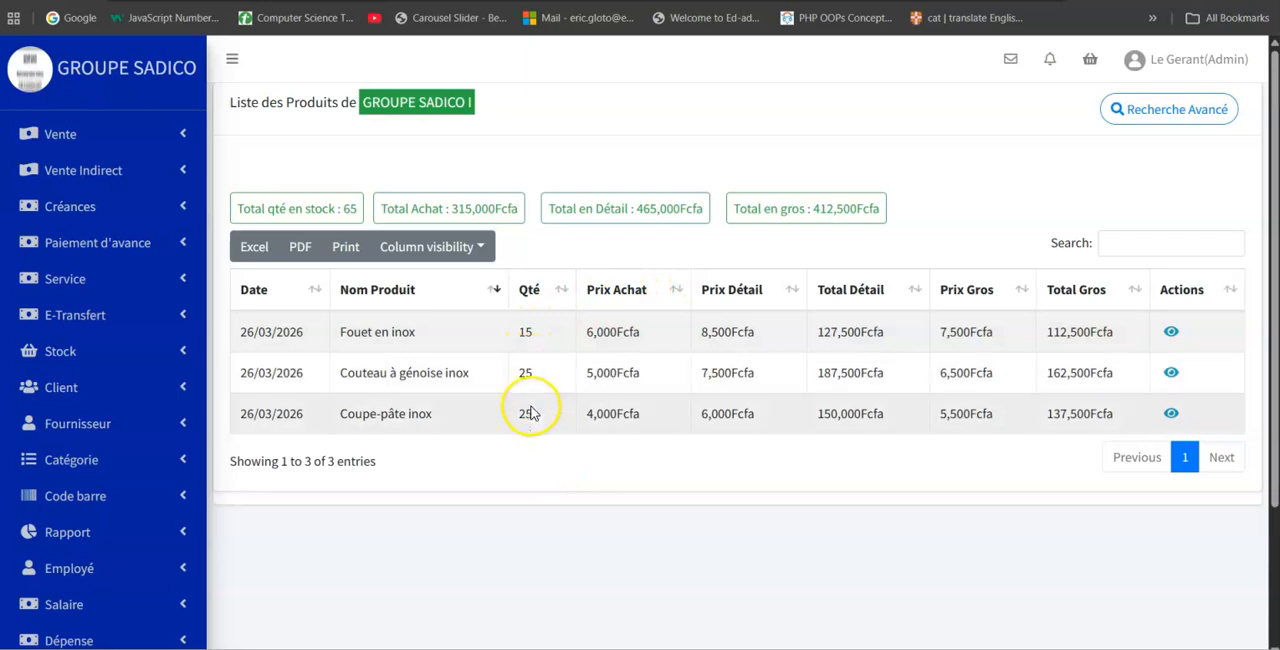
pyautogui.click(165, 133)
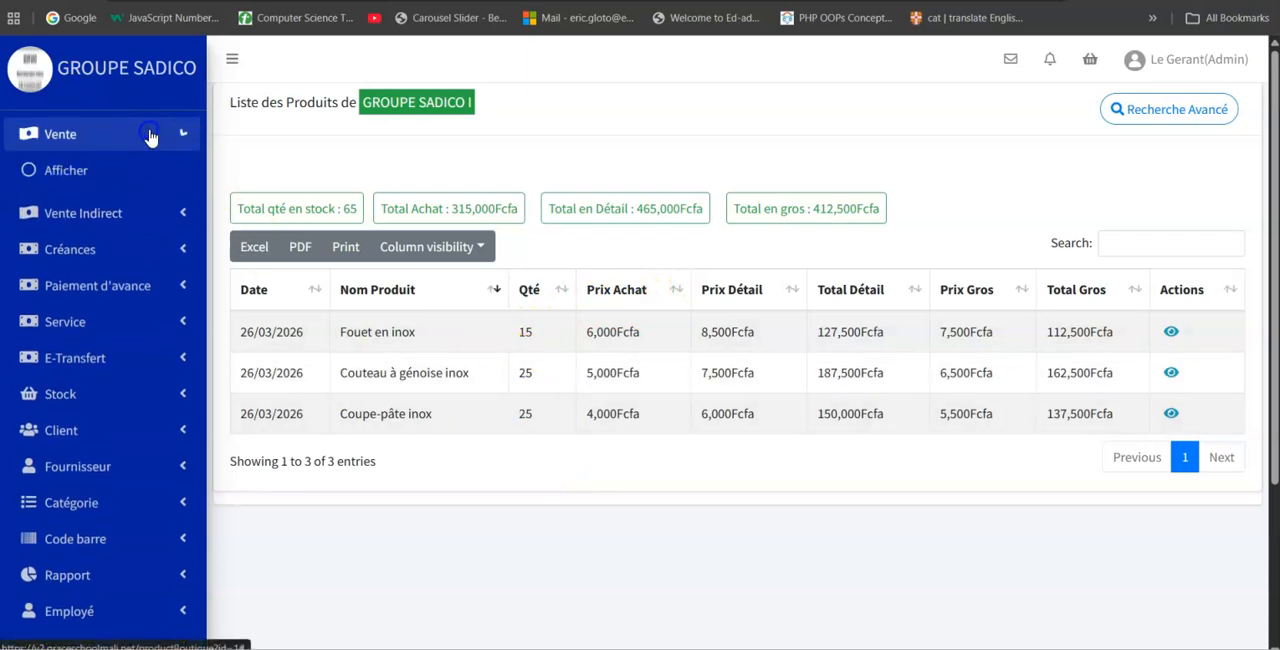
pyautogui.click(62, 212)
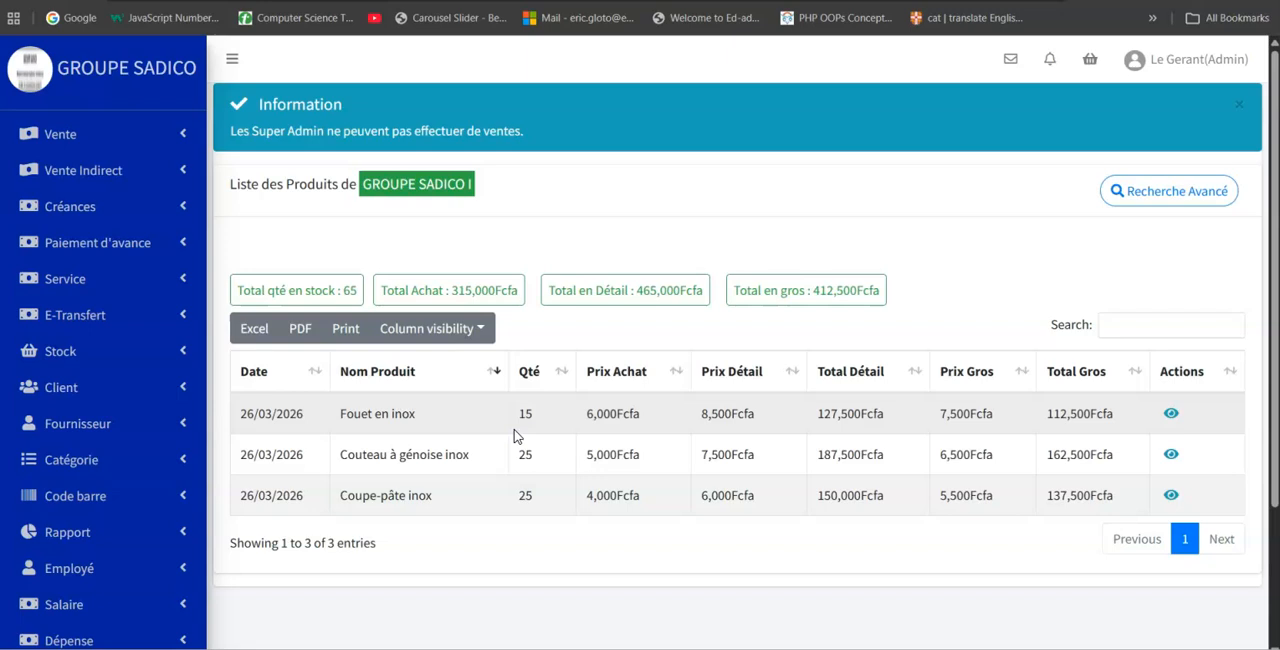
pyautogui.click(448, 447)
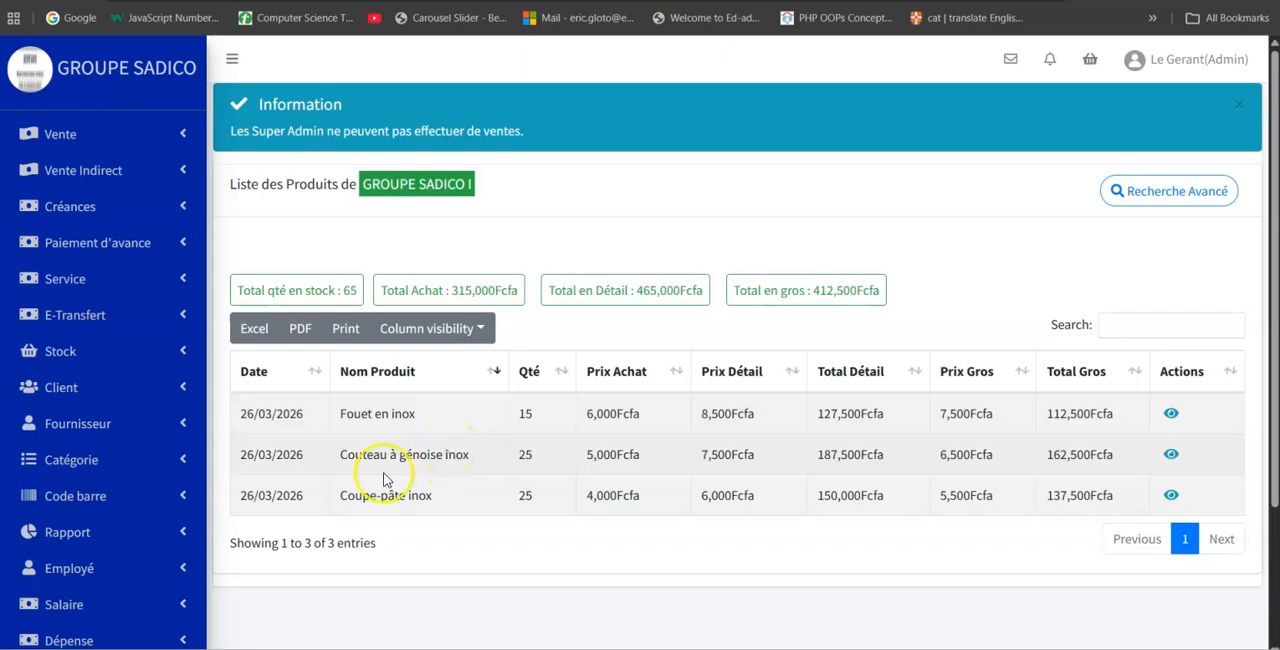
# Open the form for adding a new user account.
pyautogui.scroll(-2, 385, 479)
pyautogui.click(133, 566)
pyautogui.scroll(-1, 126, 570)
pyautogui.click(104, 565)
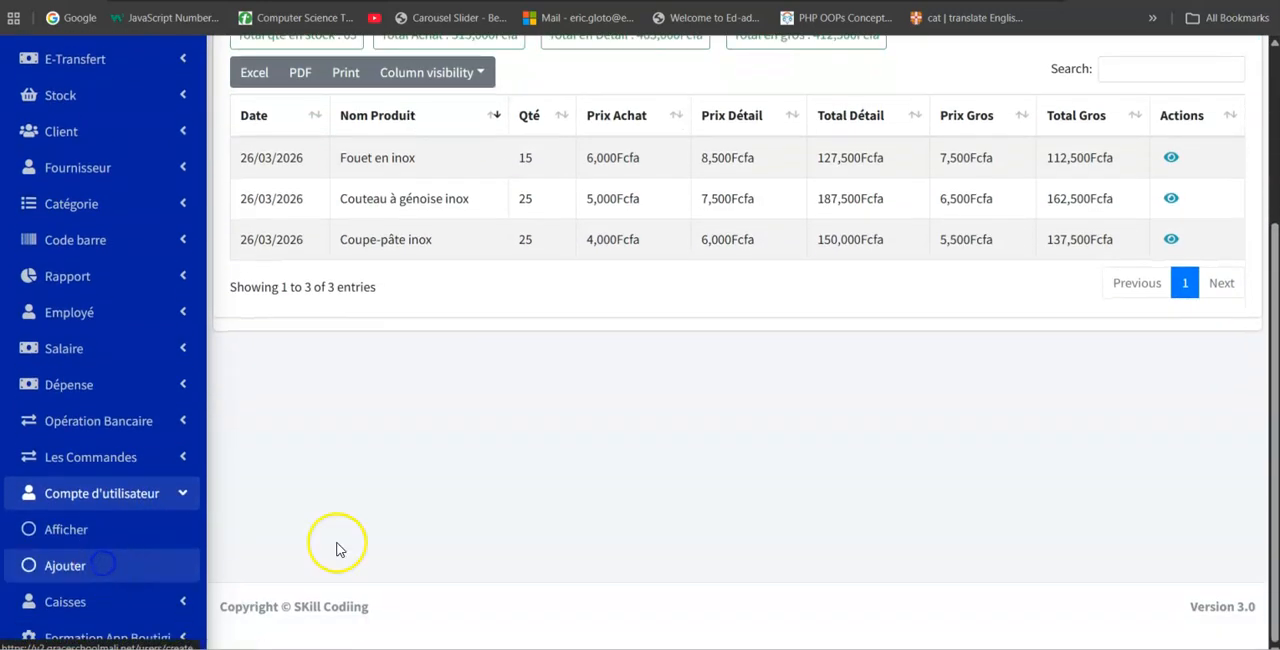
# Fill in the new account's full name, contact number and e-mail address.
pyautogui.click(527, 192)
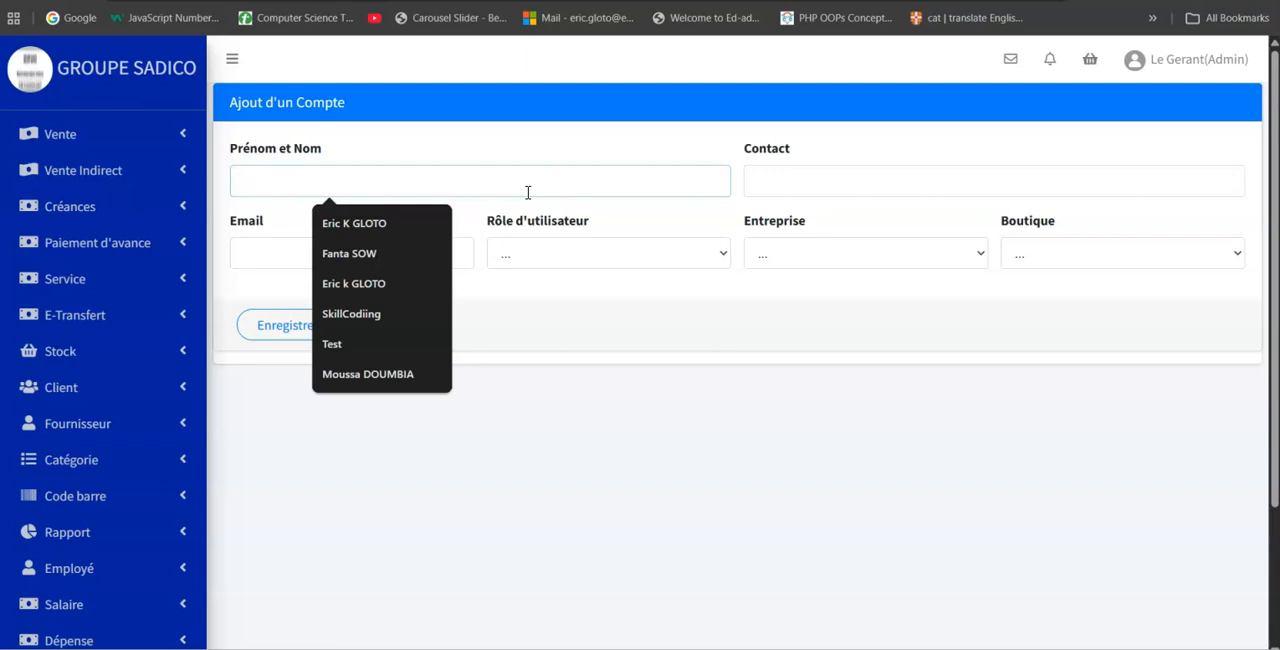
pyautogui.click(385, 255)
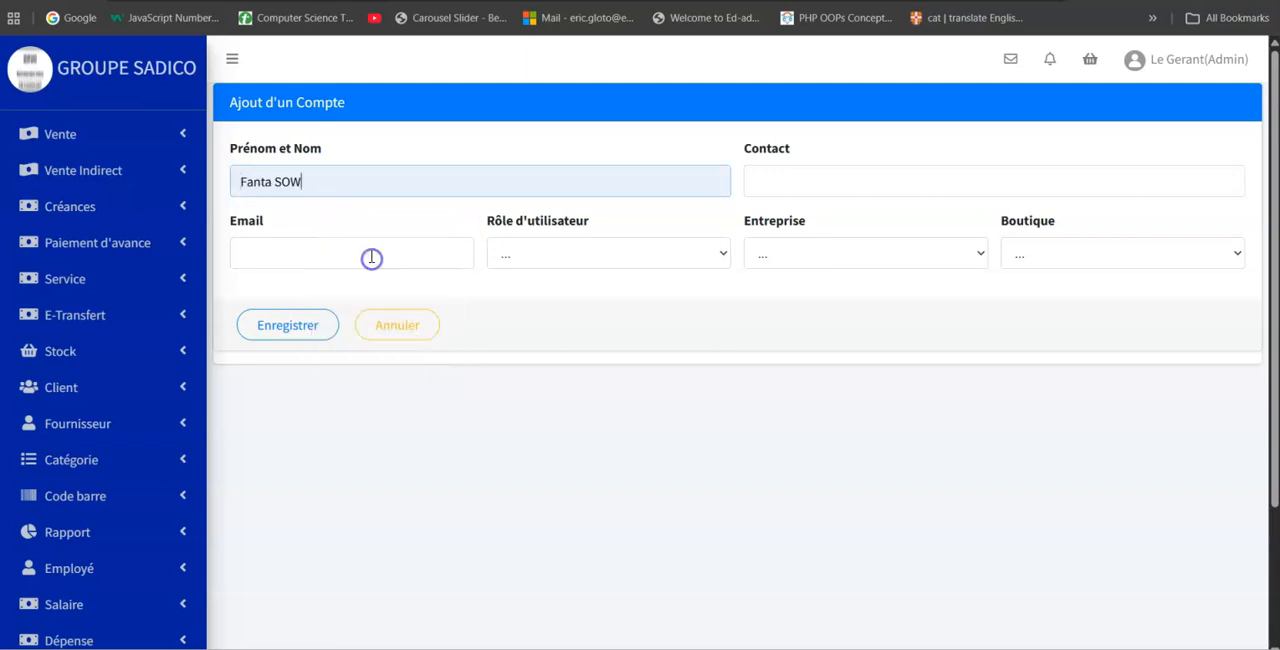
pyautogui.click(857, 183)
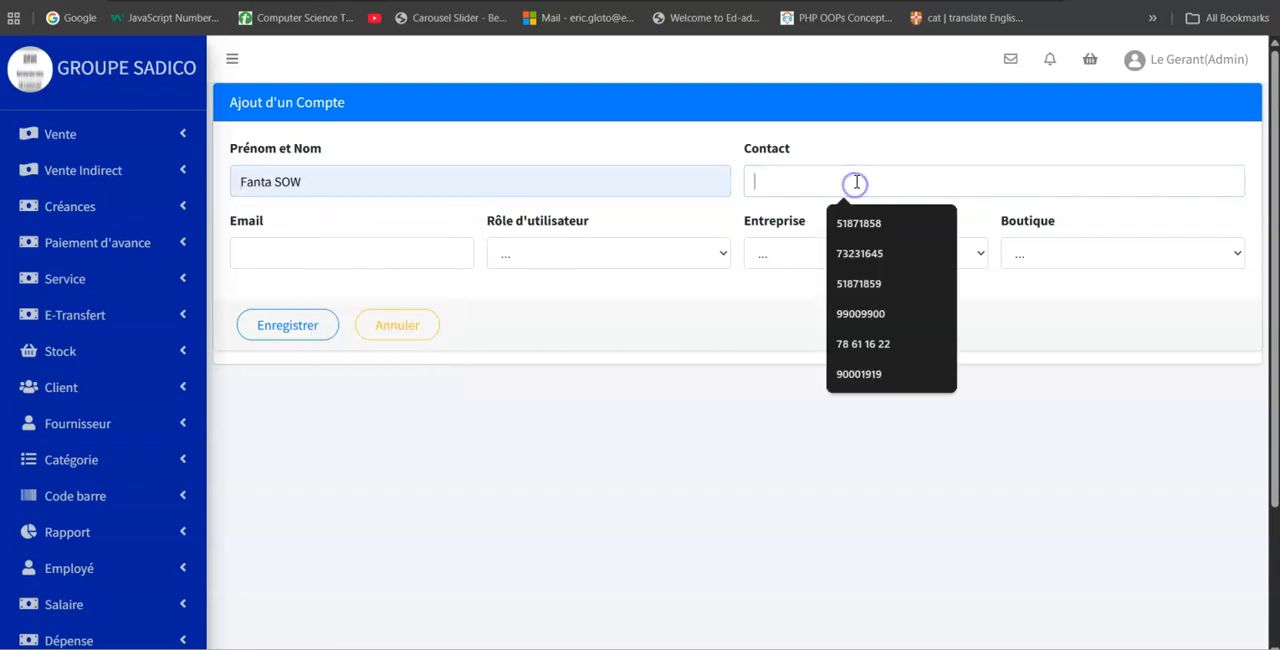
pyautogui.click(858, 313)
pyautogui.click(332, 250)
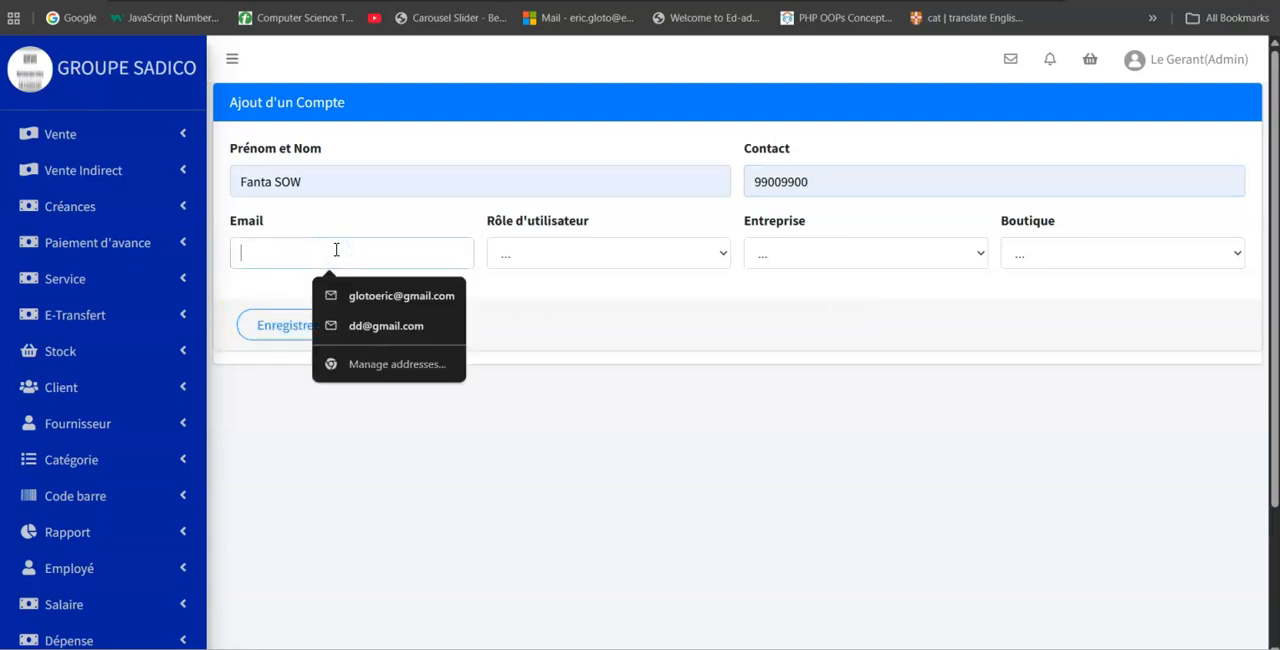
pyautogui.write('123')
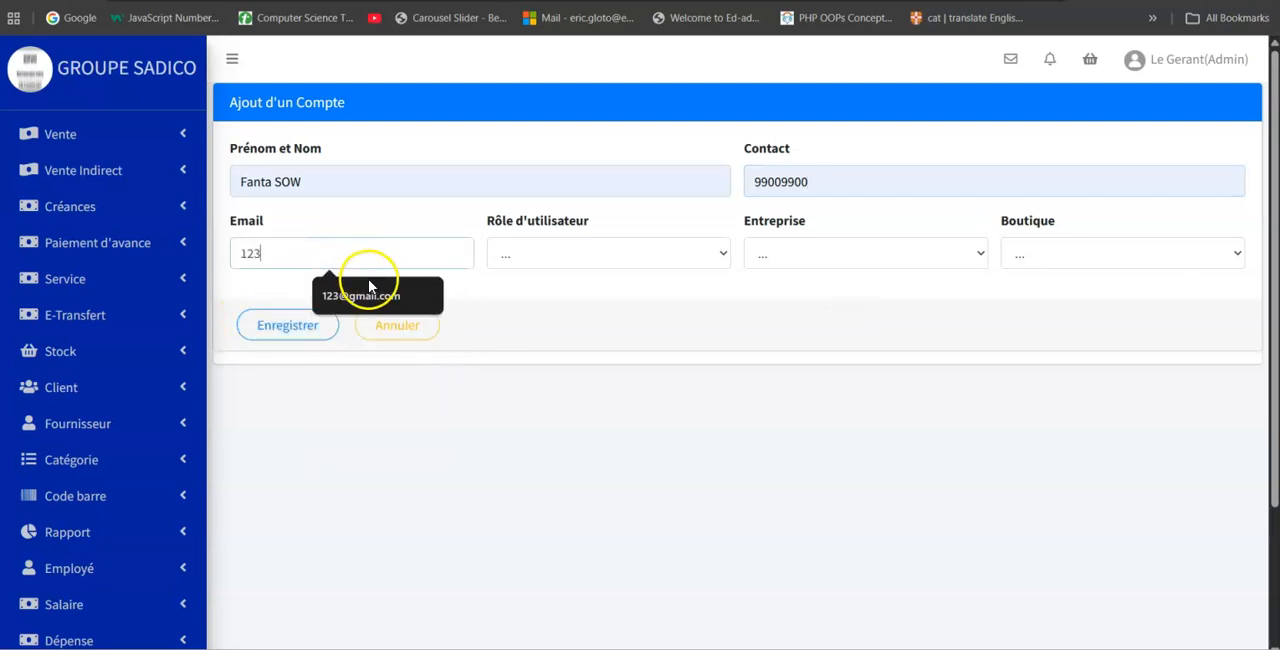
pyautogui.click(369, 290)
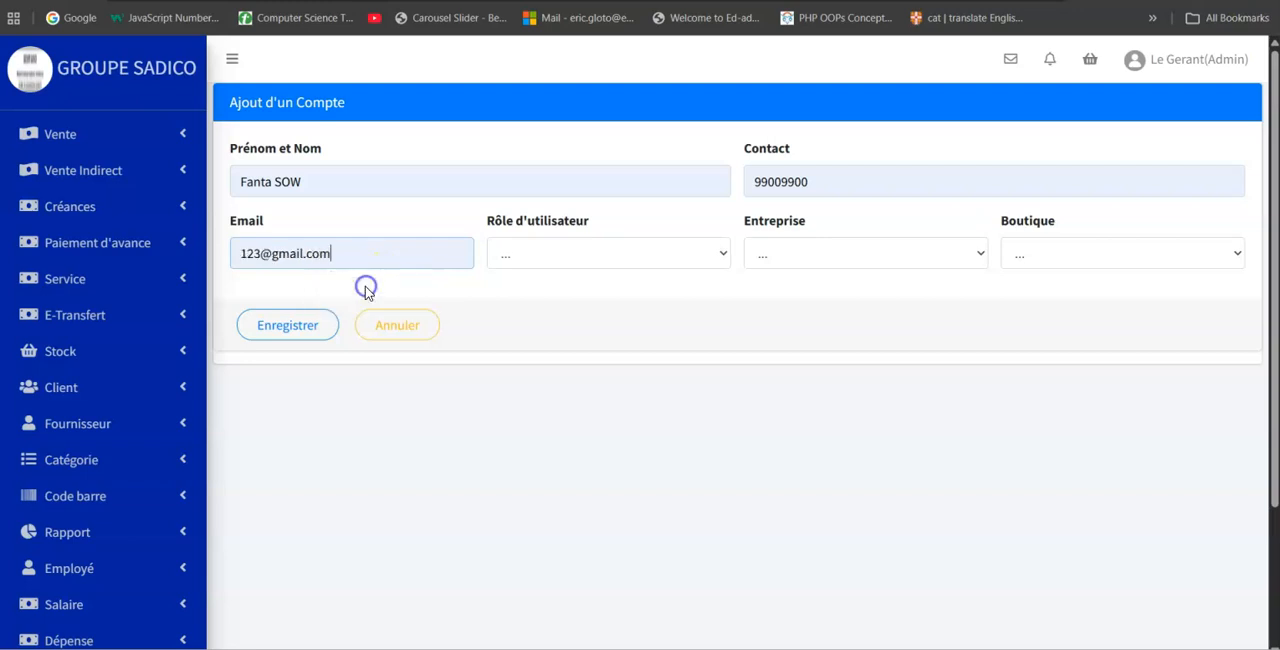
# Assign the new account the Admin role, company GROUPE SADICO and shop GROUPE SADICO I, and save it.
pyautogui.click(679, 260)
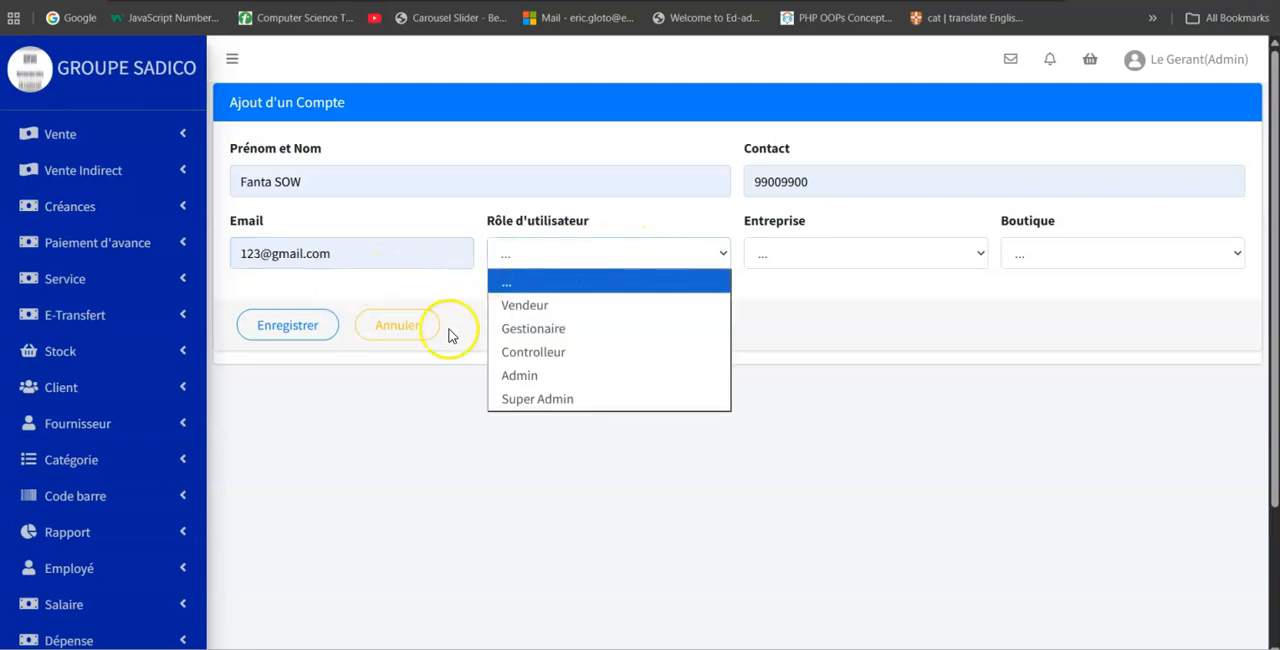
pyautogui.click(540, 378)
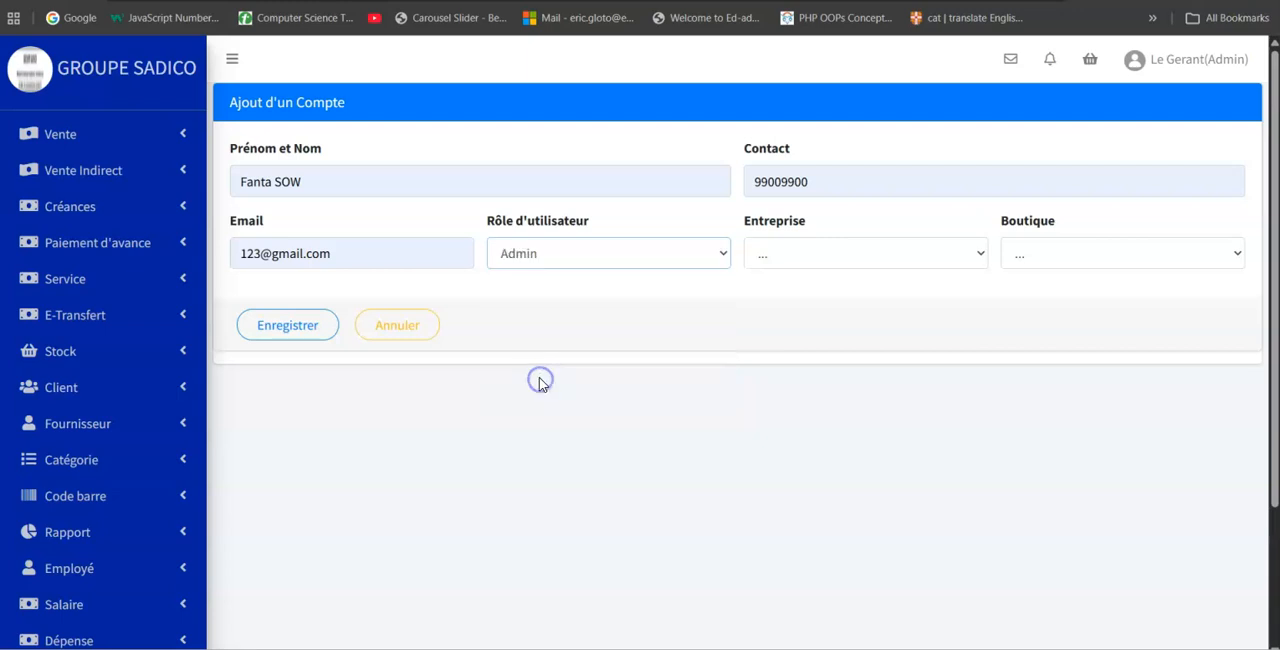
pyautogui.click(871, 249)
pyautogui.click(838, 304)
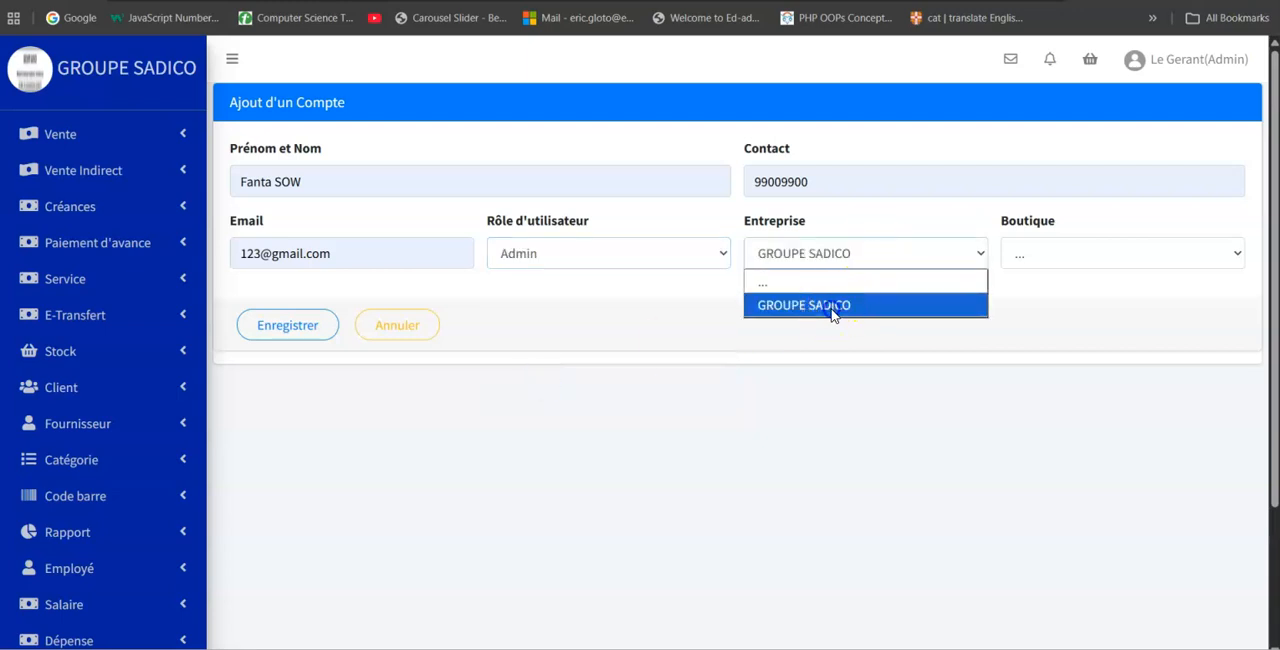
pyautogui.click(1072, 254)
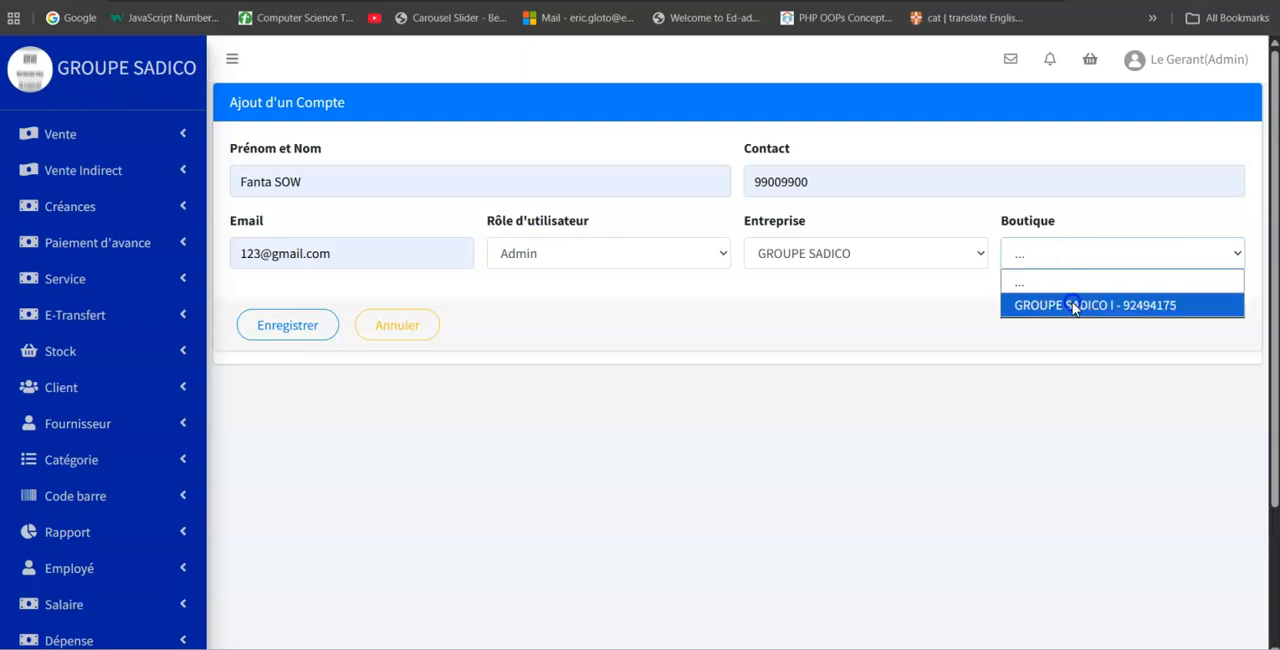
pyautogui.click(1073, 304)
pyautogui.click(293, 327)
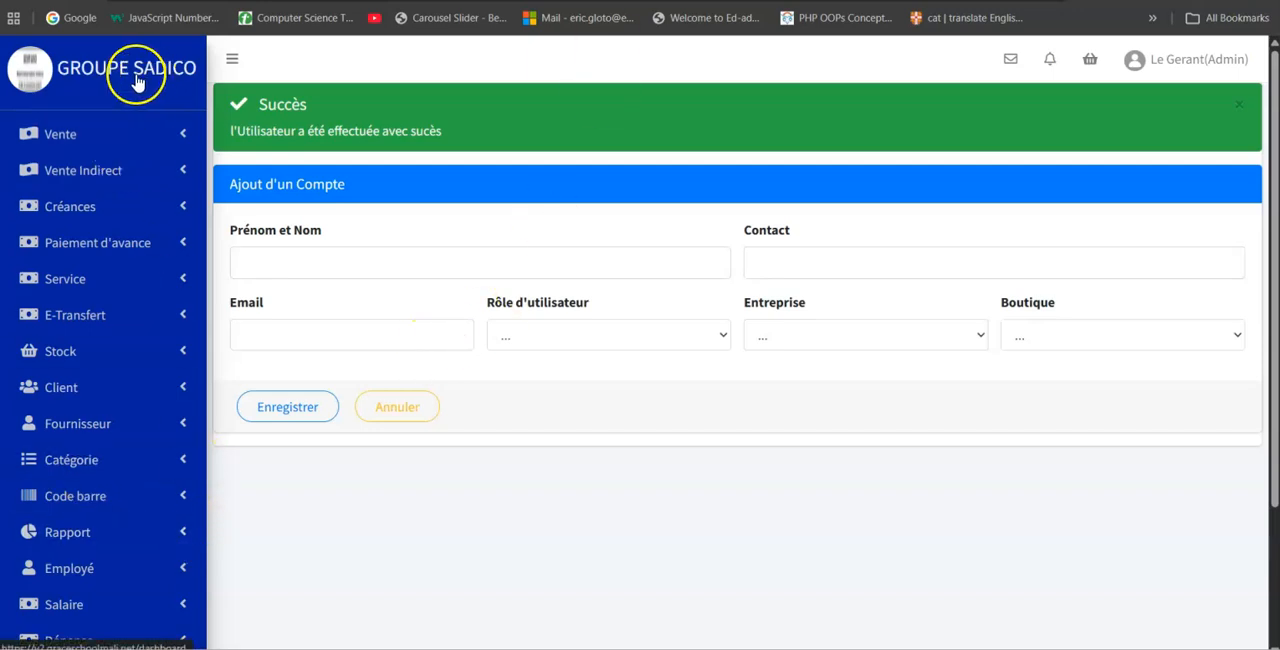
# Display the user account list and examine the new account's shop, role and deactivation option without deactivating it.
pyautogui.click(417, 424)
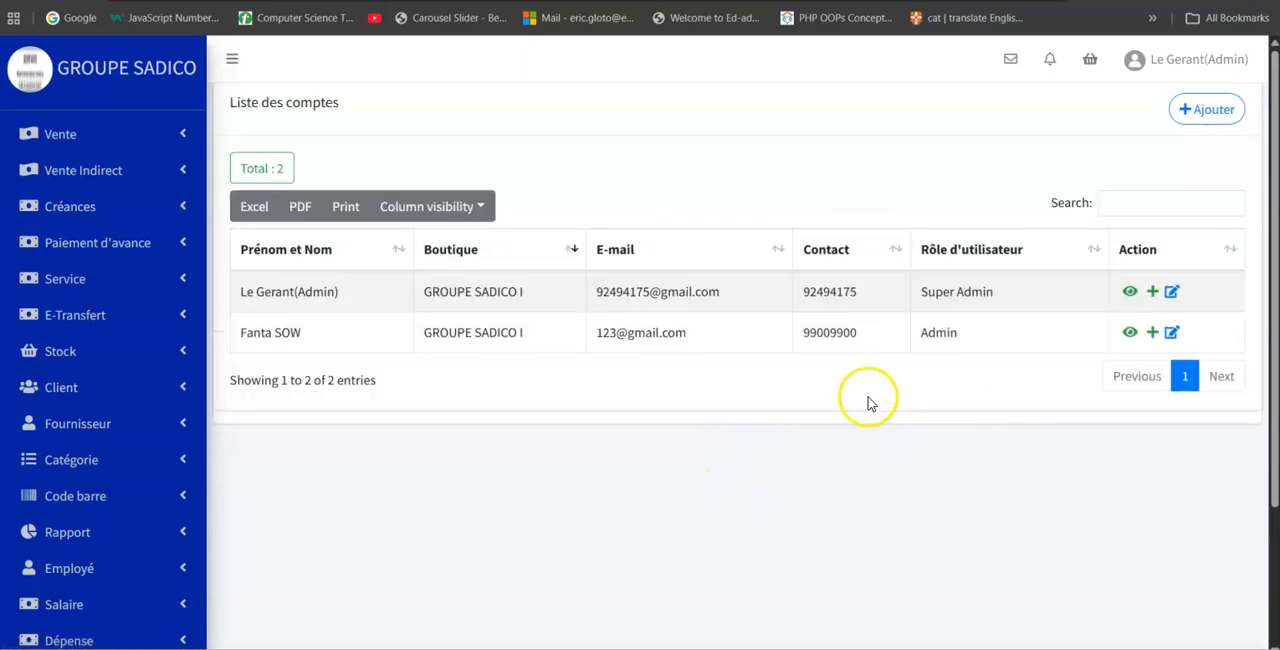
pyautogui.moveTo(426, 333); pyautogui.dragTo(551, 340)
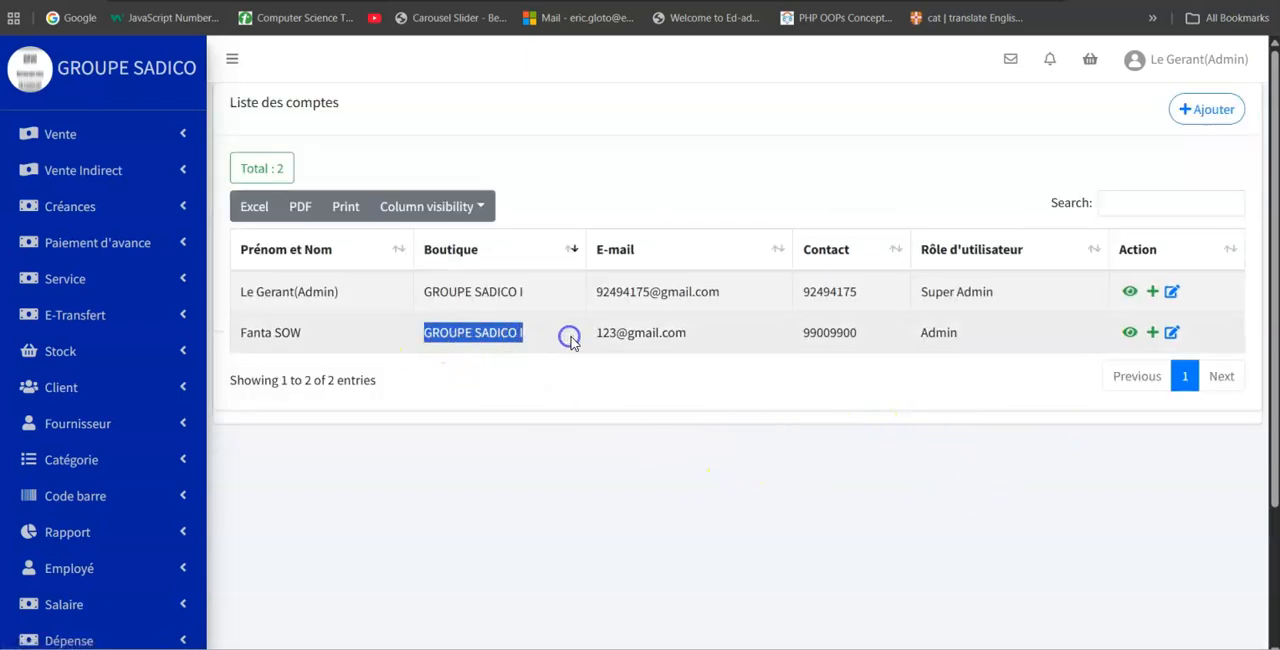
pyautogui.moveTo(916, 333); pyautogui.dragTo(984, 338)
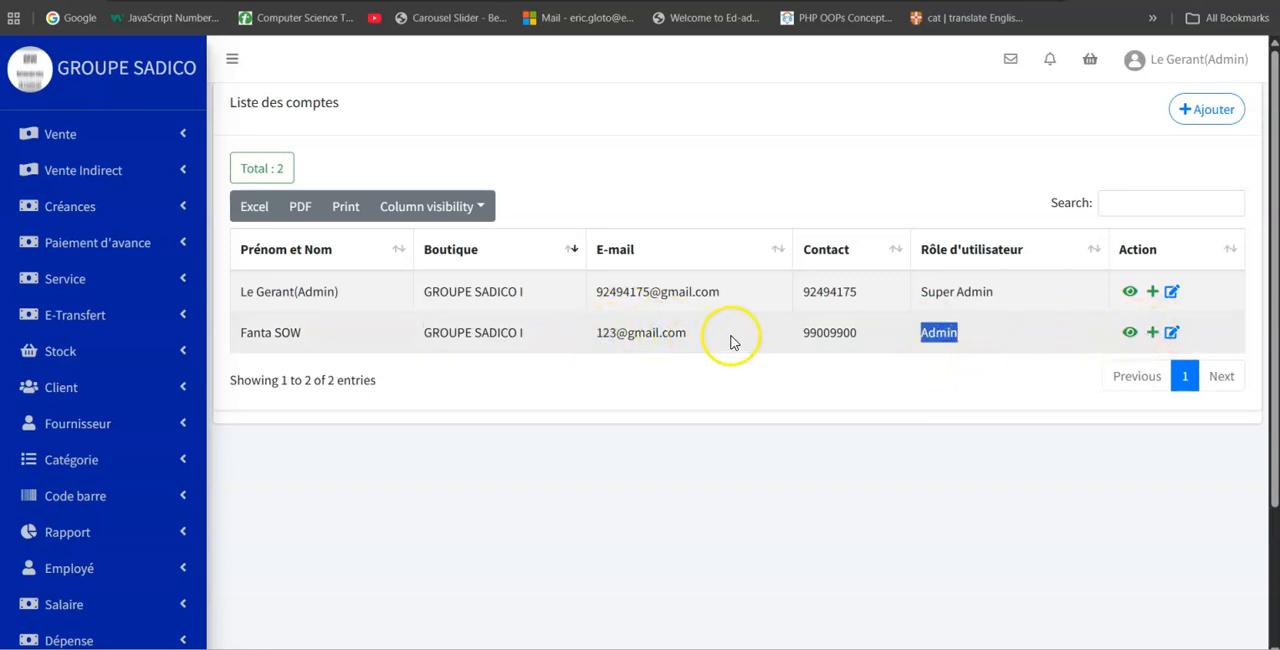
pyautogui.click(1128, 336)
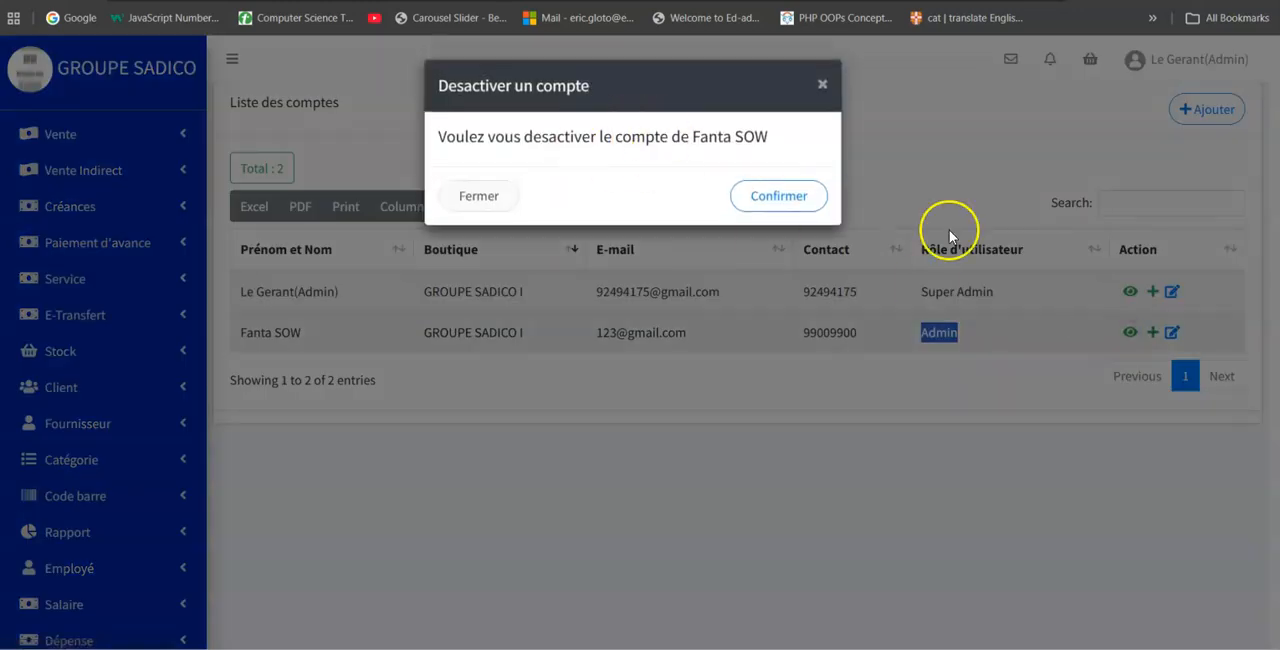
pyautogui.click(1118, 272)
# Show the new account's secret code, copy it, and close the password window.
pyautogui.click(1152, 332)
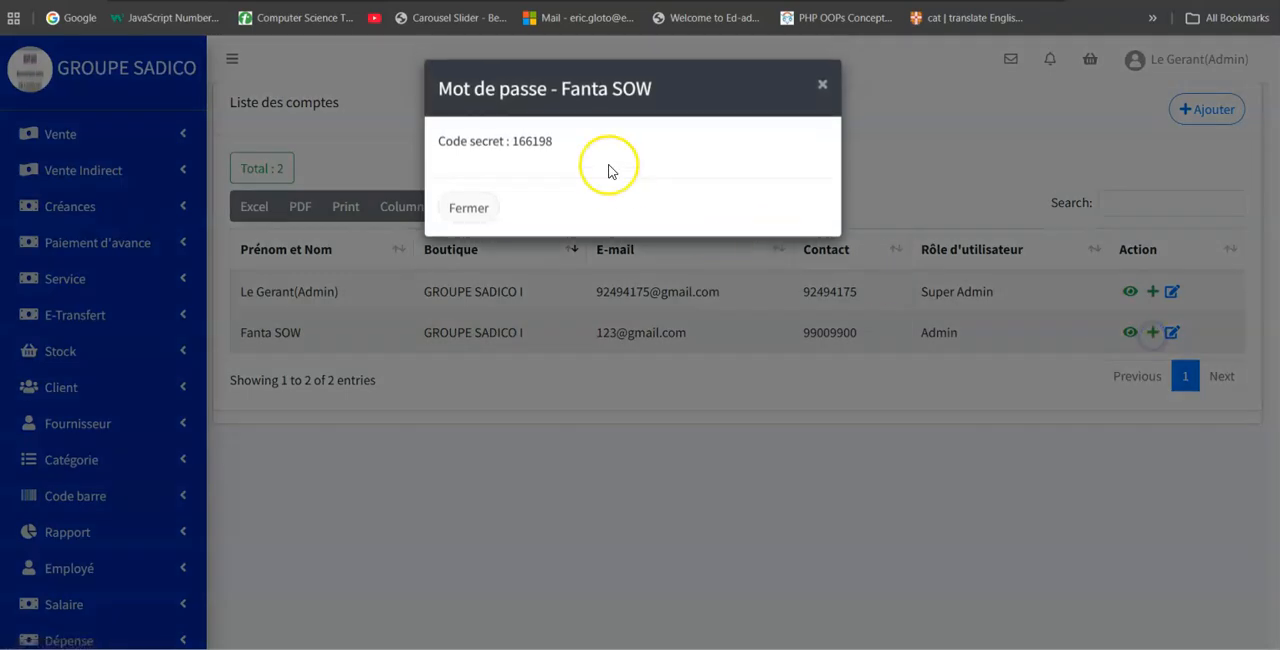
pyautogui.moveTo(514, 145); pyautogui.dragTo(565, 155)
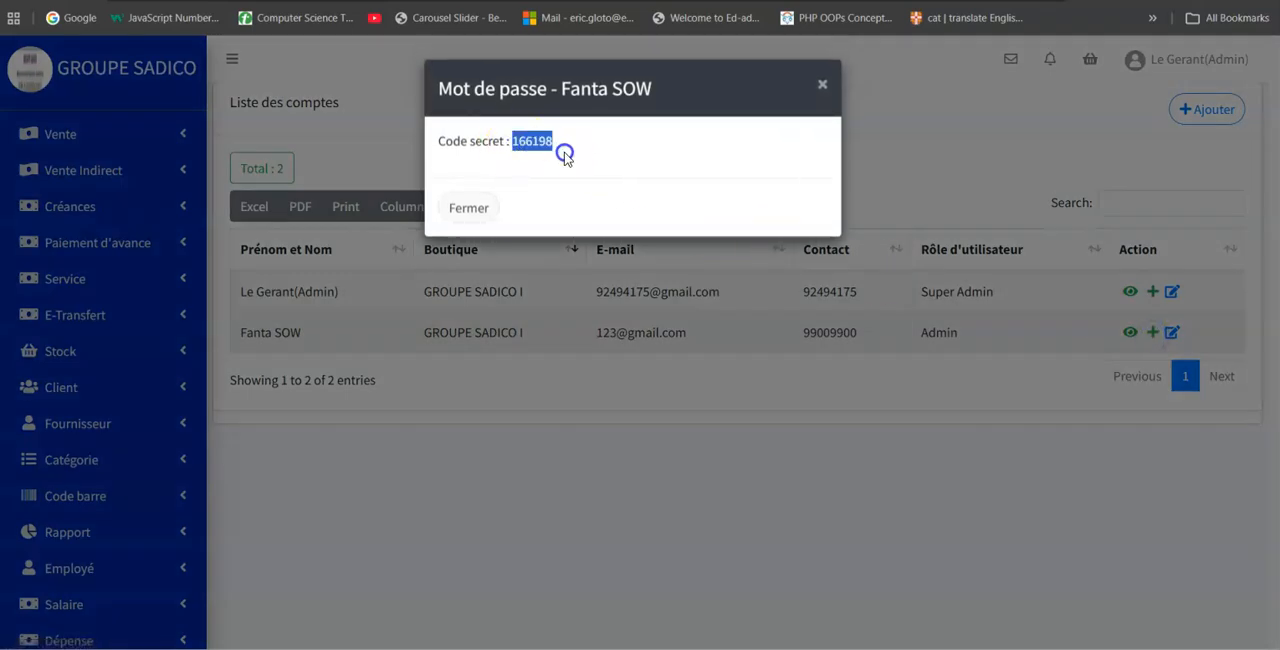
pyautogui.rightClick(539, 146)
pyautogui.click(583, 169)
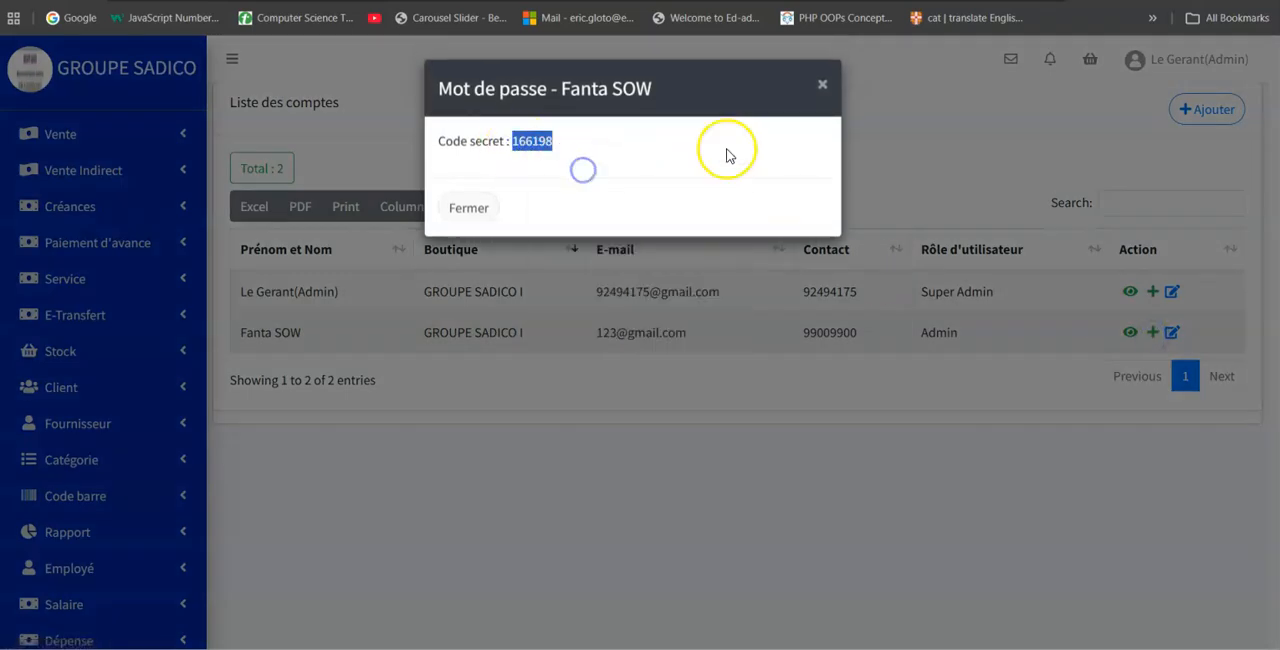
pyautogui.click(818, 88)
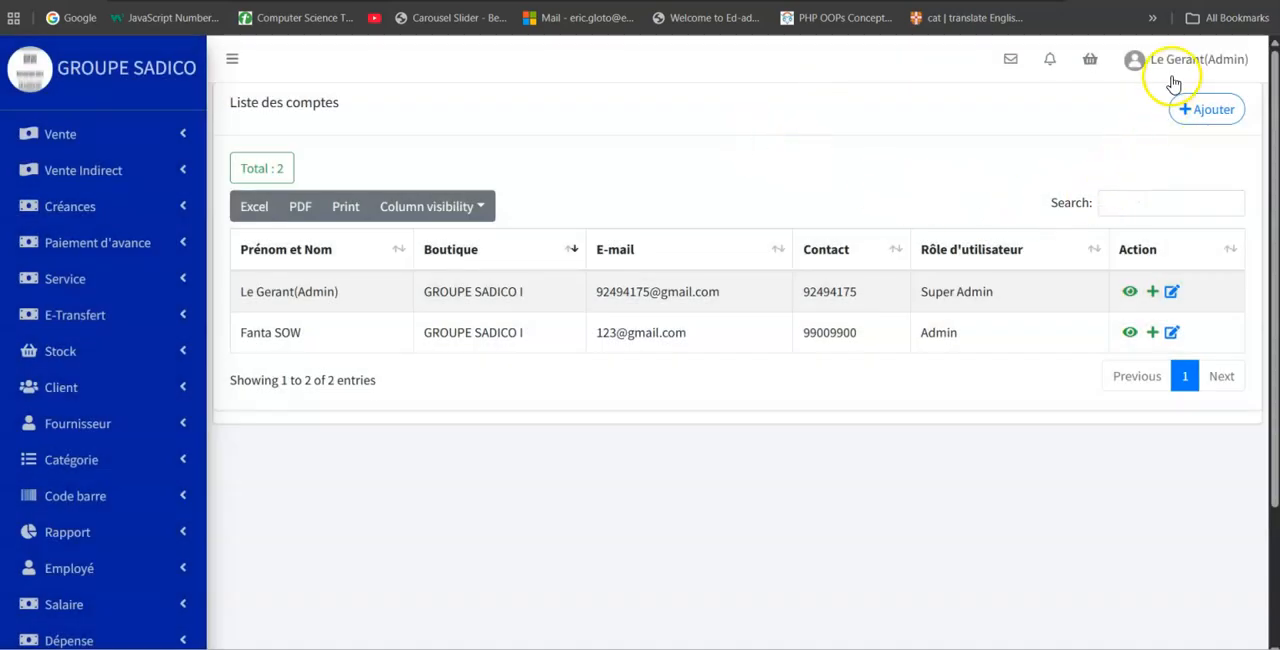
# Log out of the current Super Admin session.
pyautogui.click(1195, 66)
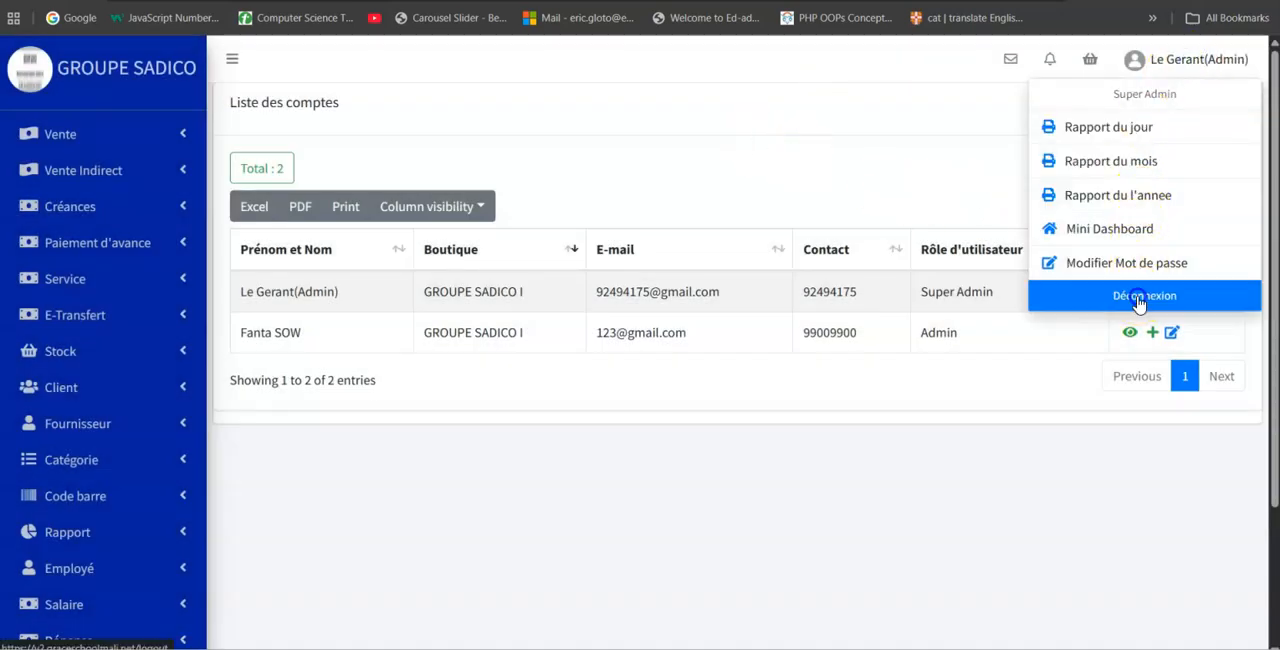